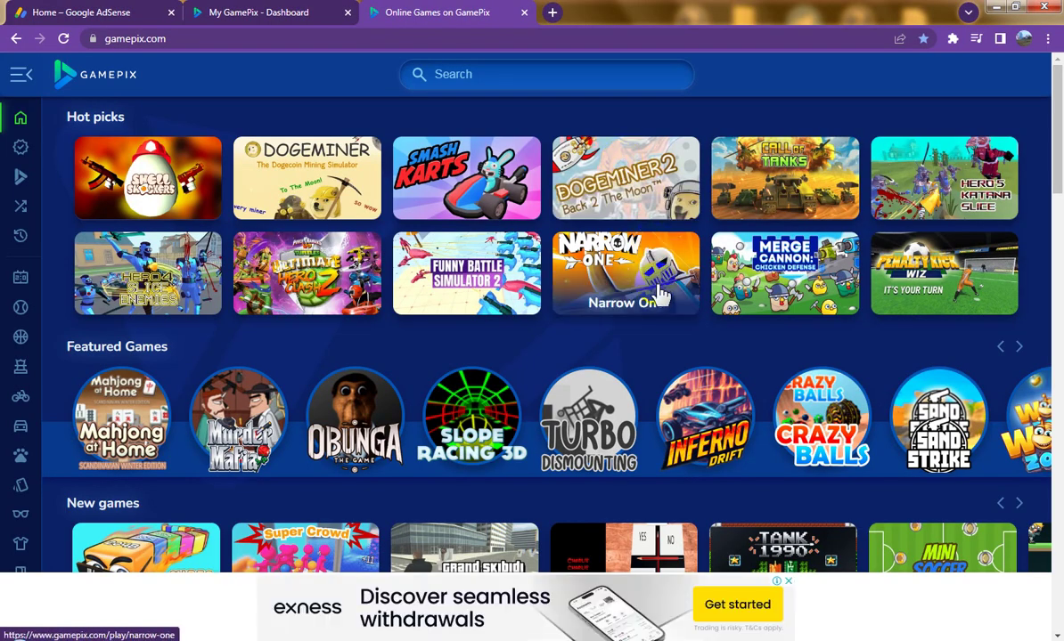
- Look over the GamePix homepage, from its game listings down to the About GamePix section
{"action": "scroll", "coordinate": [496, 338], "scroll_direction": "down", "scroll_amount": 10}
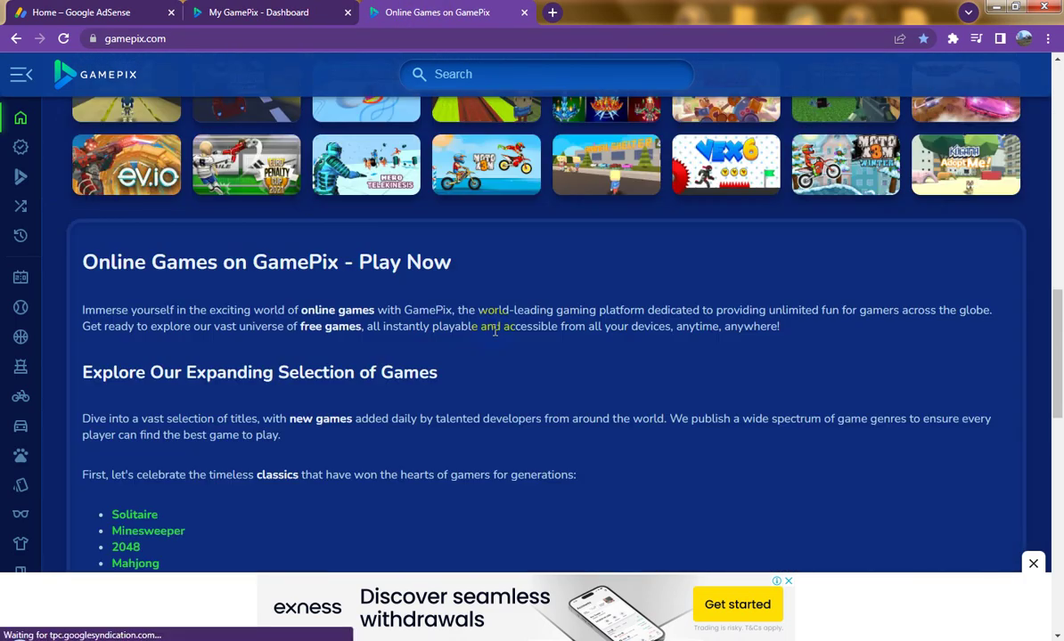
{"action": "scroll", "coordinate": [496, 338], "scroll_direction": "down", "scroll_amount": 3}
{"action": "scroll", "coordinate": [496, 340], "scroll_direction": "down", "scroll_amount": 6}
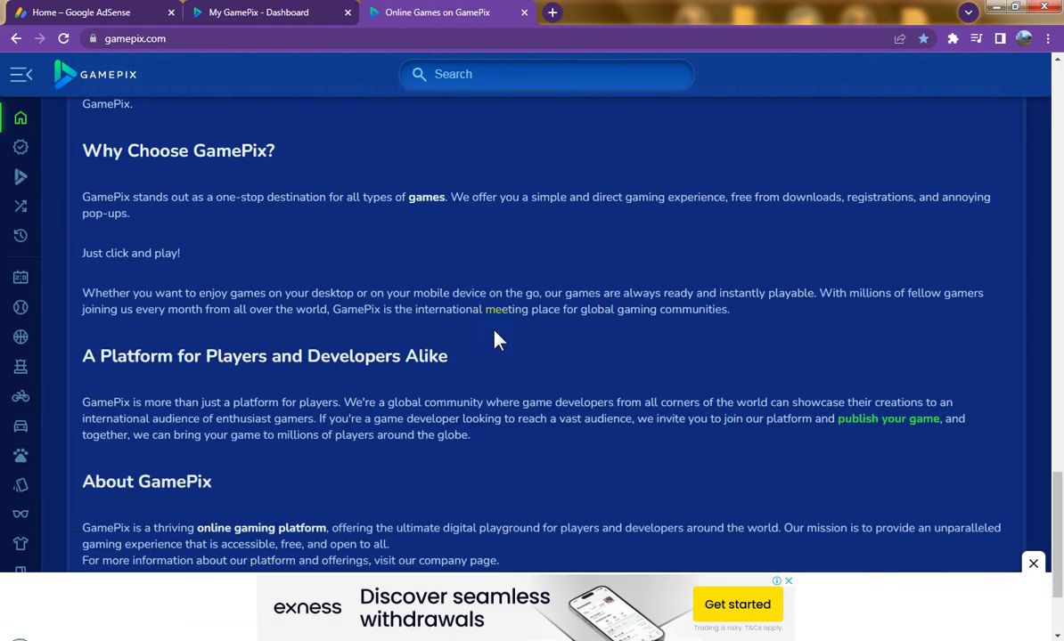
{"action": "scroll", "coordinate": [496, 340], "scroll_direction": "up", "scroll_amount": 10}
{"action": "scroll", "coordinate": [497, 340], "scroll_direction": "up", "scroll_amount": 15}
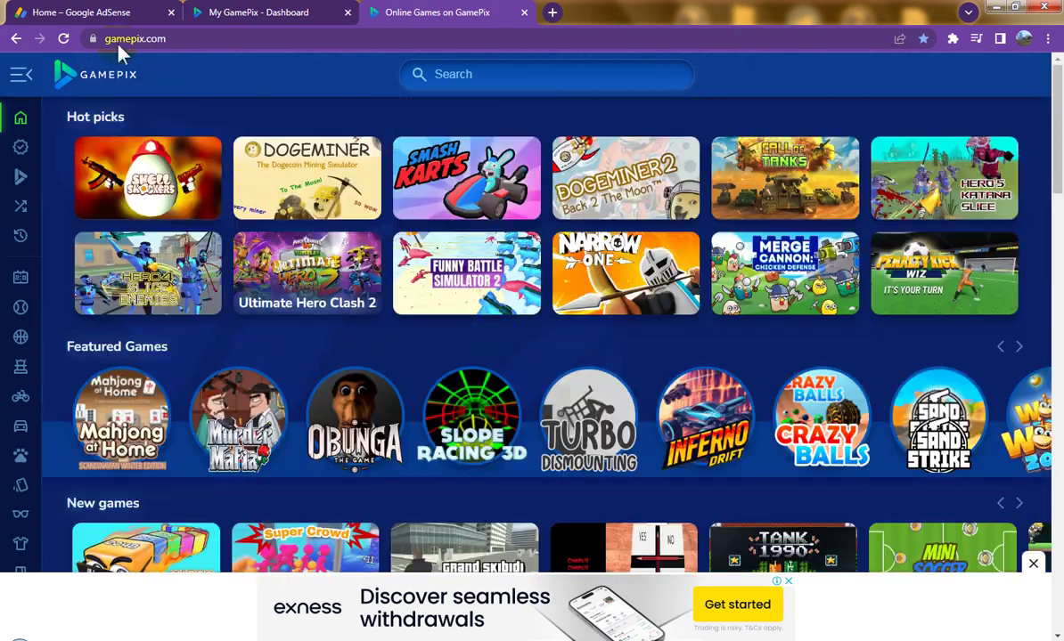
- Copy the publisher ID, including its pub- prefix, from the web address of the Google AdSense home page
{"action": "left_click", "coordinate": [79, 12]}
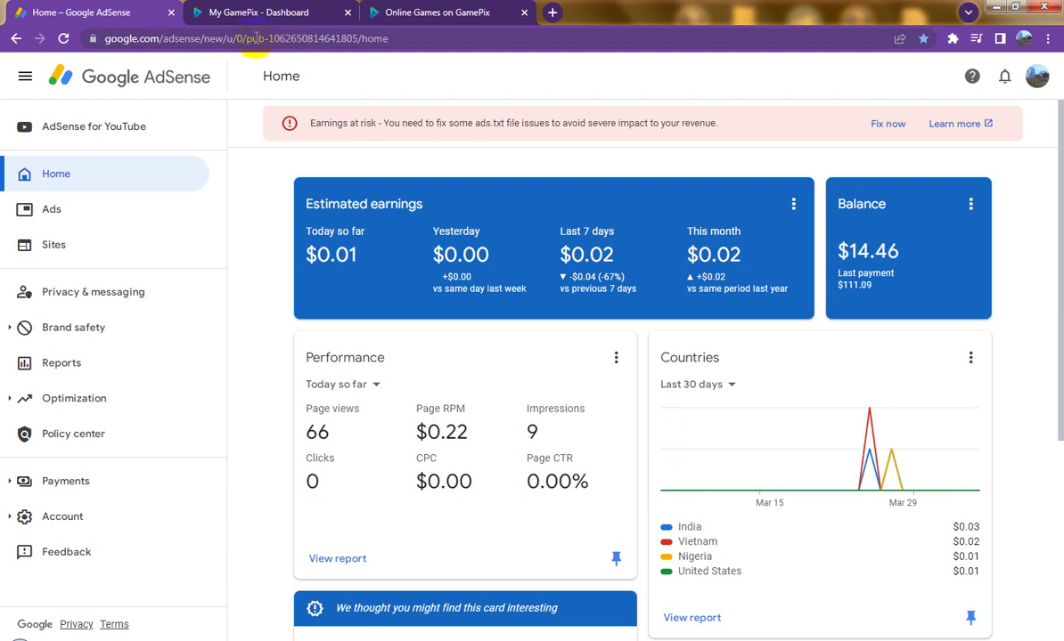
{"action": "left_click_drag", "start_coordinate": [247, 40], "coordinate": [351, 40]}
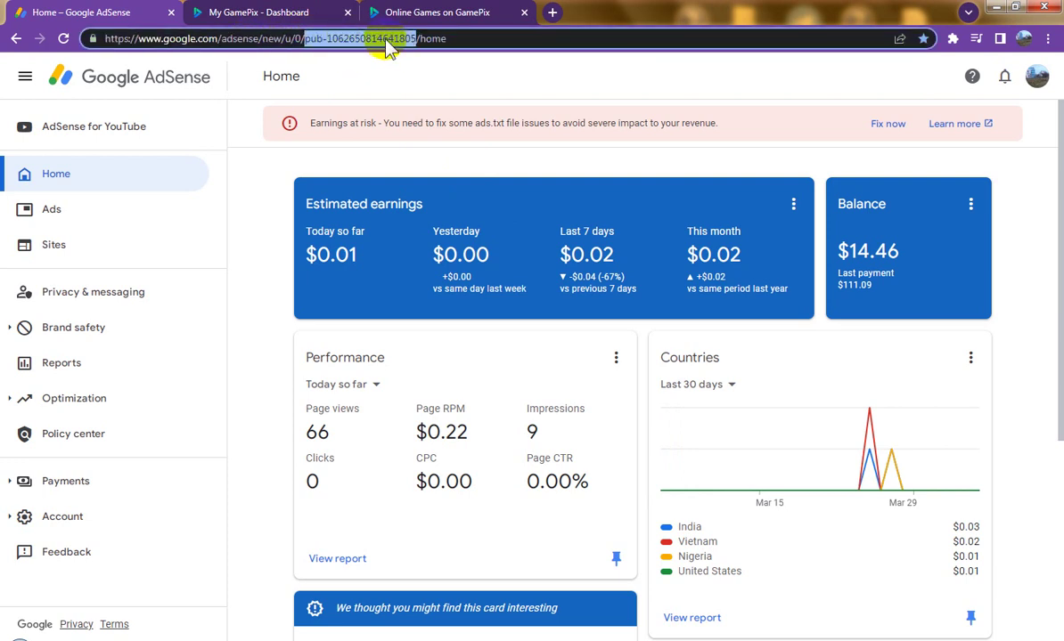
{"action": "right_click", "coordinate": [383, 41]}
{"action": "left_click", "coordinate": [415, 93]}
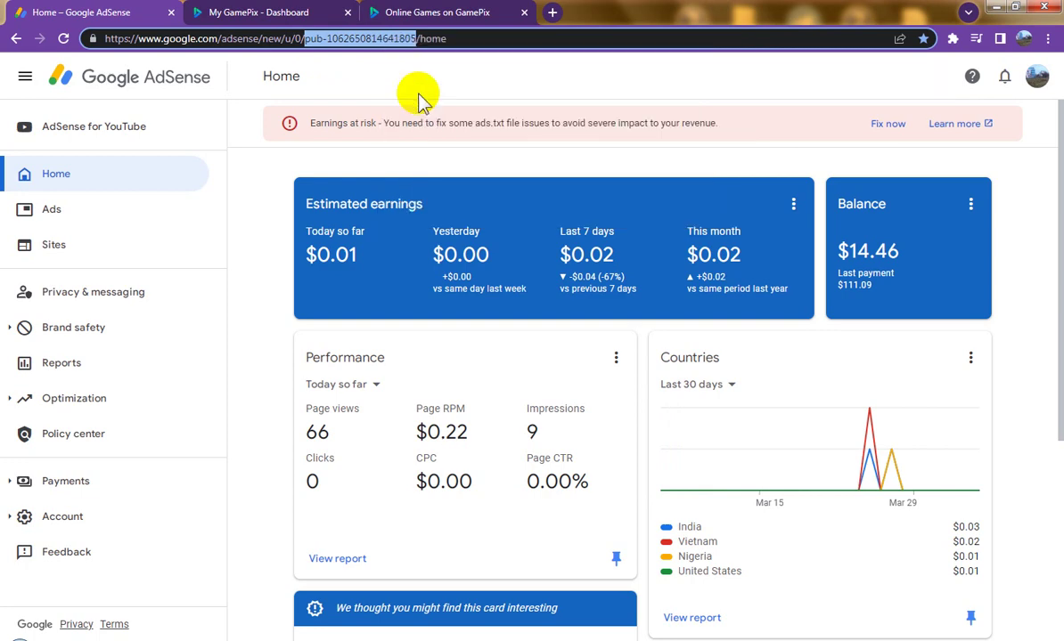
- Switch to Notepad and search the iframe ad code for "pub" to locate the publisher IDs
{"action": "key", "text": "alt+Tab"}
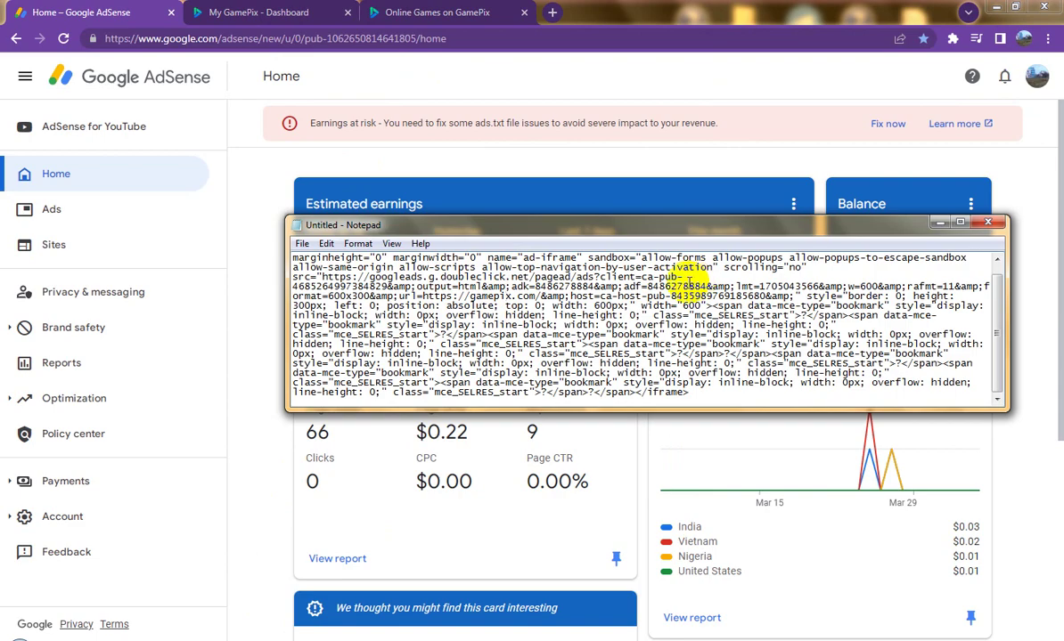
{"action": "double_click", "coordinate": [570, 228]}
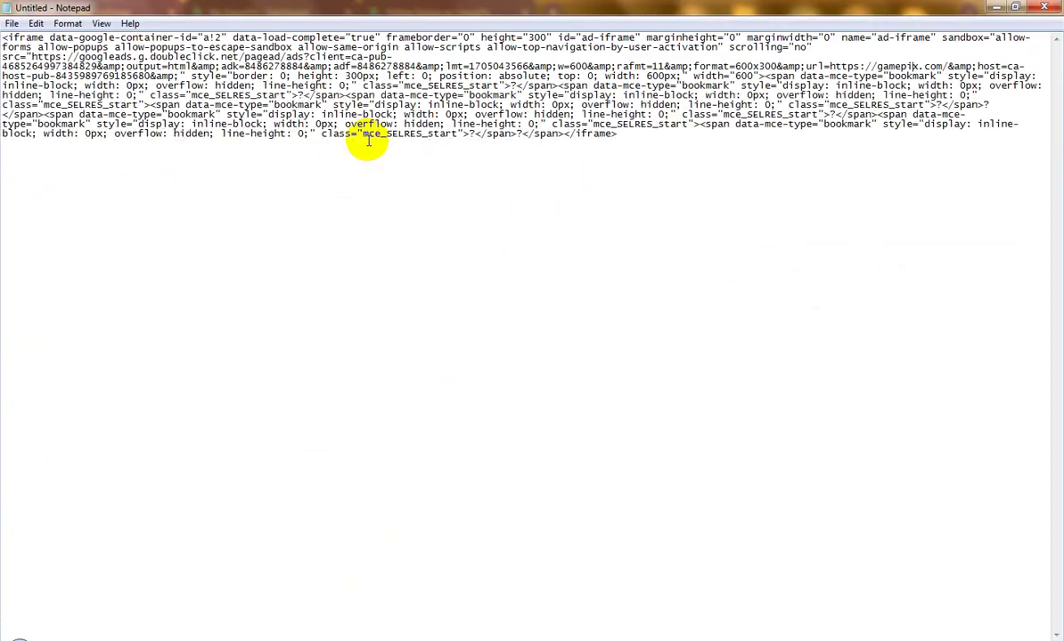
{"action": "double_click", "coordinate": [373, 7]}
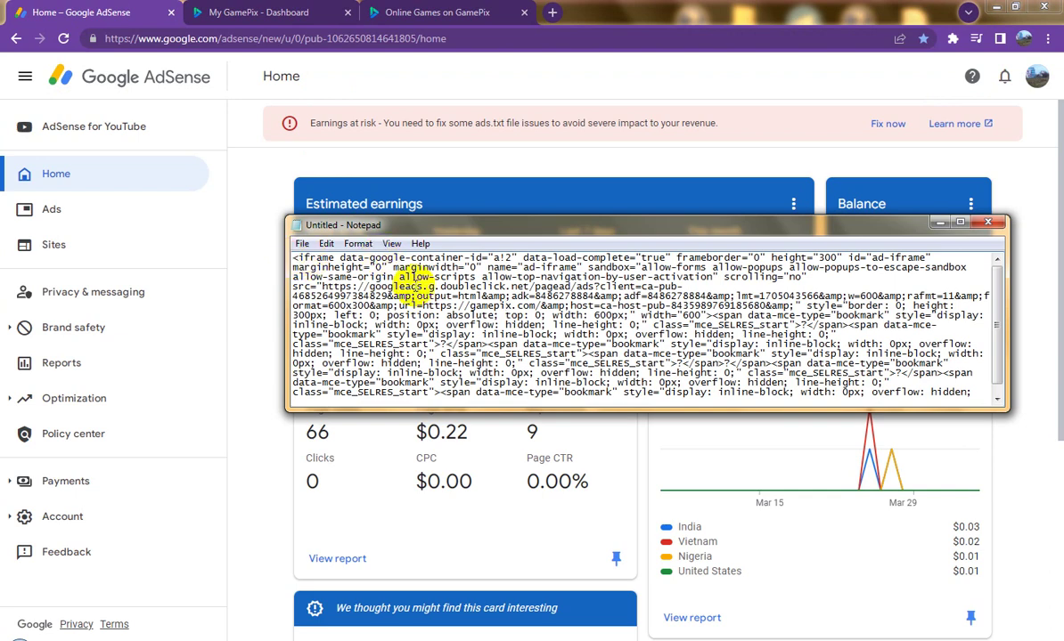
{"action": "left_click", "coordinate": [326, 243]}
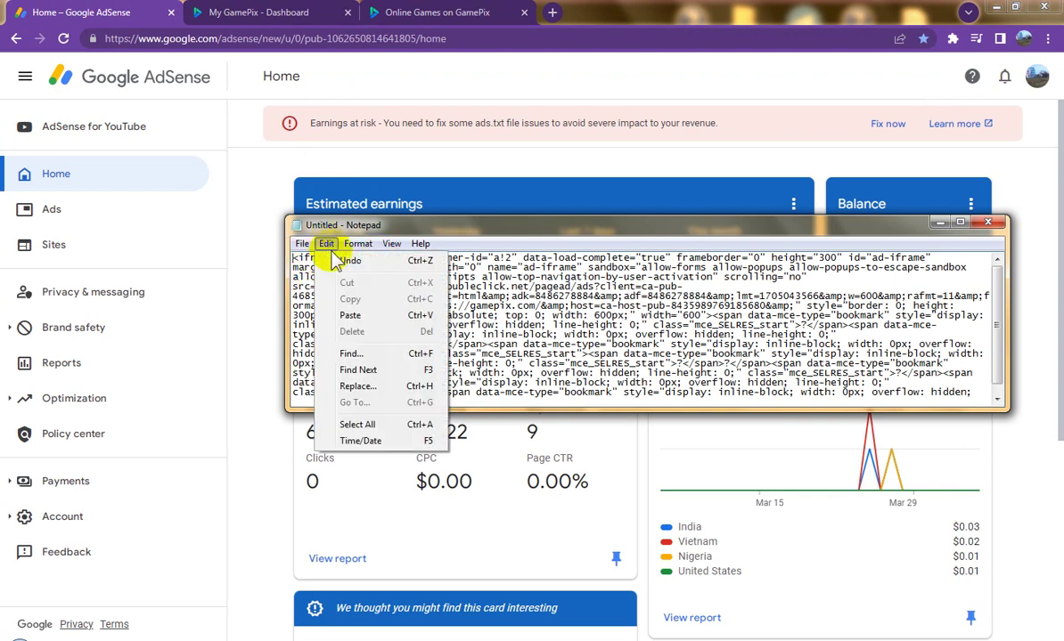
{"action": "left_click", "coordinate": [353, 353]}
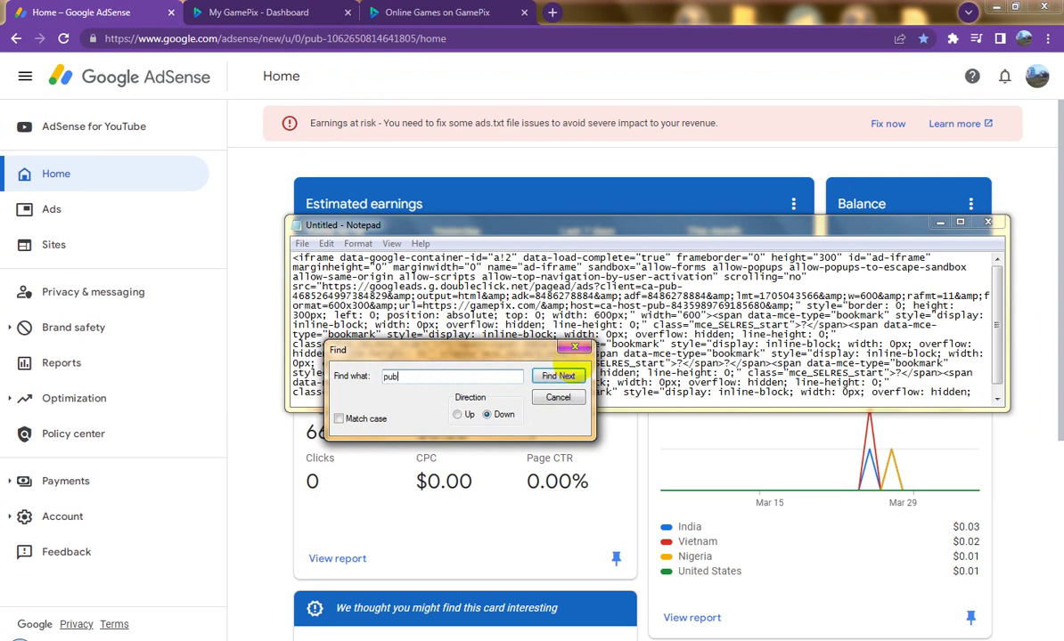
{"action": "left_click", "coordinate": [562, 377]}
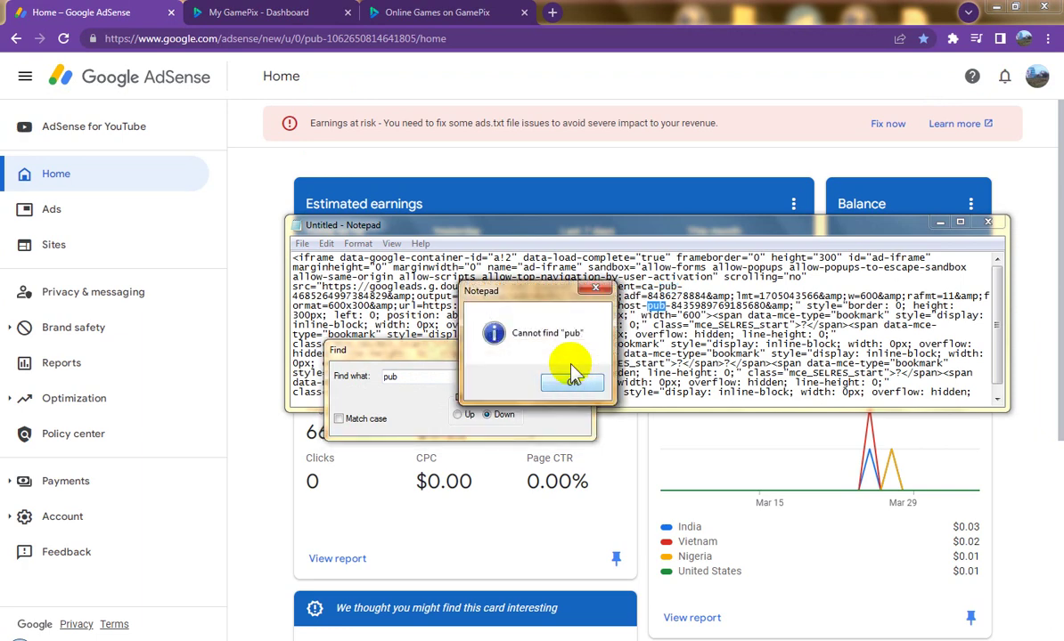
{"action": "left_click", "coordinate": [545, 355]}
{"action": "left_click", "coordinate": [574, 347]}
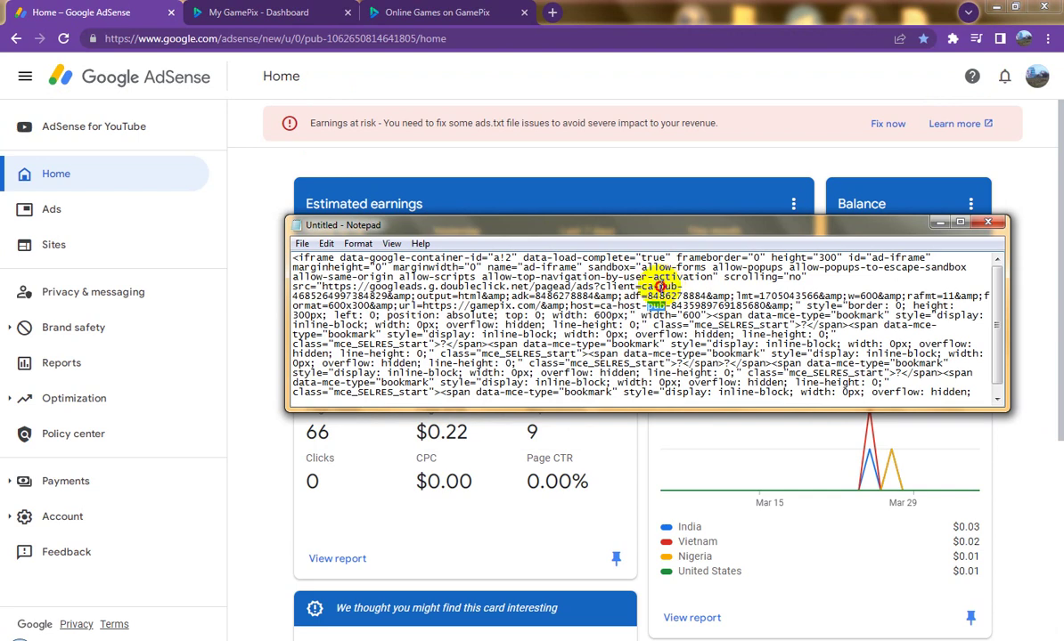
- Replace the publisher ID in the ad code's client parameter with the copied AdSense ID, and copy the entire code
{"action": "left_click_drag", "start_coordinate": [659, 286], "coordinate": [389, 297]}
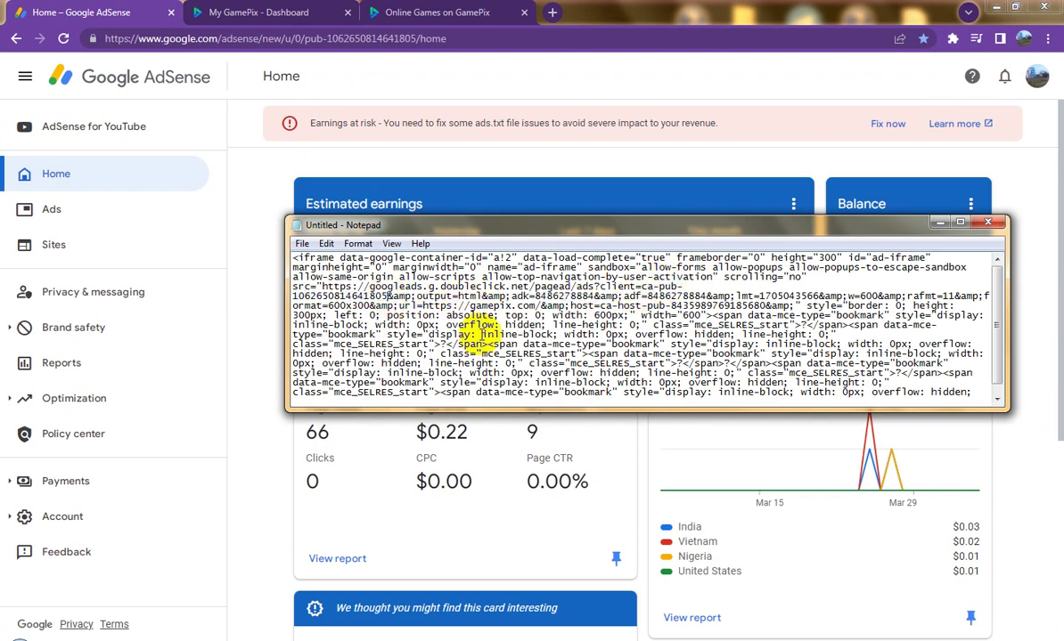
{"action": "key", "text": "ctrl+a"}
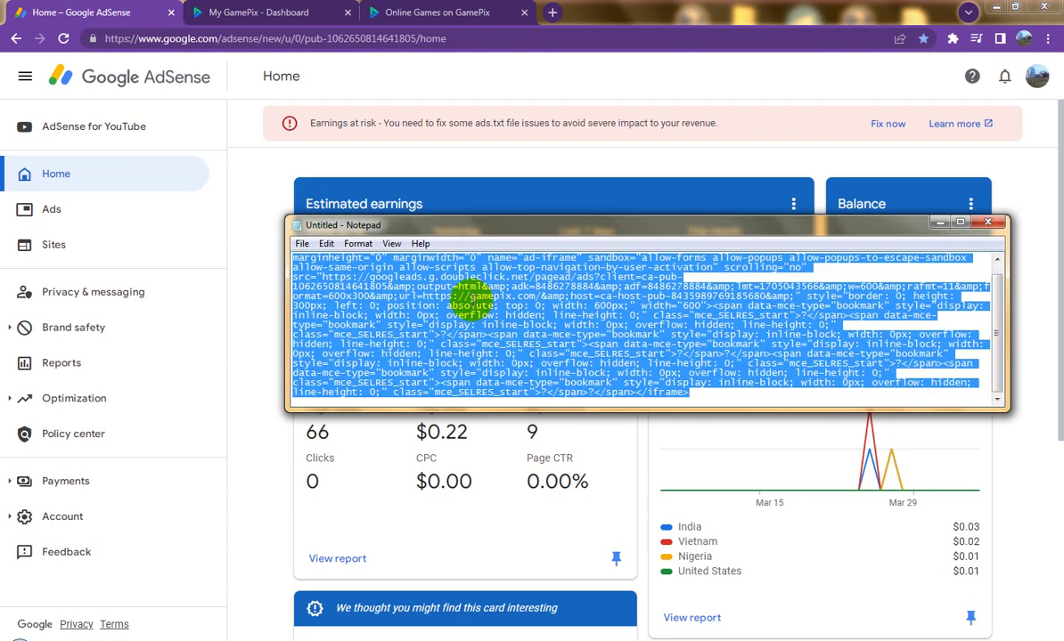
{"action": "right_click", "coordinate": [470, 304]}
{"action": "left_click", "coordinate": [509, 347]}
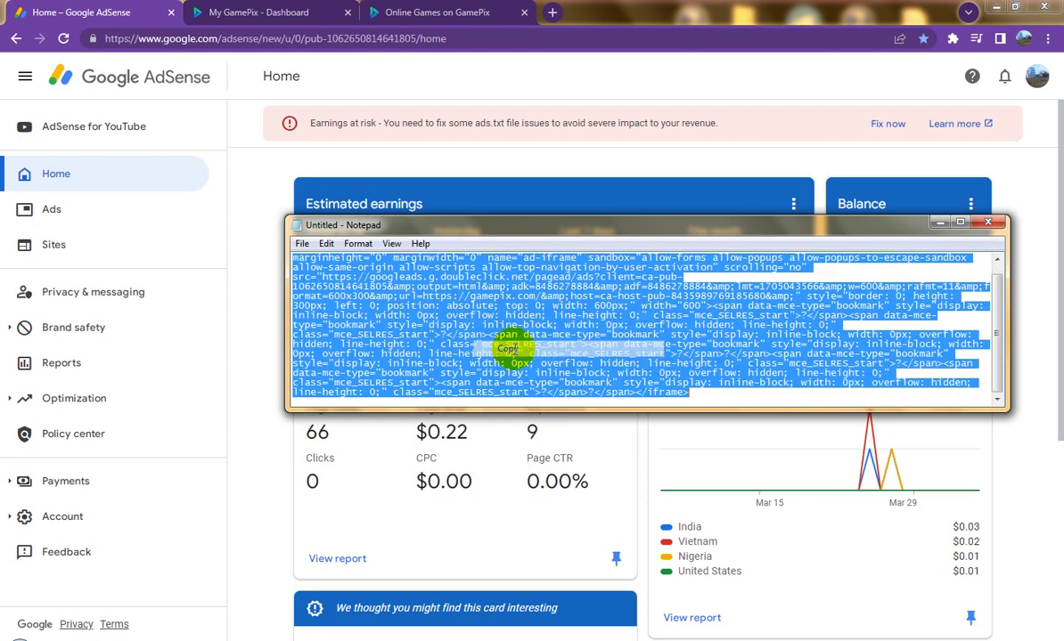
- Switch to the My GamePix site and open the game publishing catalog for the eVideoTubeIndia property to view its RSS feed settings
{"action": "left_click", "coordinate": [283, 11]}
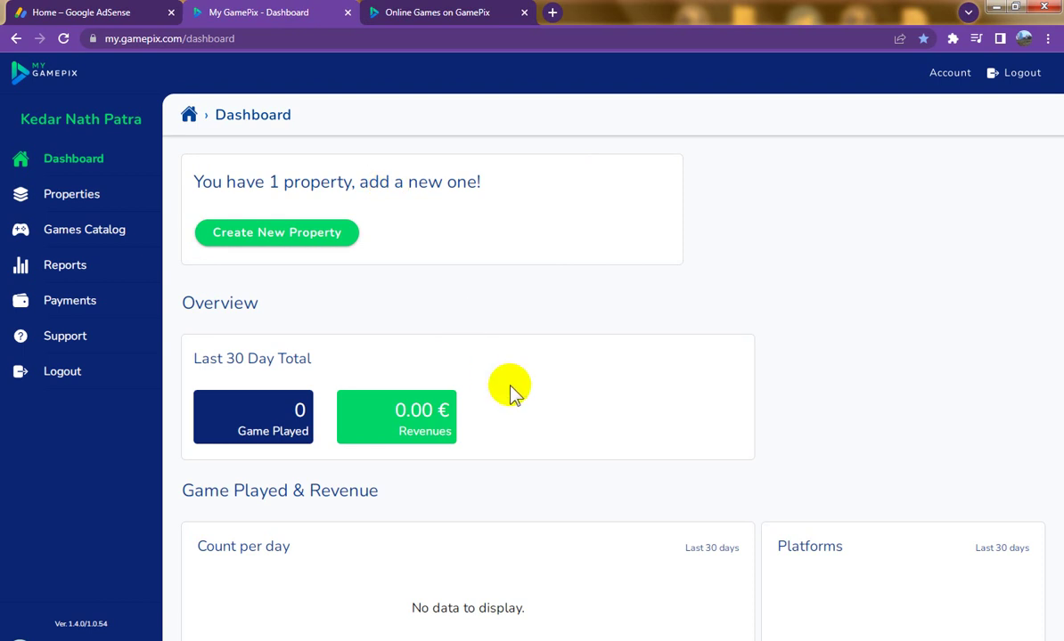
{"action": "scroll", "coordinate": [510, 395], "scroll_direction": "down", "scroll_amount": 3}
{"action": "left_click", "coordinate": [95, 203]}
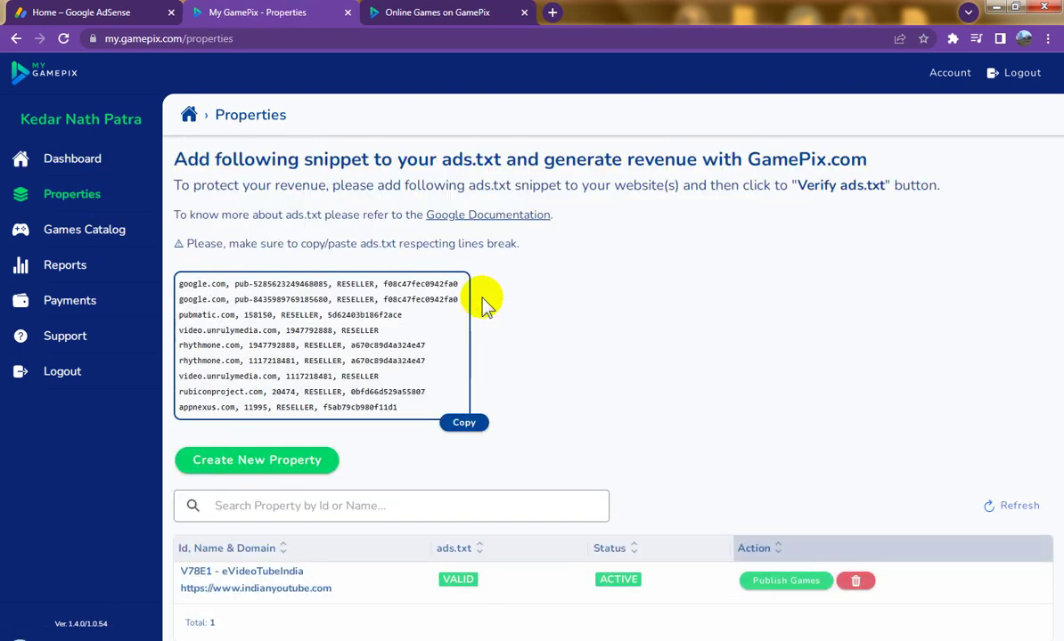
{"action": "scroll", "coordinate": [555, 445], "scroll_direction": "down", "scroll_amount": 1}
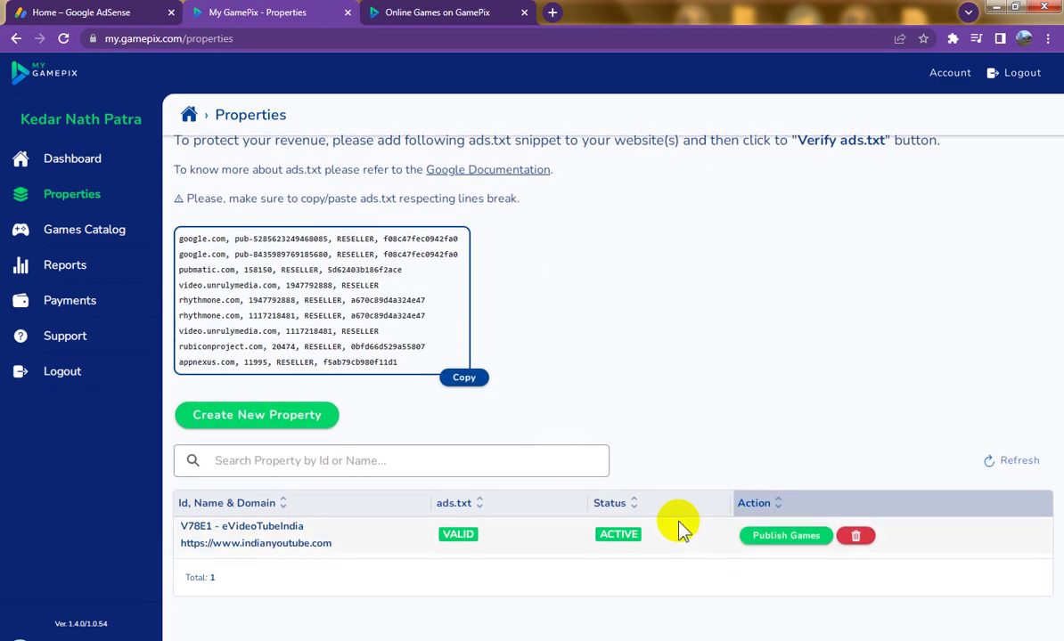
{"action": "left_click", "coordinate": [776, 537]}
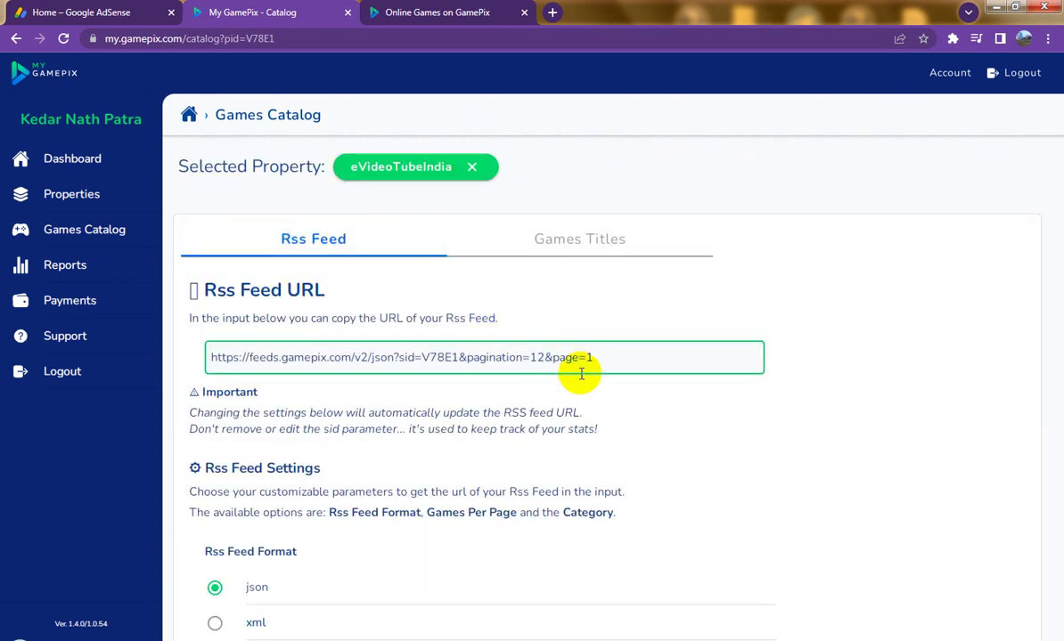
{"action": "scroll", "coordinate": [598, 408], "scroll_direction": "down", "scroll_amount": 3}
{"action": "scroll", "coordinate": [302, 244], "scroll_direction": "up", "scroll_amount": 3}
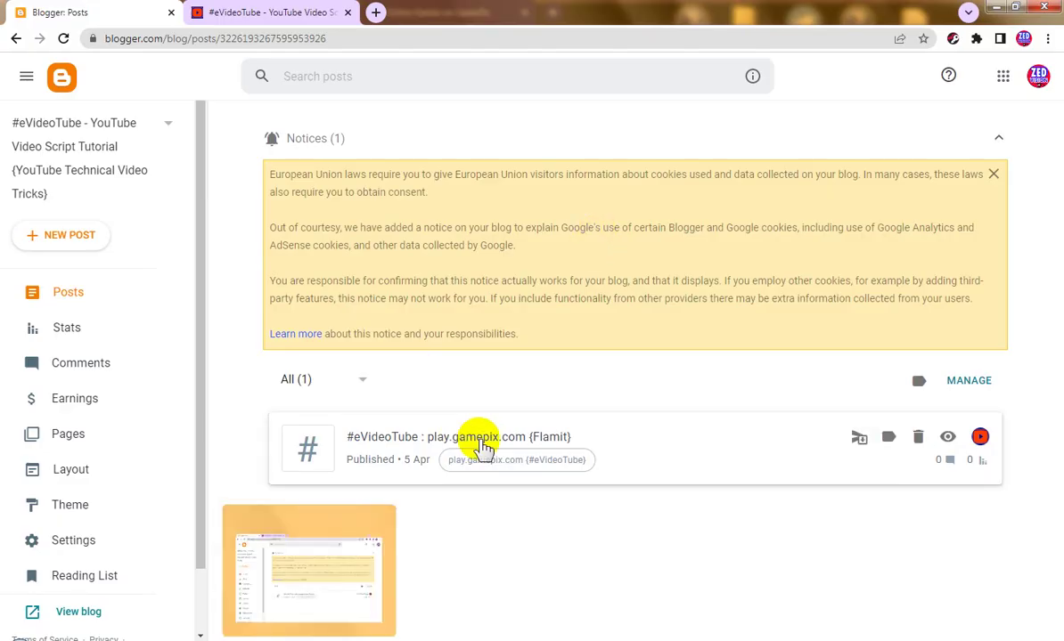
- In Blogger, open the play.gamepix.com {Flamit} post and add an "adshereeee…" placeholder line directly below the embedded game
{"action": "left_click", "coordinate": [448, 437]}
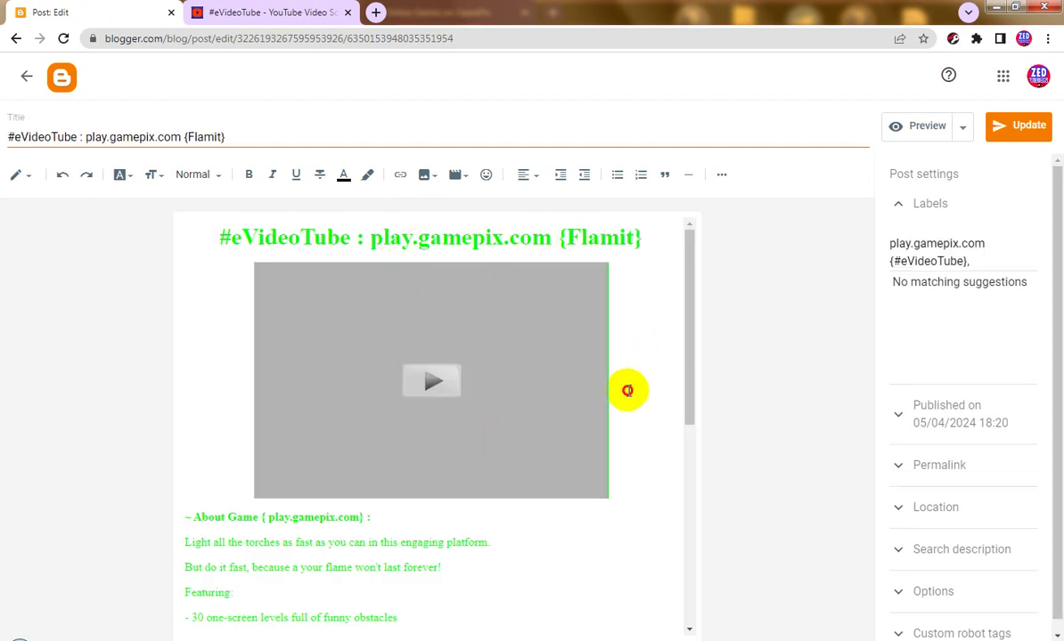
{"action": "key", "text": "Return"}
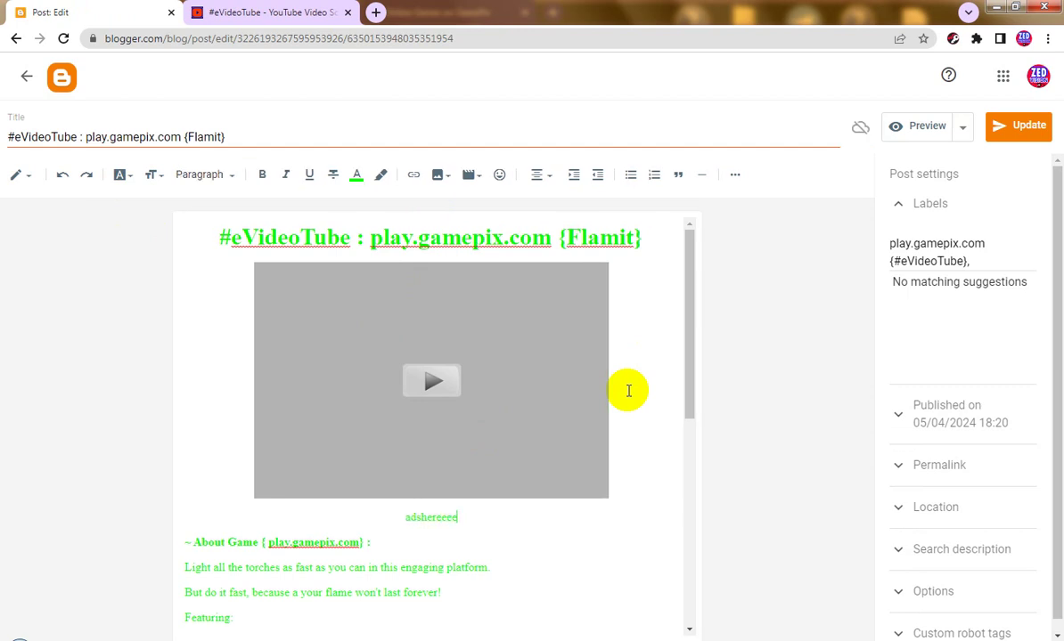
{"action": "type", "text": "adshereeee"}
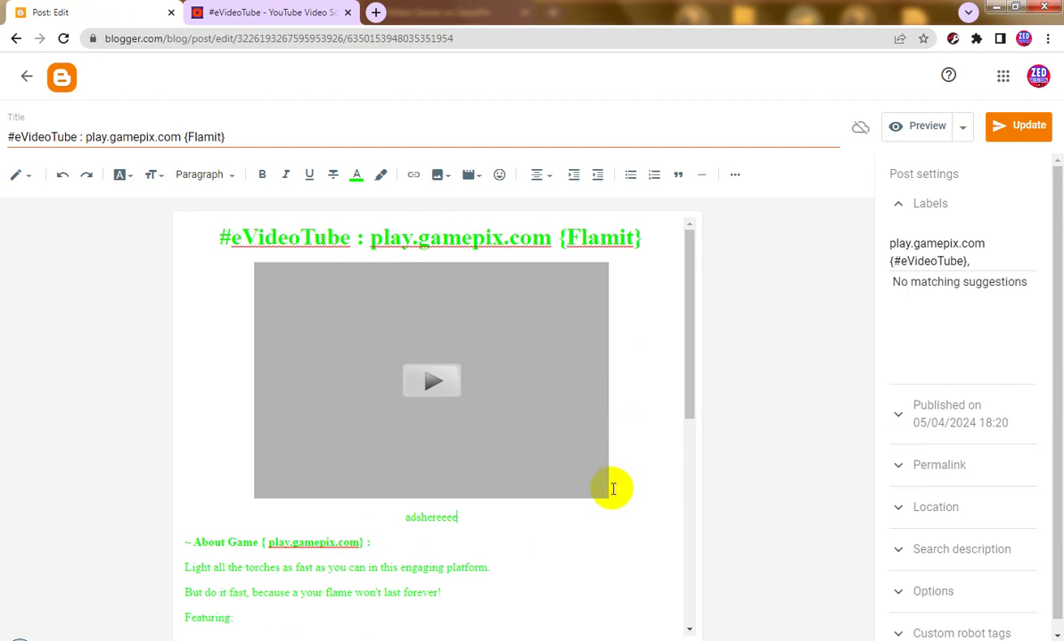
{"action": "type", "text": "eeeeeeeeeeeeeeeeeeeeeeeeeeeeeee"}
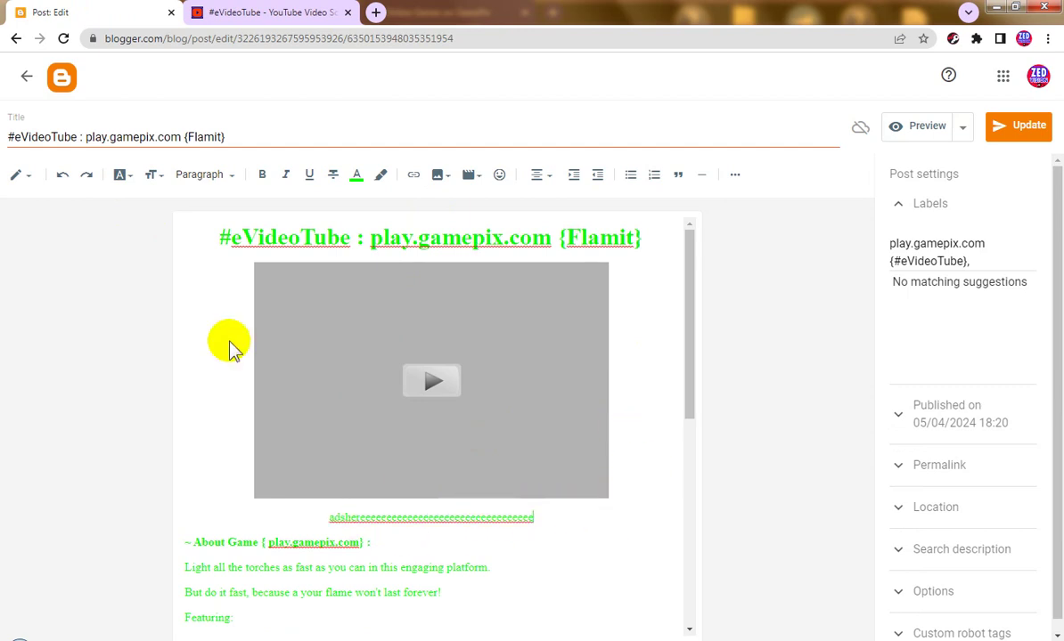
- In the post's HTML view, replace the placeholder text with the copied iframe ad code and update the post
{"action": "left_click", "coordinate": [24, 176]}
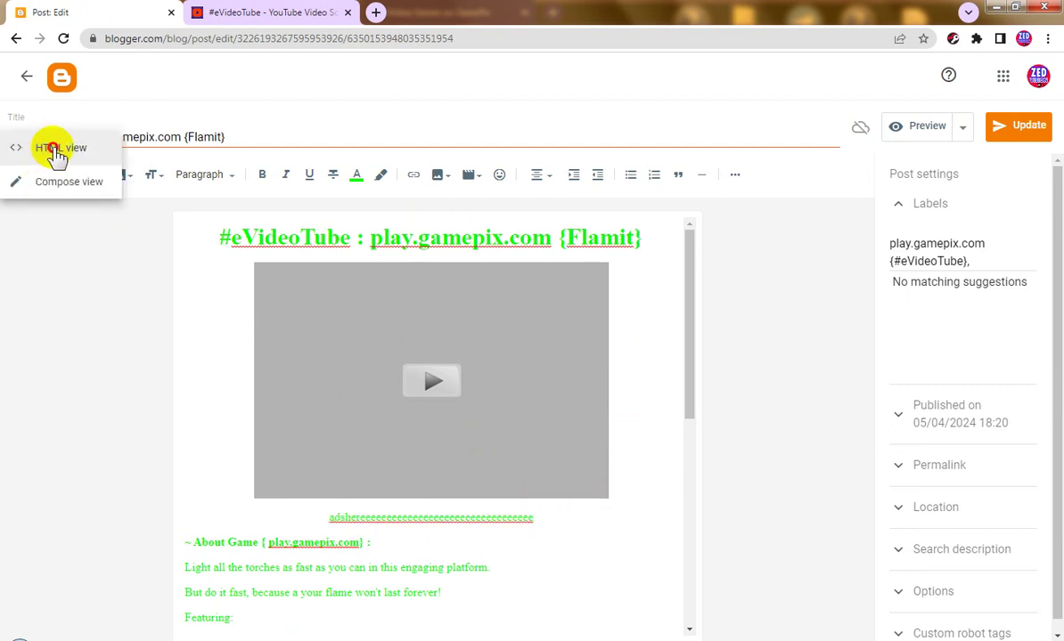
{"action": "key", "text": "Return"}
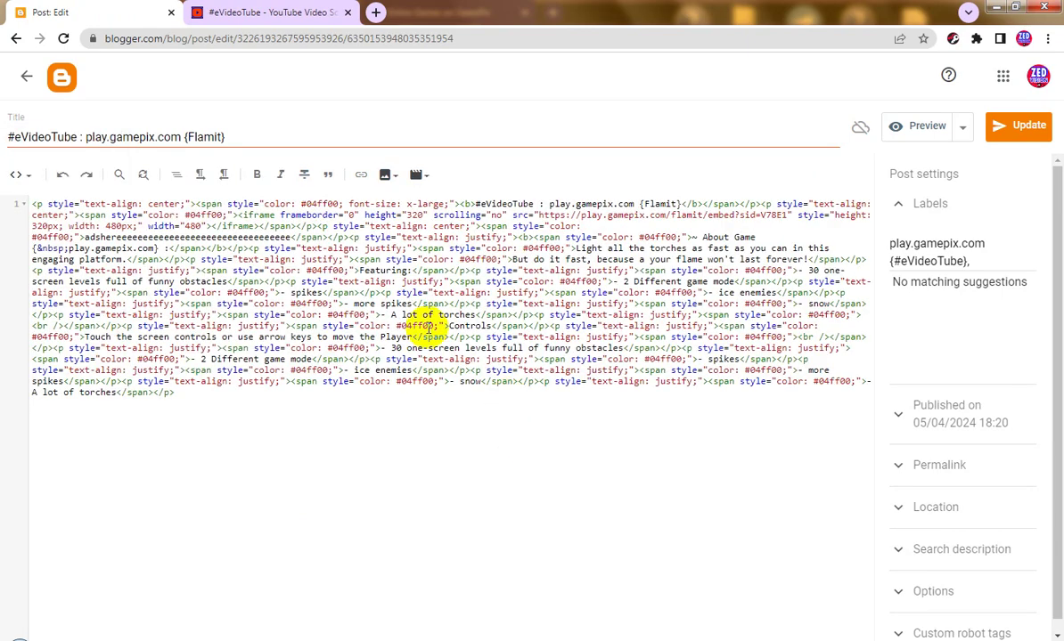
{"action": "double_click", "coordinate": [233, 237]}
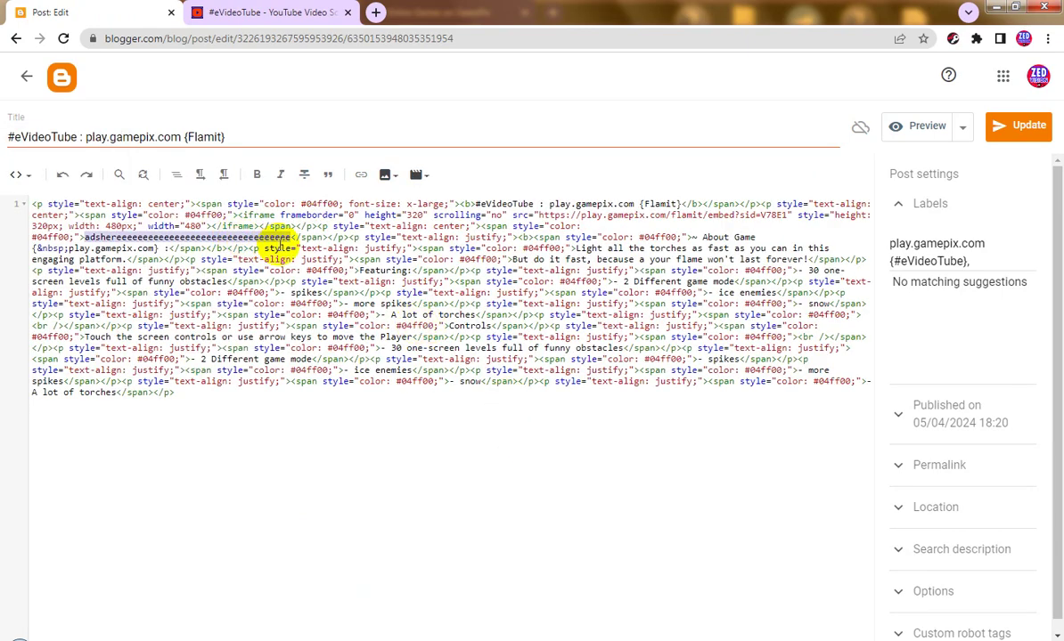
{"action": "key", "text": "ctrl+v"}
{"action": "left_click", "coordinate": [1027, 130]}
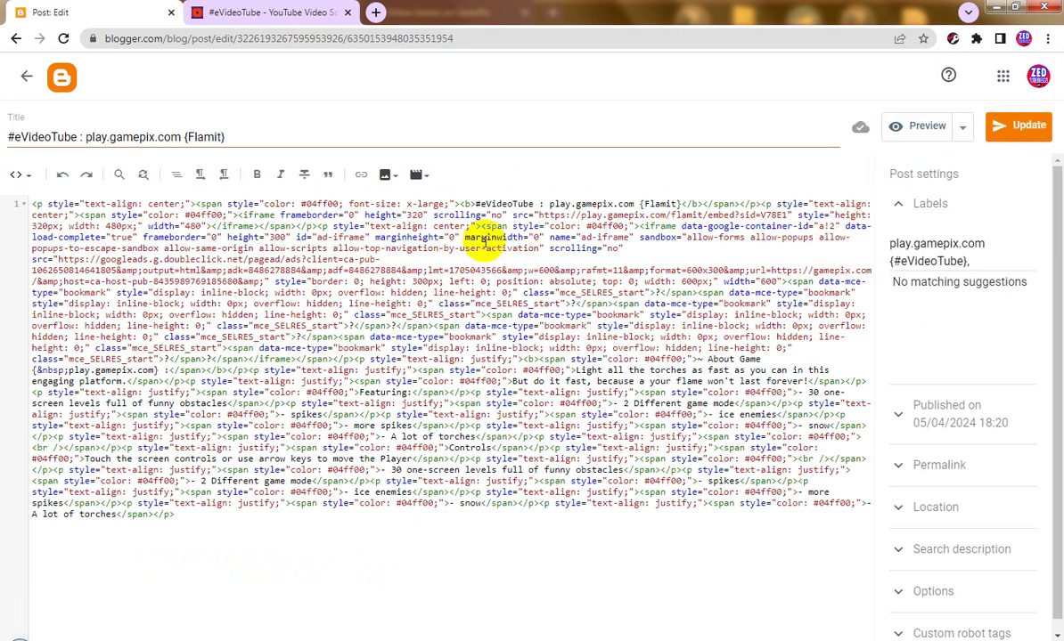
- Return to the posts list, open the published Flamit post and check the area around the embedded game for the ad
{"action": "left_click", "coordinate": [26, 81]}
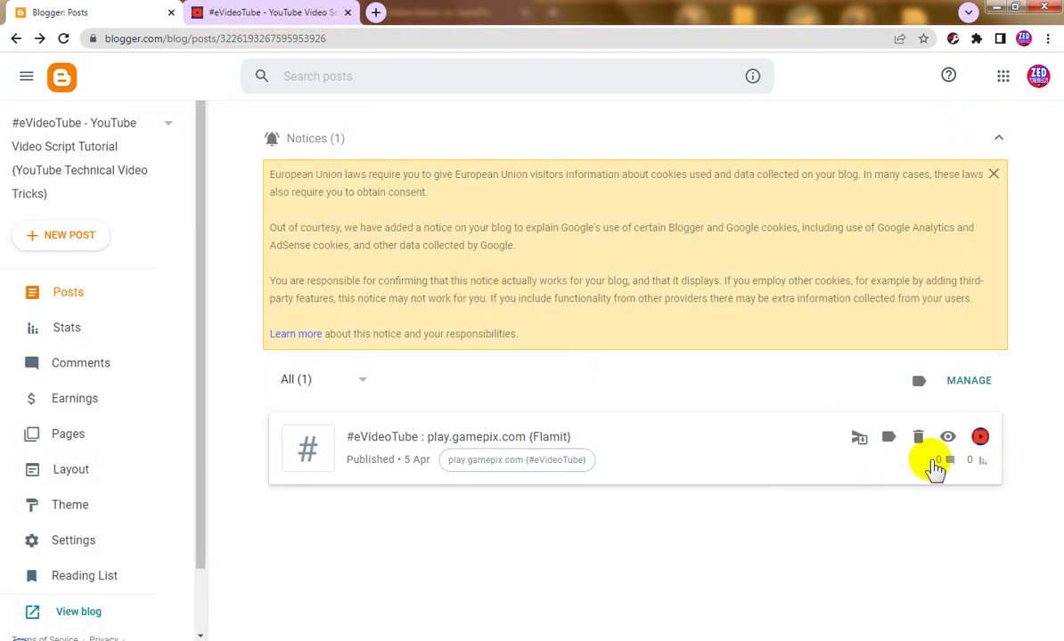
{"action": "left_click", "coordinate": [947, 437]}
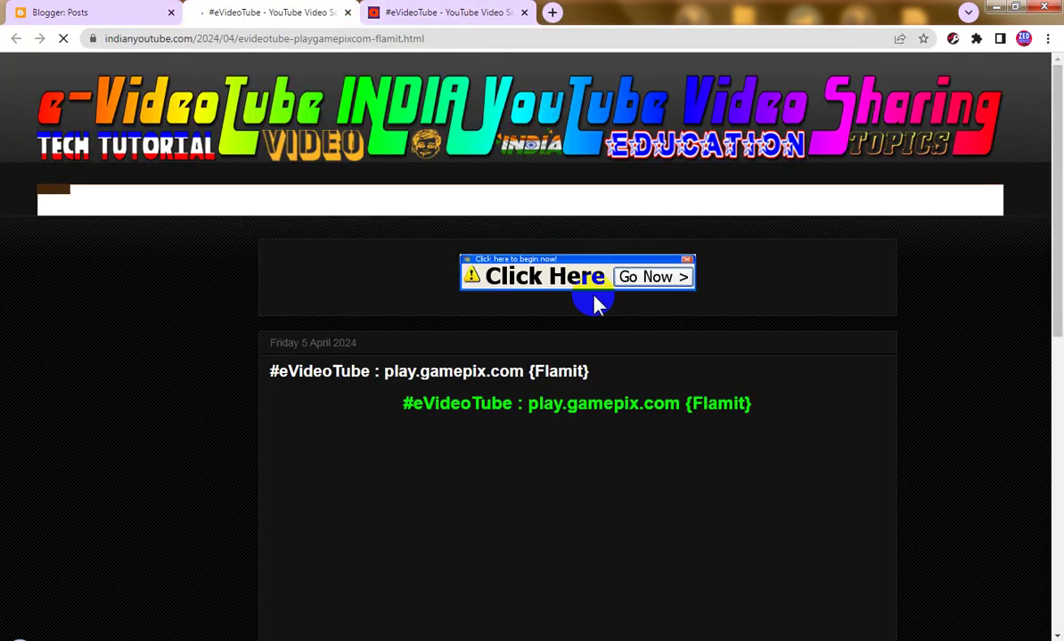
{"action": "scroll", "coordinate": [670, 370], "scroll_direction": "down", "scroll_amount": 5}
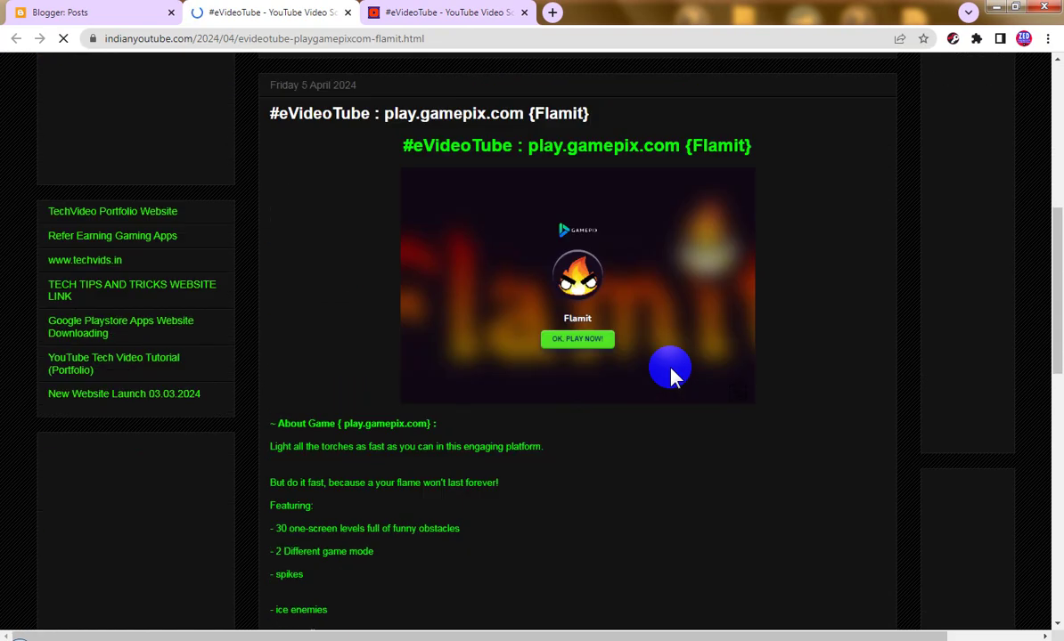
{"action": "scroll", "coordinate": [670, 369], "scroll_direction": "down", "scroll_amount": 7}
{"action": "scroll", "coordinate": [670, 370], "scroll_direction": "down", "scroll_amount": 4}
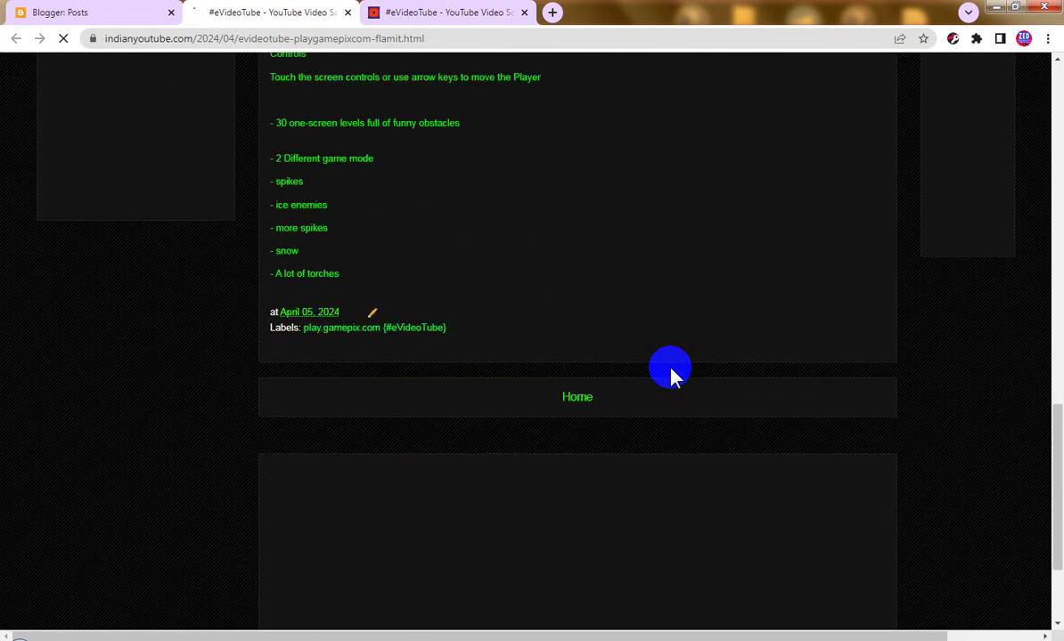
{"action": "scroll", "coordinate": [670, 370], "scroll_direction": "up", "scroll_amount": 6}
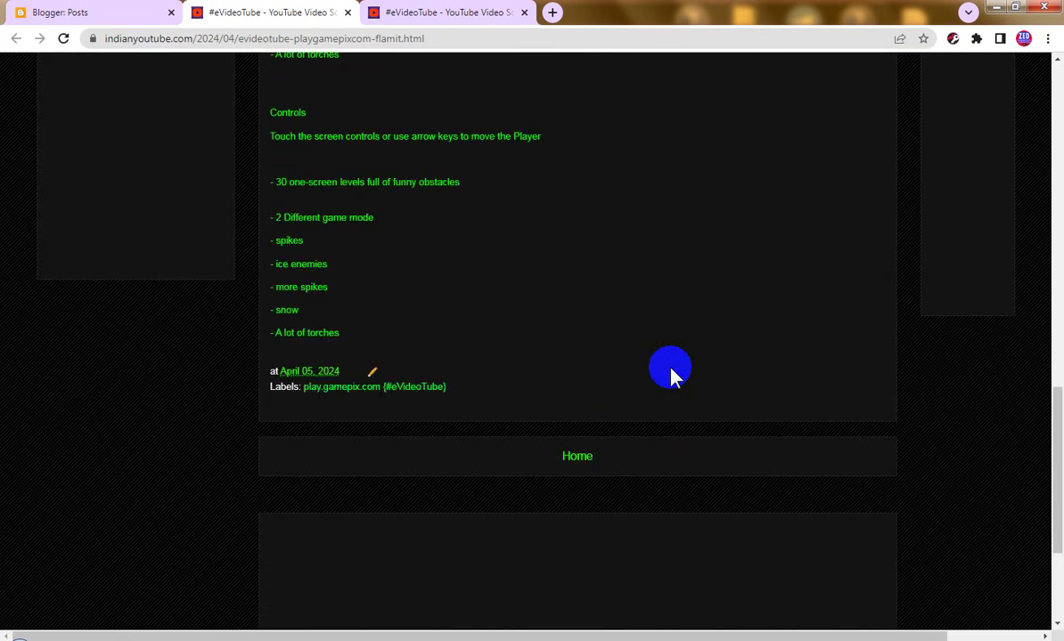
{"action": "scroll", "coordinate": [670, 370], "scroll_direction": "up", "scroll_amount": 5}
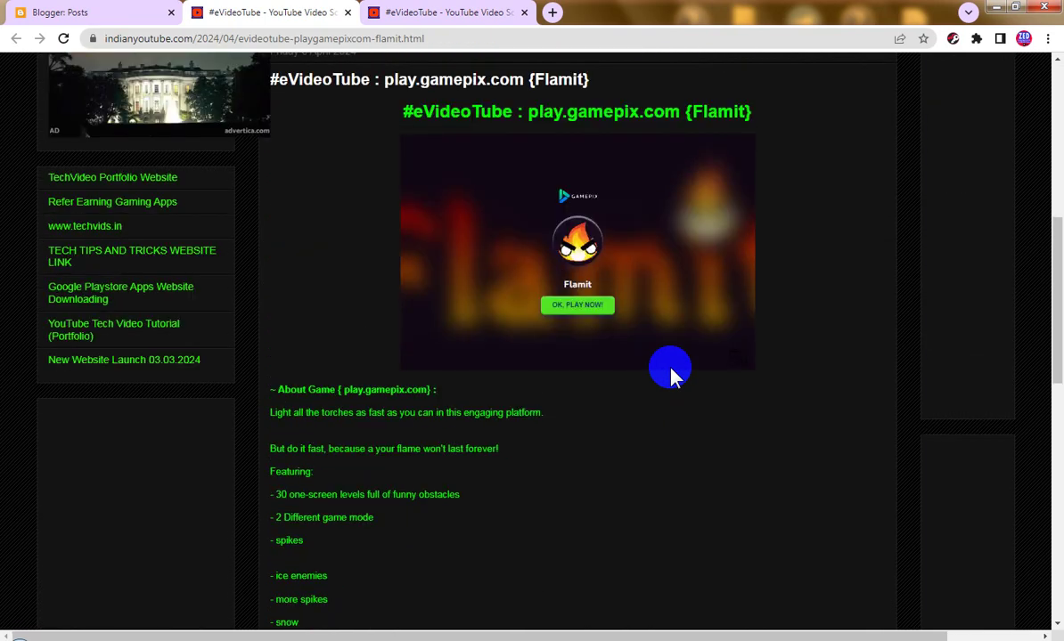
- Look through the published Flamit post and the blog's home page for the iframe ad around the embedded game
{"action": "scroll", "coordinate": [673, 376], "scroll_direction": "up", "scroll_amount": 1}
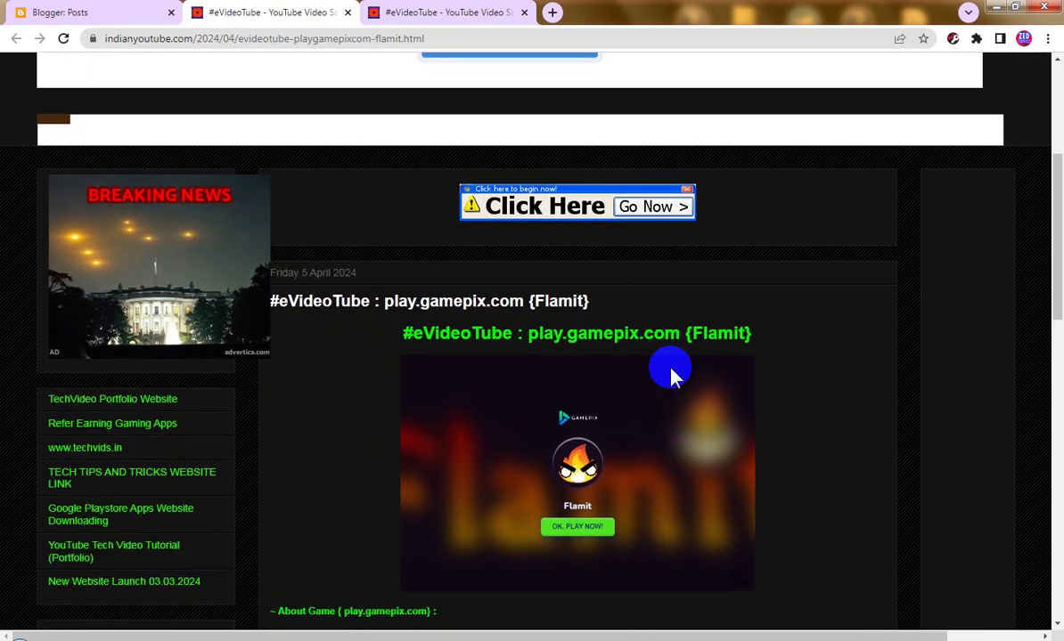
{"action": "scroll", "coordinate": [675, 379], "scroll_direction": "up", "scroll_amount": 2}
{"action": "scroll", "coordinate": [672, 373], "scroll_direction": "up", "scroll_amount": 2}
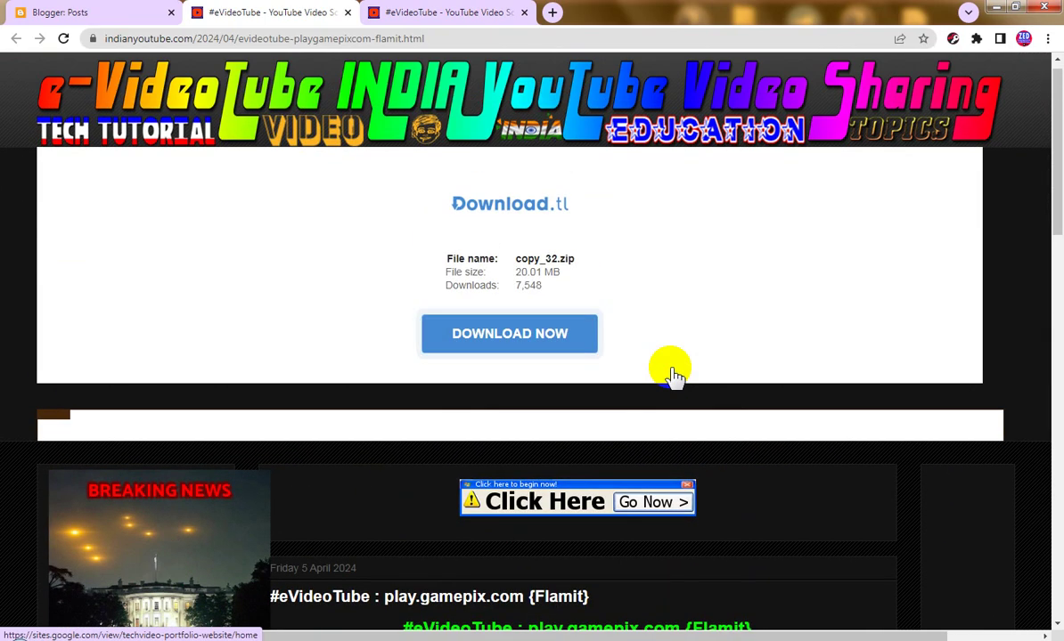
{"action": "scroll", "coordinate": [672, 370], "scroll_direction": "down", "scroll_amount": 3}
{"action": "scroll", "coordinate": [670, 369], "scroll_direction": "down", "scroll_amount": 4}
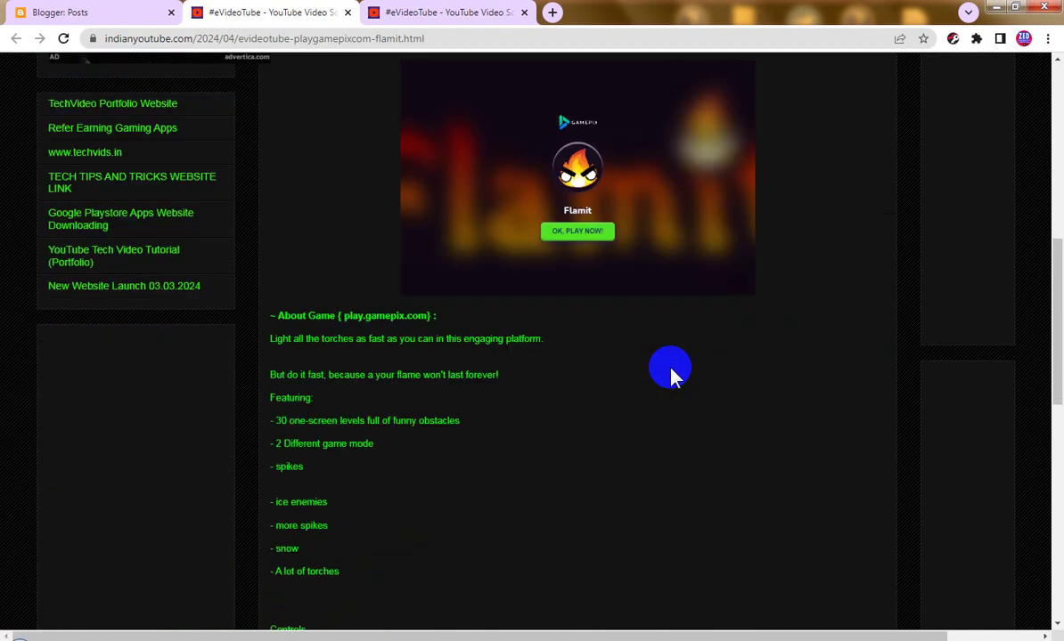
{"action": "left_click", "coordinate": [440, 17]}
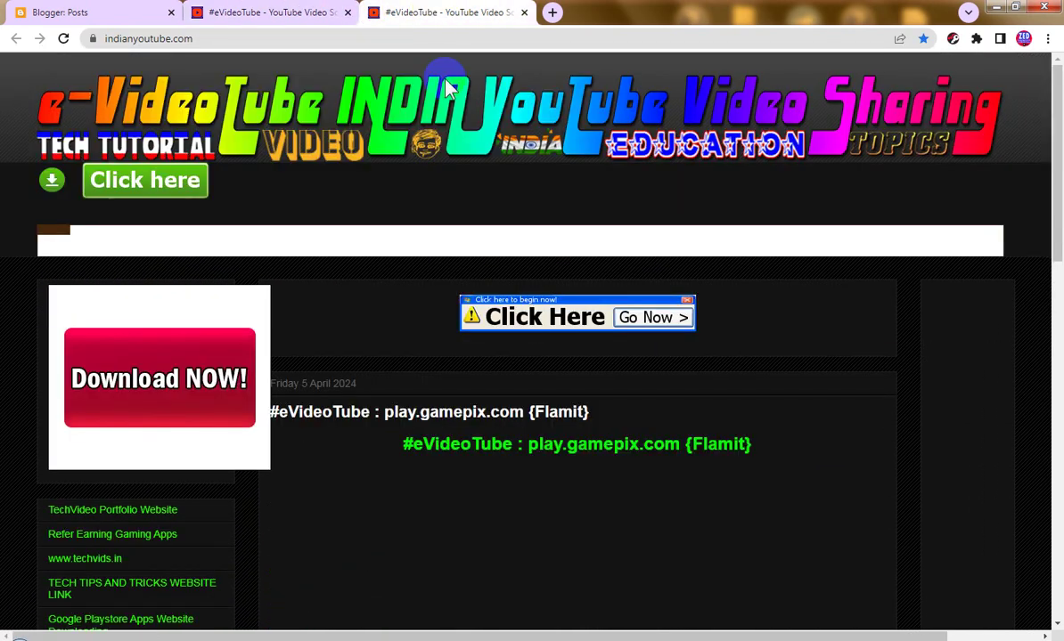
{"action": "scroll", "coordinate": [475, 408], "scroll_direction": "down", "scroll_amount": 9}
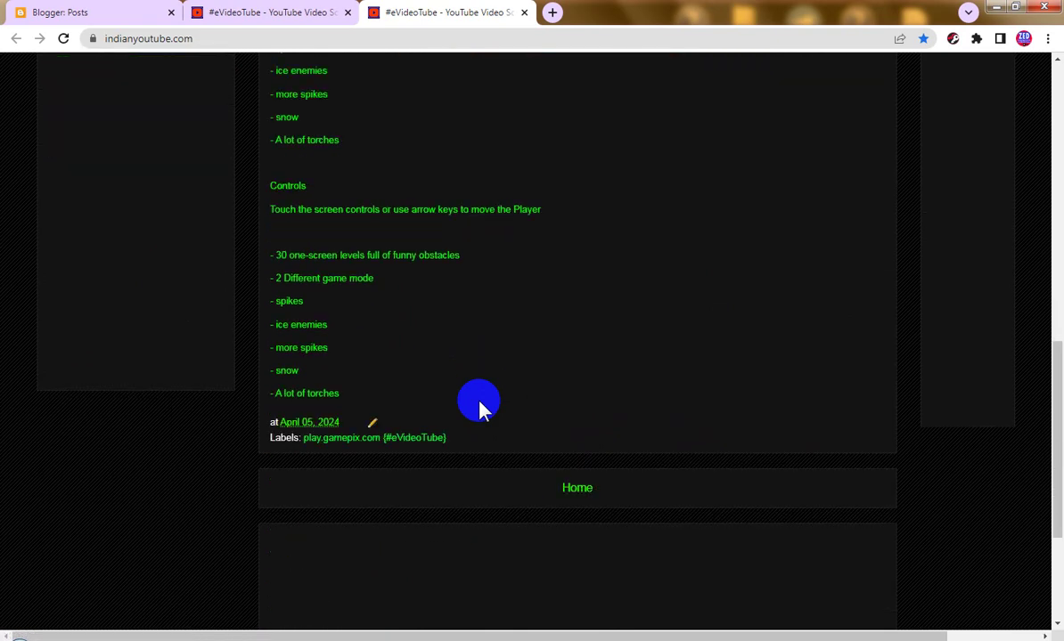
{"action": "scroll", "coordinate": [478, 403], "scroll_direction": "up", "scroll_amount": 3}
- In Blogger's layout, add an HTML/JavaScript gadget containing the copied iframe ad code to sidebar-left-1 and save the gadget
{"action": "left_click", "coordinate": [88, 11]}
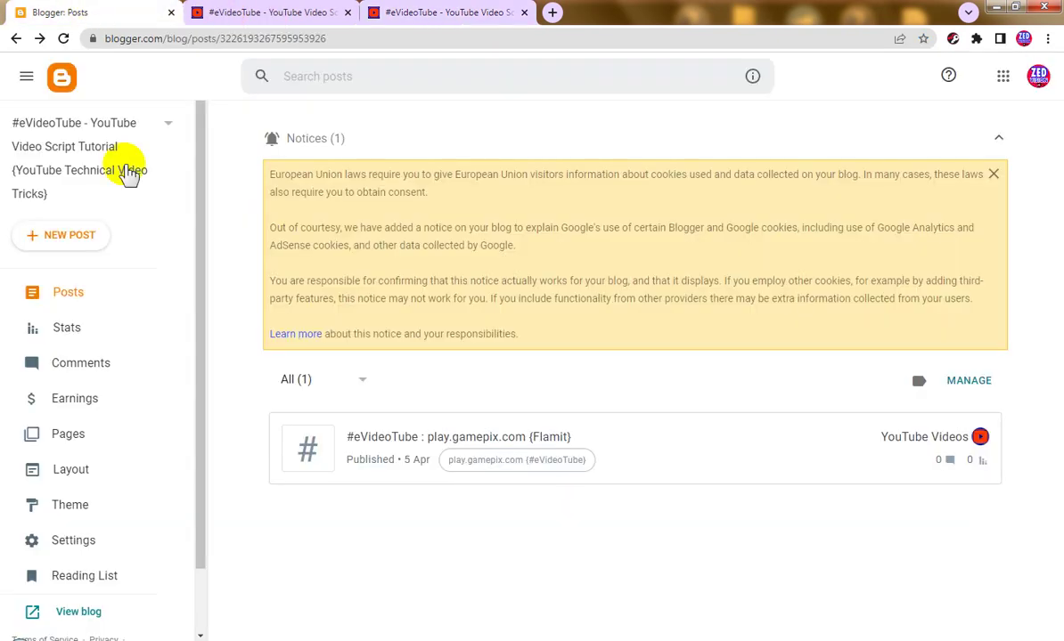
{"action": "left_click", "coordinate": [84, 473]}
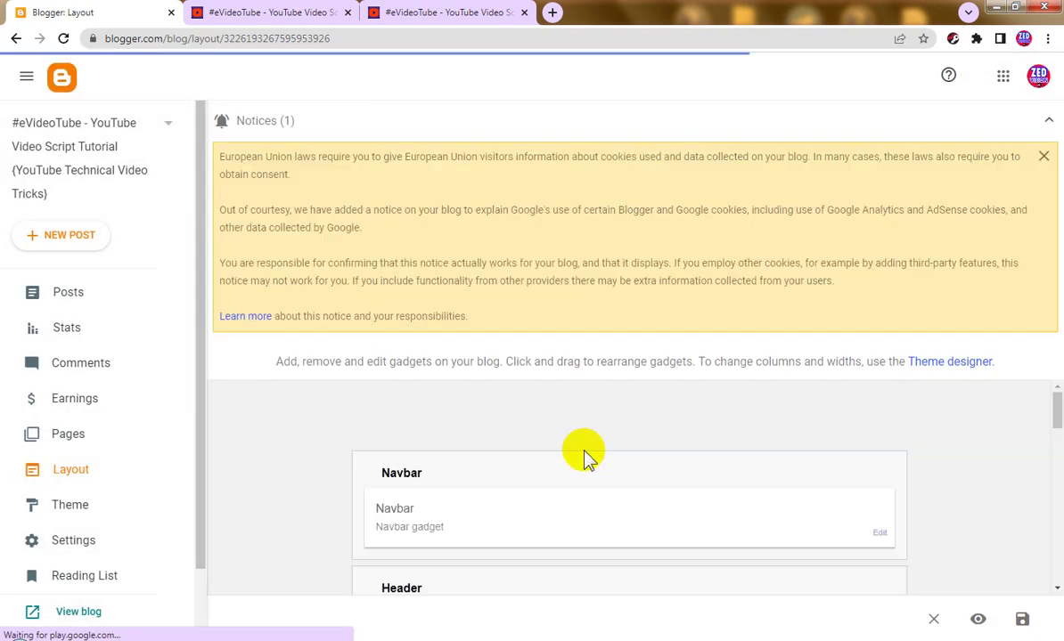
{"action": "scroll", "coordinate": [585, 457], "scroll_direction": "down", "scroll_amount": 6}
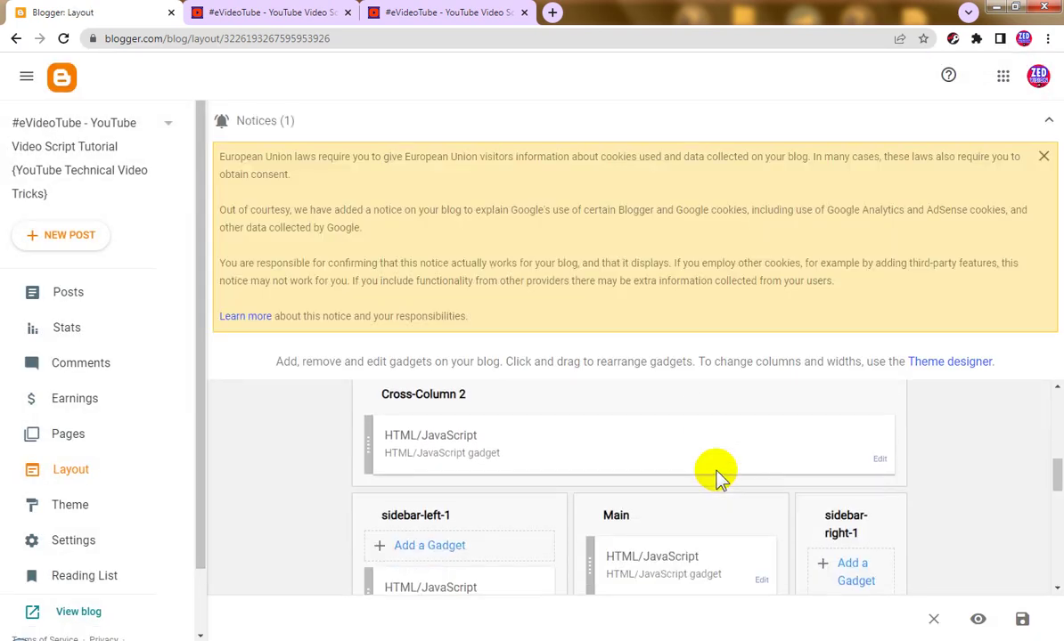
{"action": "scroll", "coordinate": [715, 475], "scroll_direction": "down", "scroll_amount": 1}
{"action": "scroll", "coordinate": [703, 467], "scroll_direction": "up", "scroll_amount": 2}
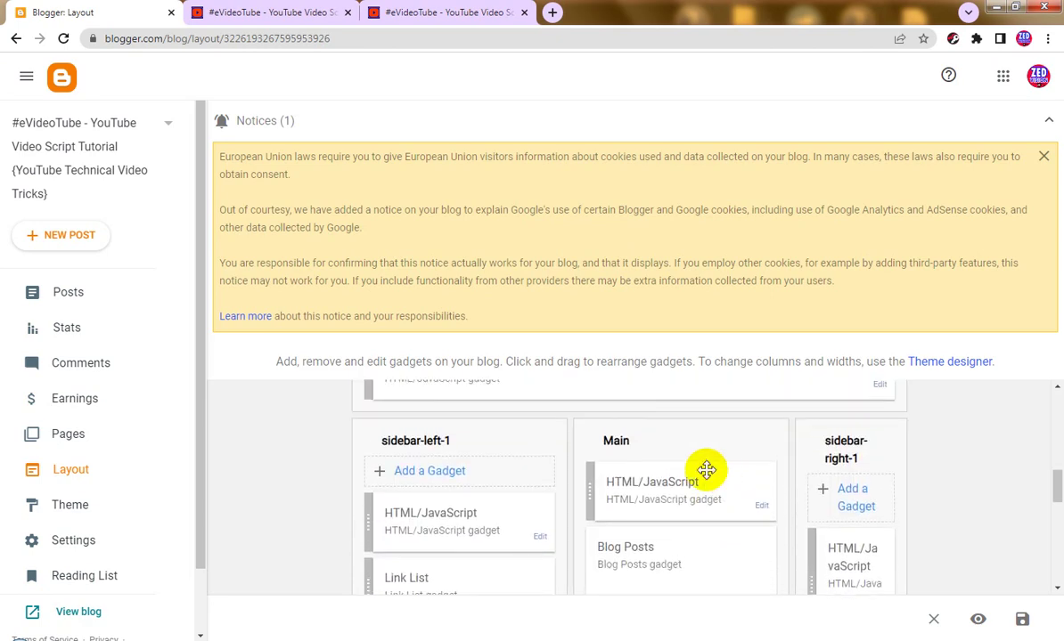
{"action": "left_click", "coordinate": [454, 473]}
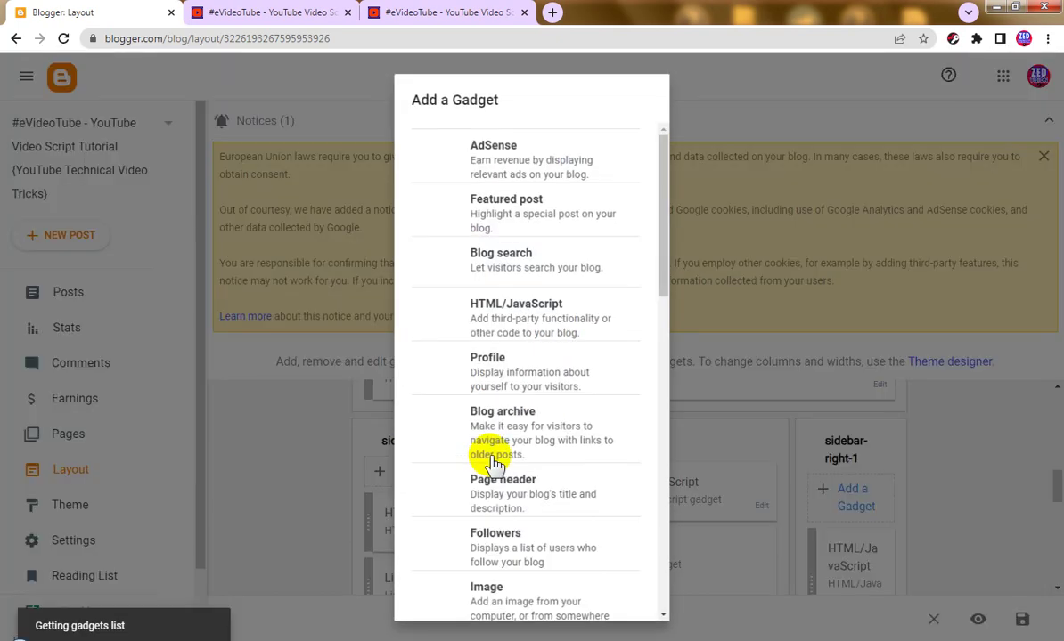
{"action": "left_click", "coordinate": [437, 321]}
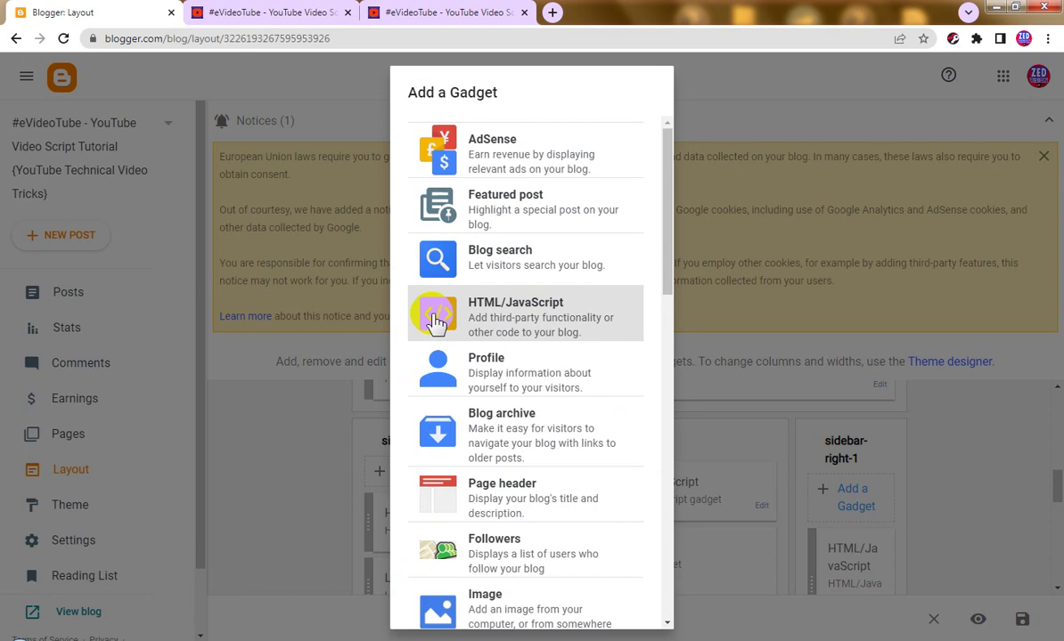
{"action": "left_click", "coordinate": [476, 337]}
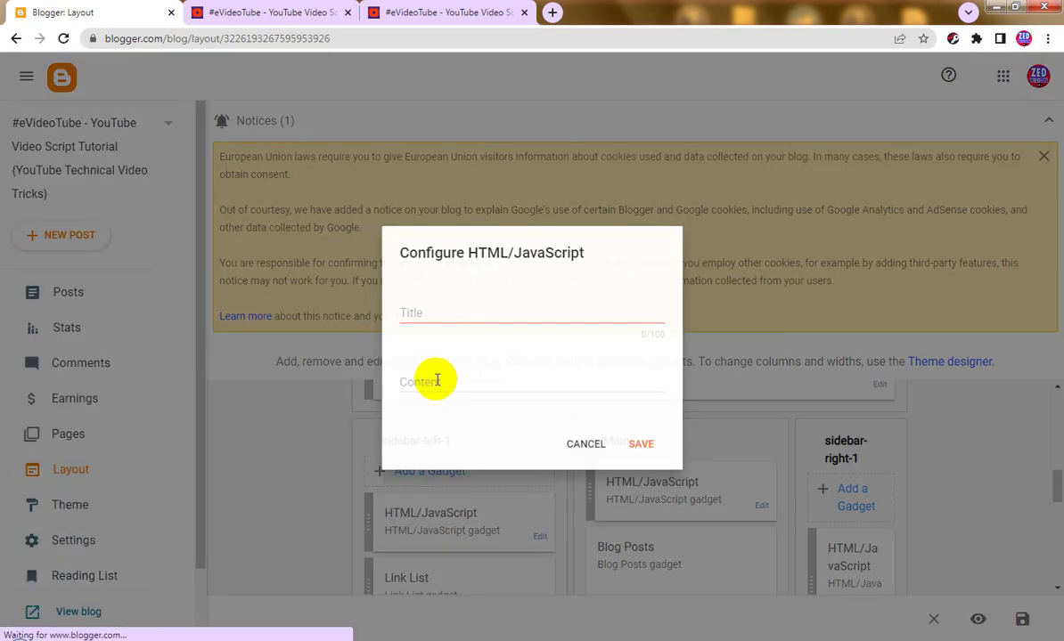
{"action": "left_click", "coordinate": [441, 383]}
{"action": "key", "text": "ctrl+v"}
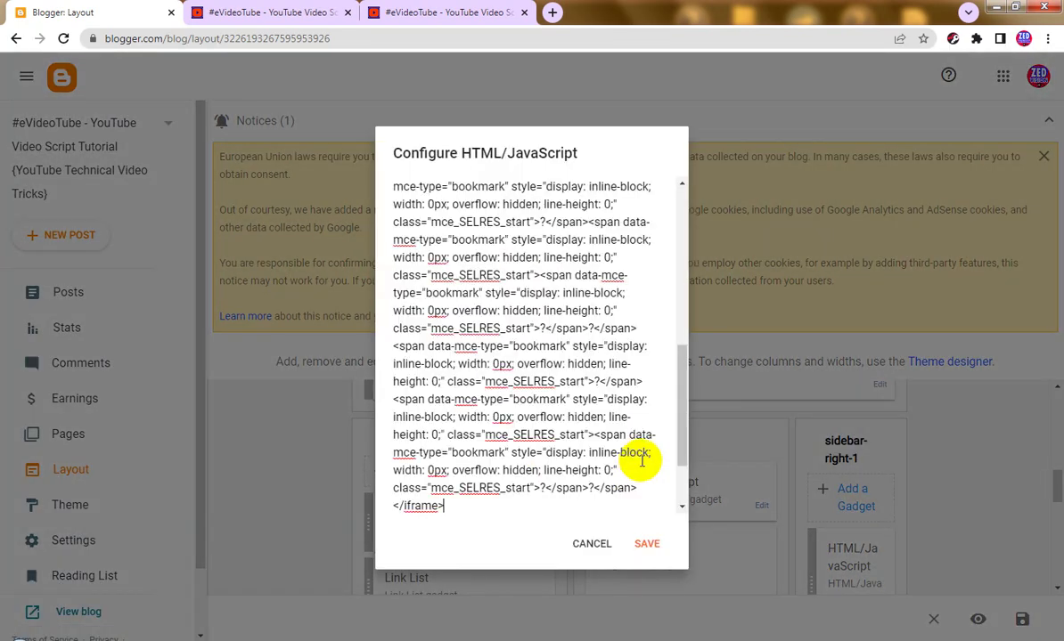
{"action": "left_click", "coordinate": [648, 545]}
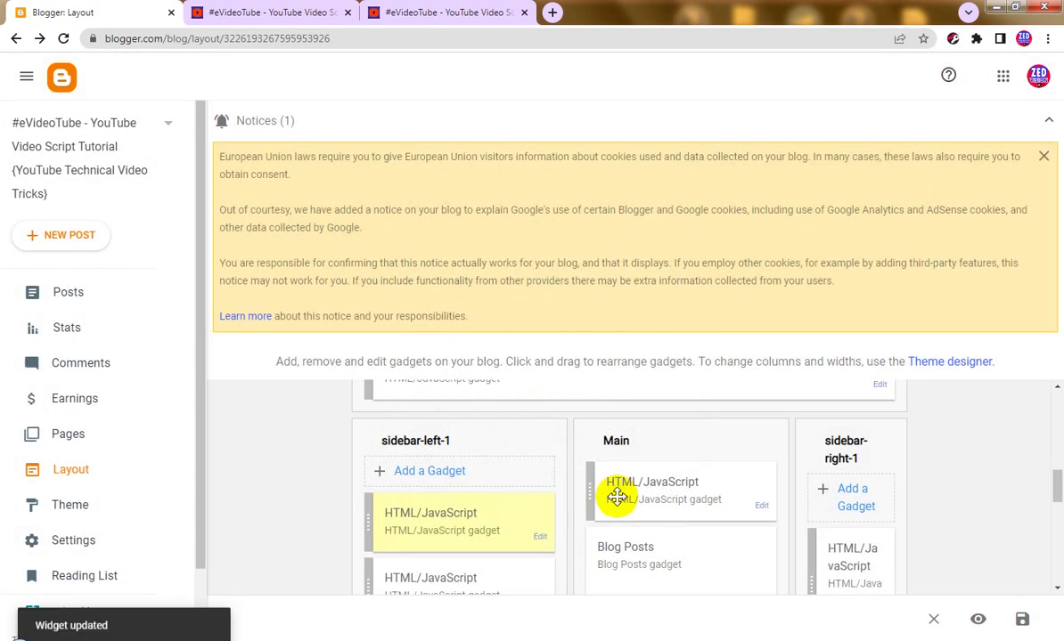
- Move the new HTML/JavaScript gadget from sidebar-left-1 to the first position in the Main section and save the layout
{"action": "left_click_drag", "start_coordinate": [373, 520], "coordinate": [663, 451]}
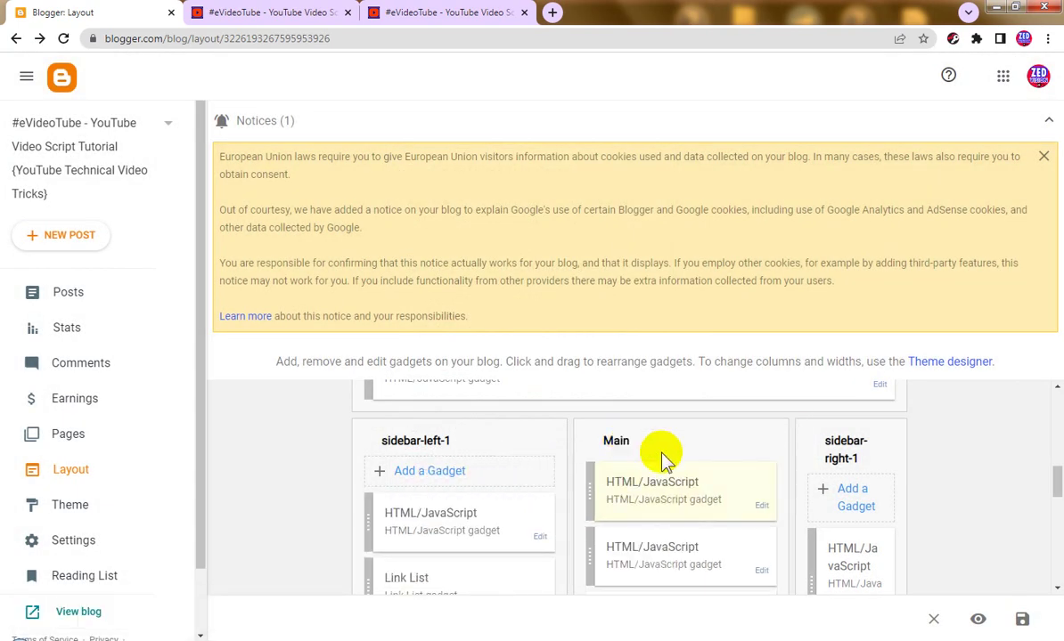
{"action": "left_click", "coordinate": [1021, 620]}
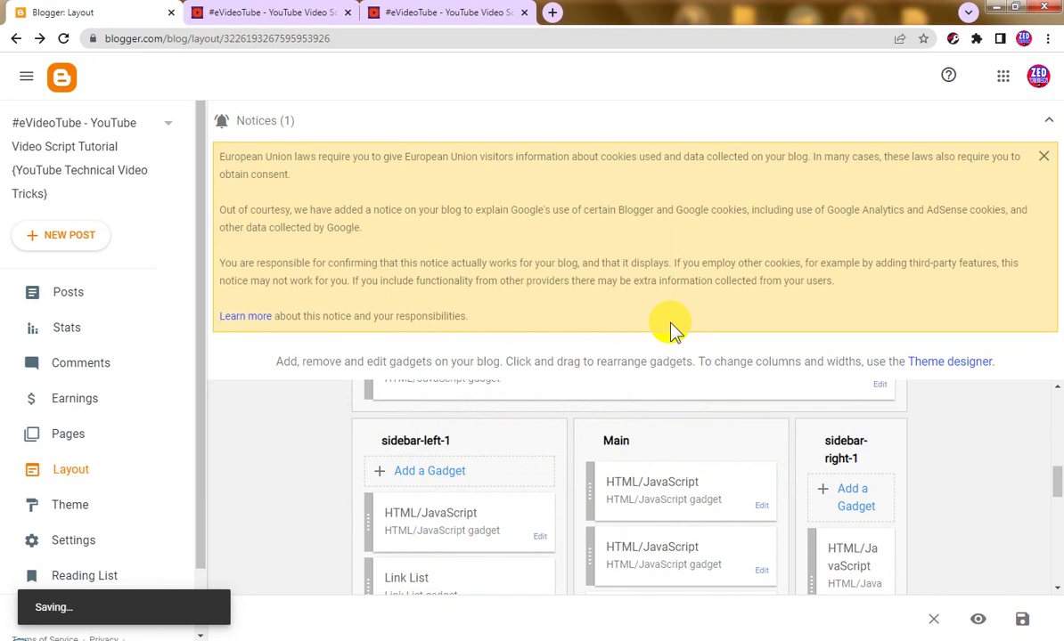
- Reload the published Flamit post and check the whole page for the ad from the new gadget
{"action": "left_click", "coordinate": [272, 12]}
{"action": "left_click", "coordinate": [62, 40]}
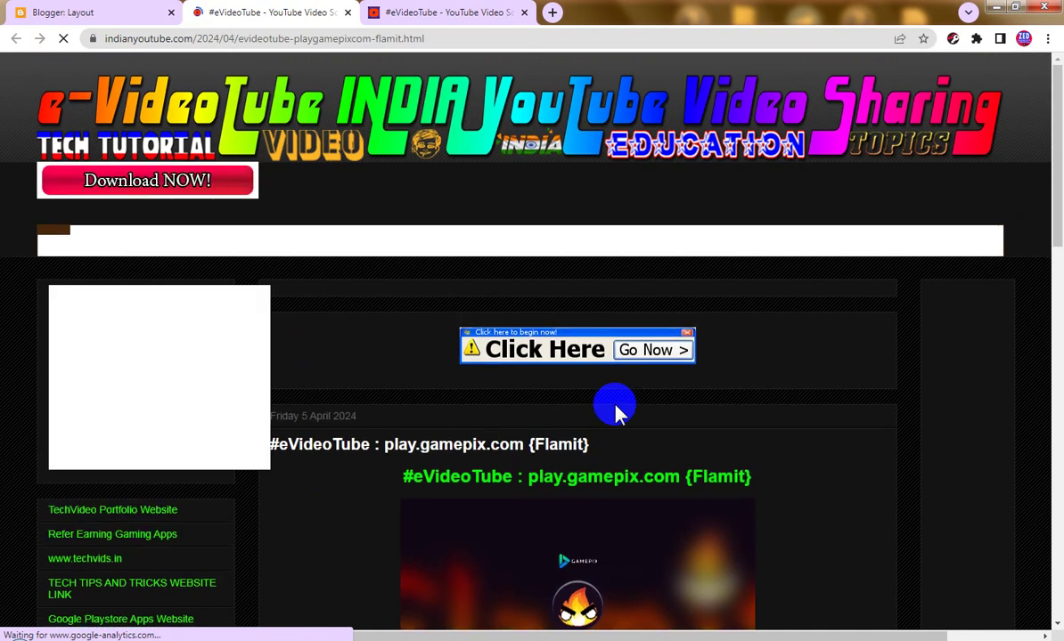
{"action": "scroll", "coordinate": [615, 410], "scroll_direction": "down", "scroll_amount": 8}
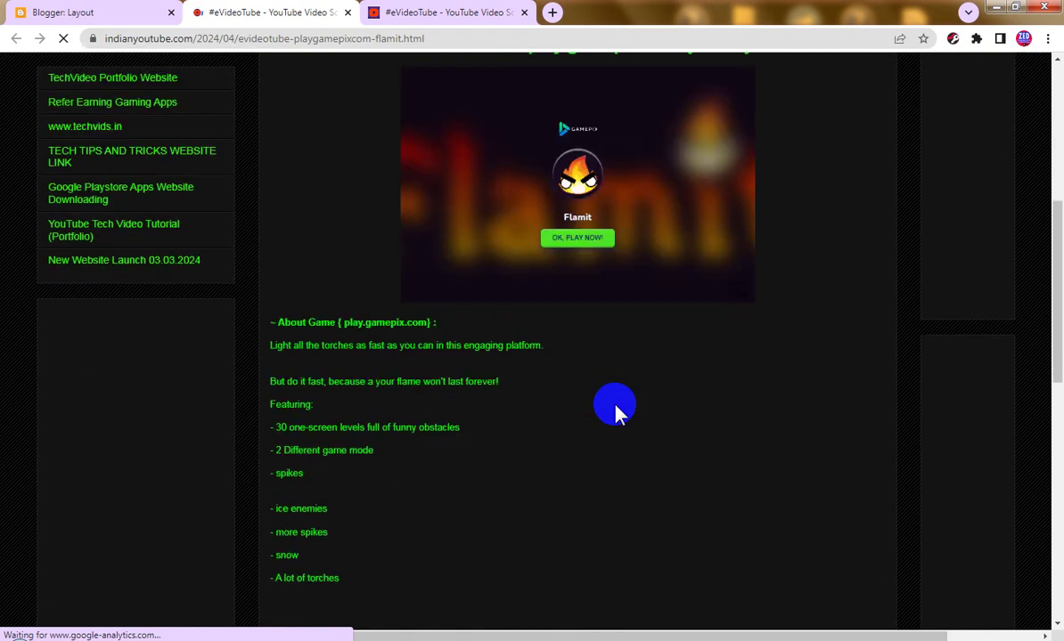
{"action": "scroll", "coordinate": [615, 409], "scroll_direction": "down", "scroll_amount": 6}
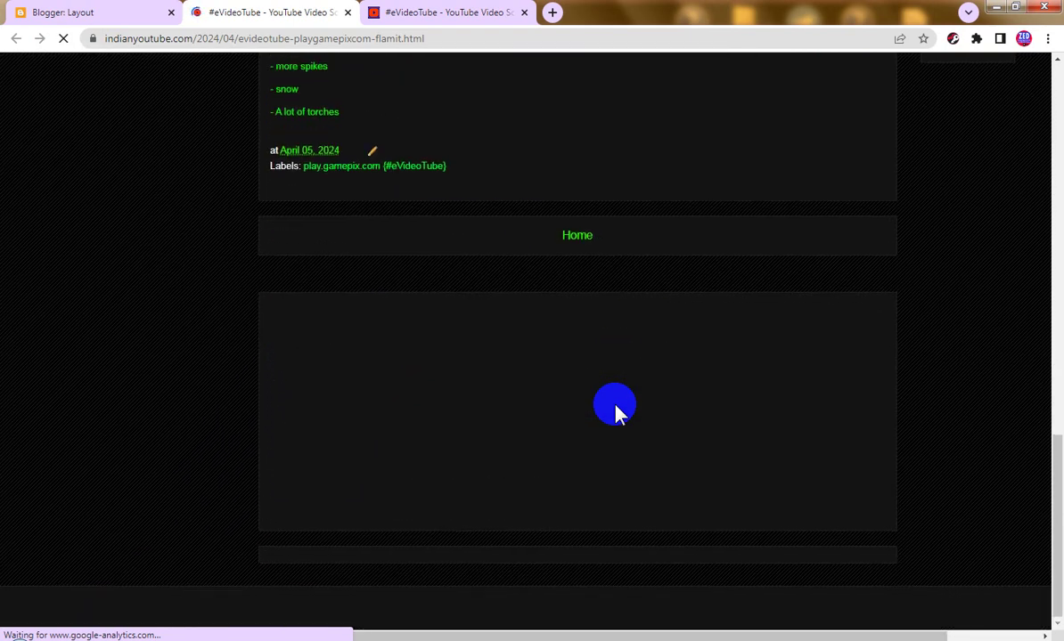
{"action": "scroll", "coordinate": [615, 409], "scroll_direction": "up", "scroll_amount": 3}
{"action": "scroll", "coordinate": [615, 410], "scroll_direction": "up", "scroll_amount": 13}
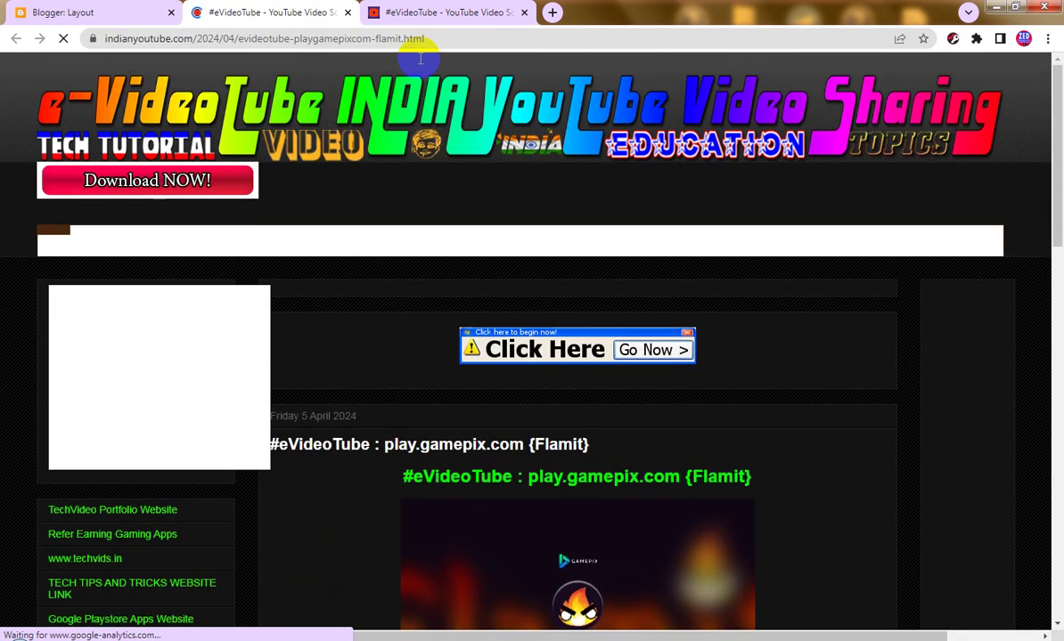
- Reload the indianyoutube.com home page and check above and below the embedded game for the gadget's ad
{"action": "left_click", "coordinate": [445, 12]}
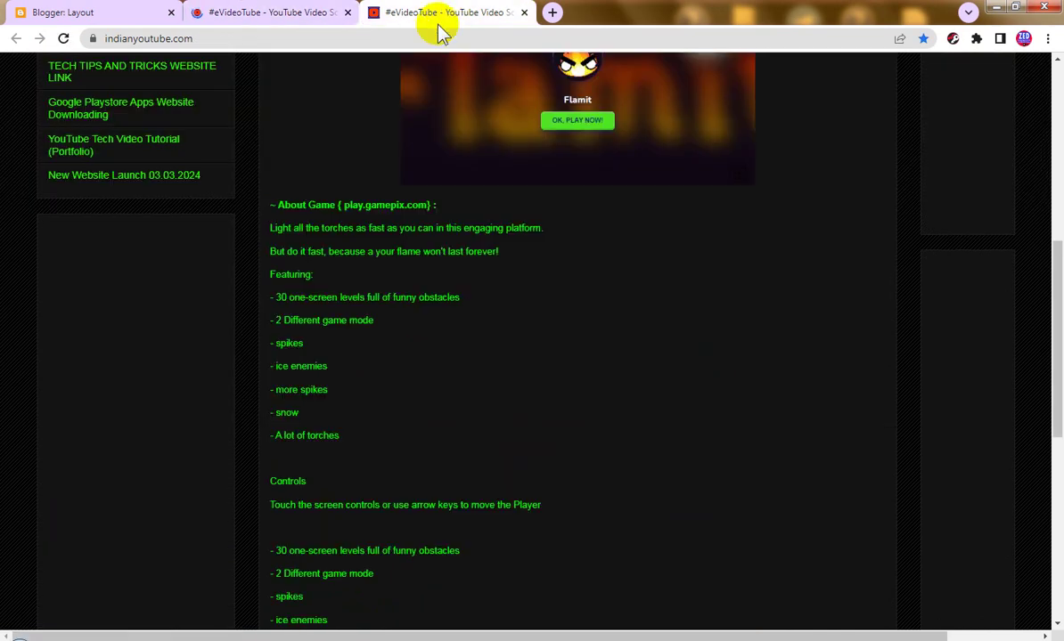
{"action": "left_click", "coordinate": [64, 39]}
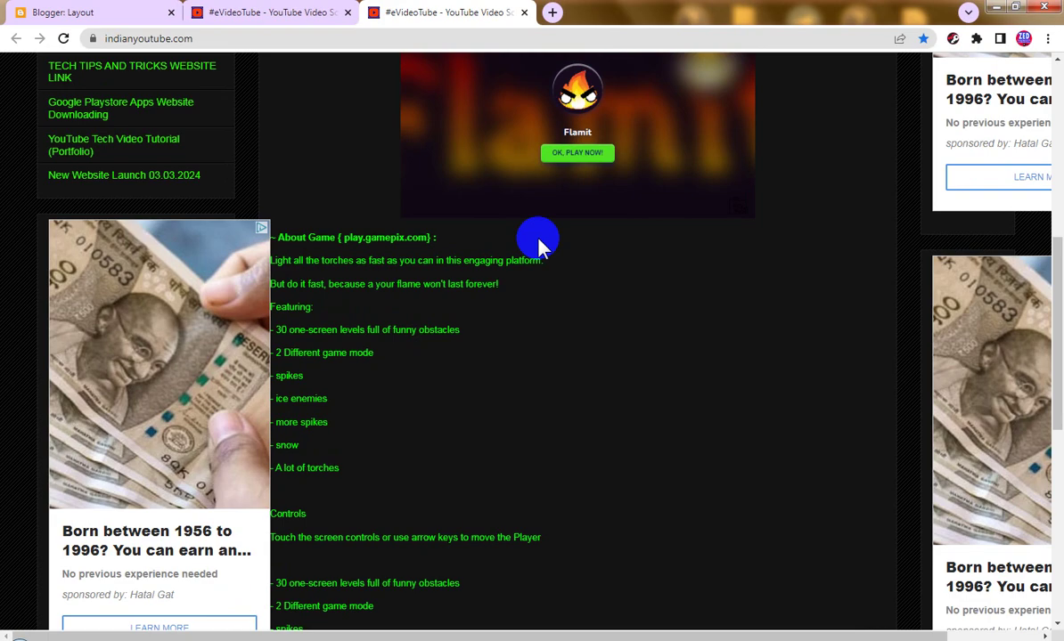
{"action": "scroll", "coordinate": [538, 240], "scroll_direction": "up", "scroll_amount": 4}
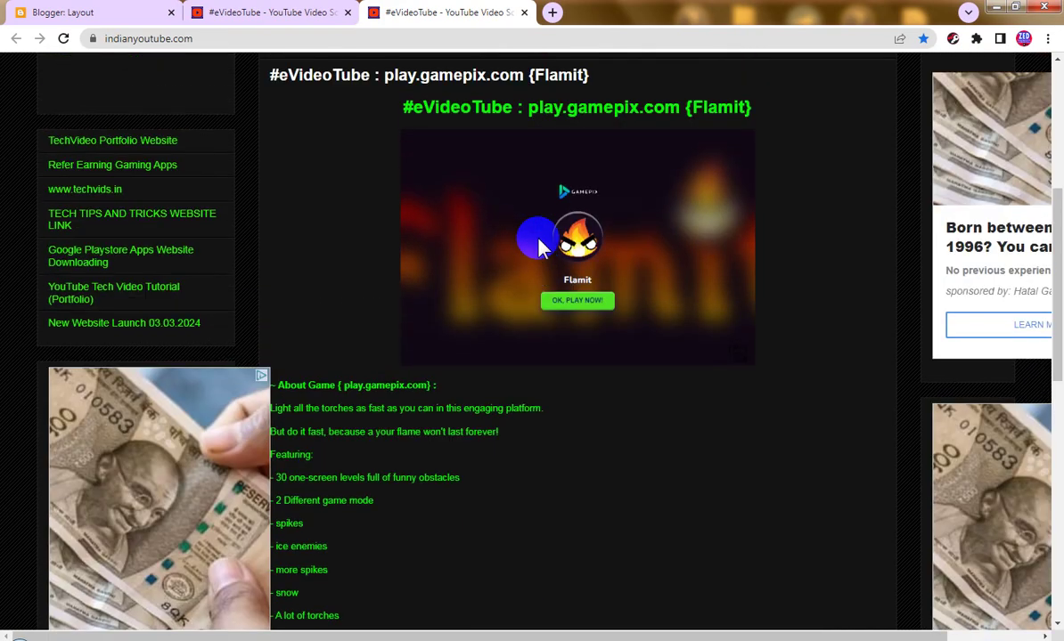
{"action": "scroll", "coordinate": [538, 240], "scroll_direction": "down", "scroll_amount": 6}
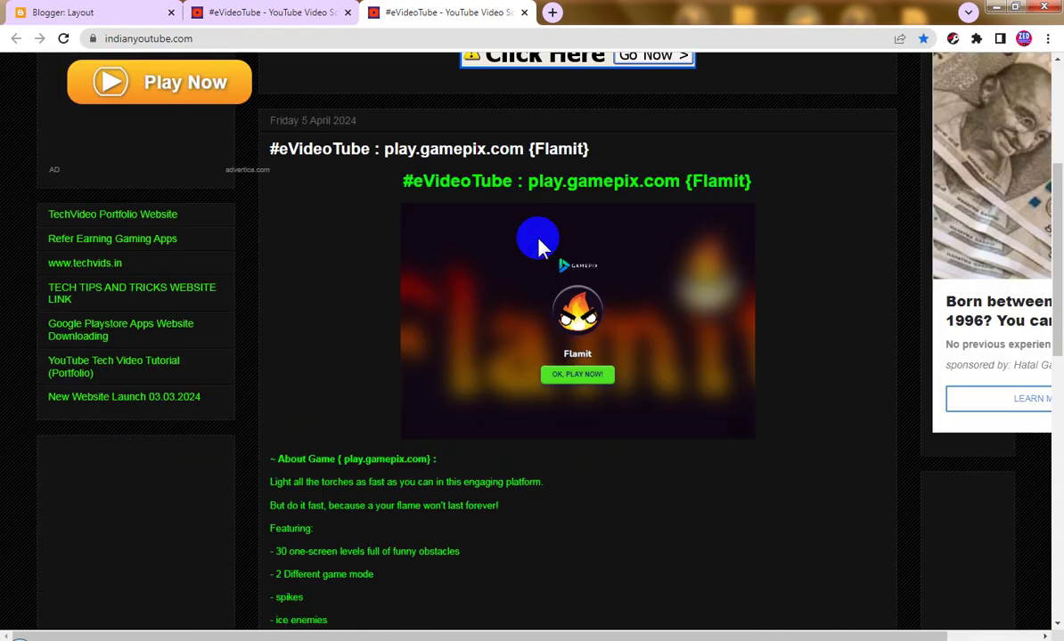
{"action": "scroll", "coordinate": [538, 240], "scroll_direction": "down", "scroll_amount": 5}
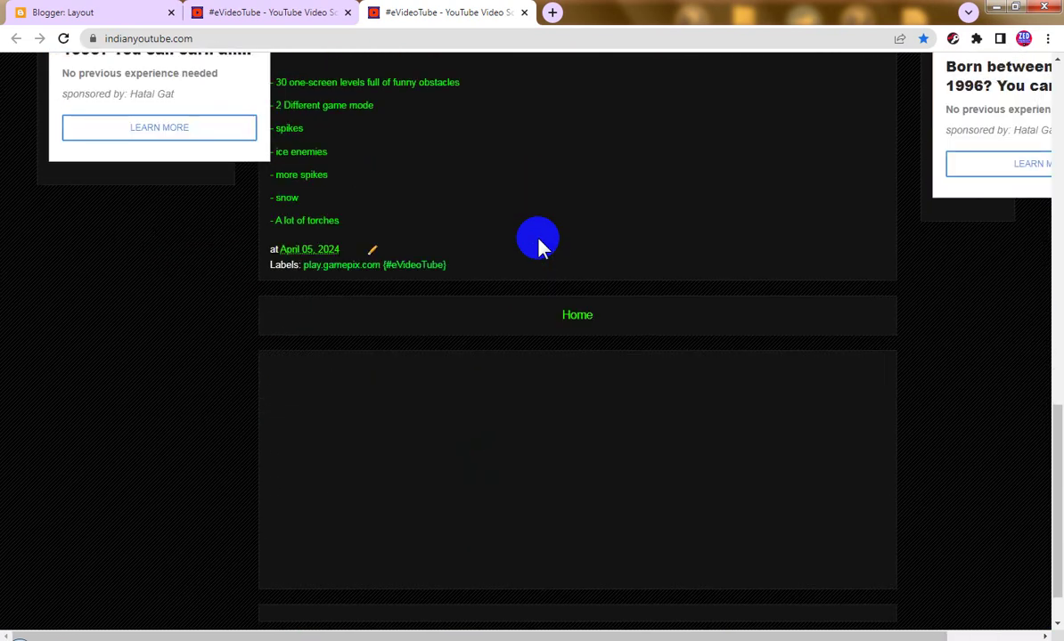
{"action": "scroll", "coordinate": [538, 240], "scroll_direction": "up", "scroll_amount": 2}
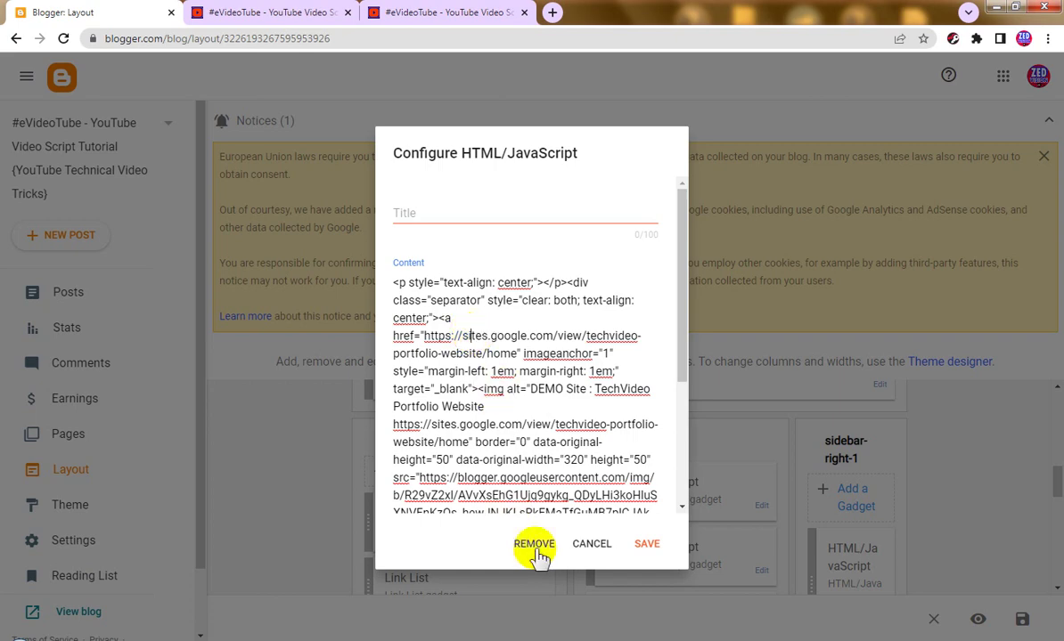
- Replace the content of the first HTML/JavaScript gadget in Main with the copied line-broken version of the iframe ad code, and save gadget and layout
{"action": "left_click", "coordinate": [588, 543]}
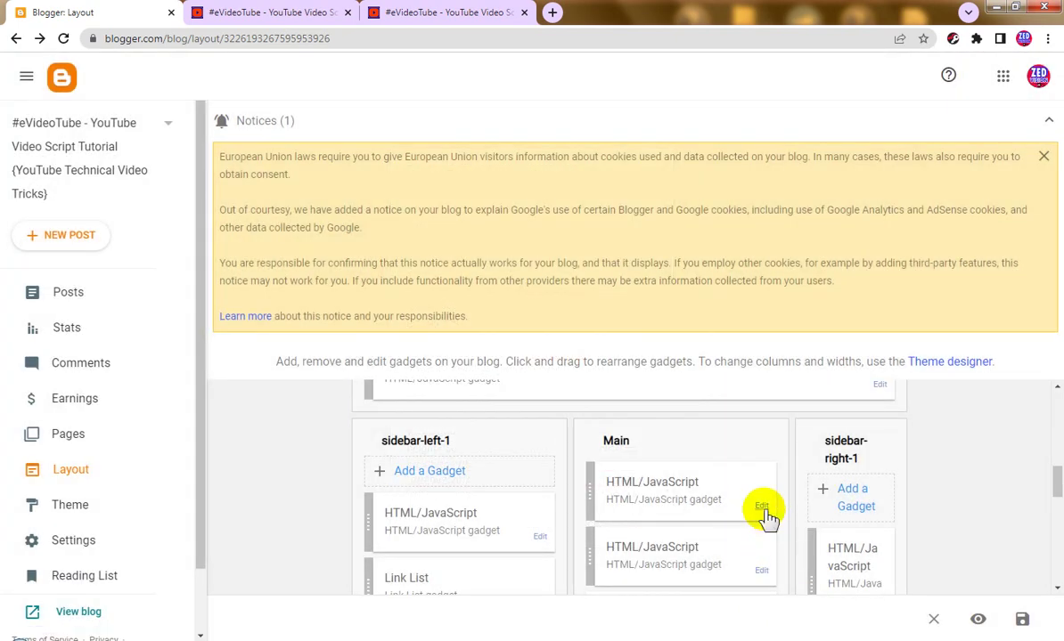
{"action": "left_click", "coordinate": [763, 508]}
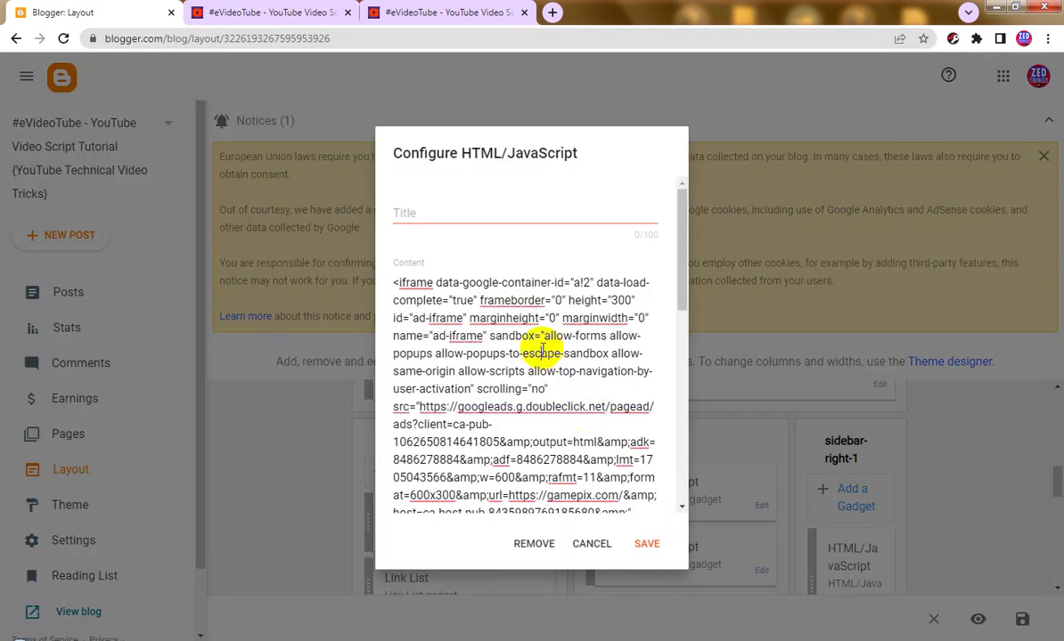
{"action": "key", "text": "ctrl+a"}
{"action": "key", "text": "ctrl+v"}
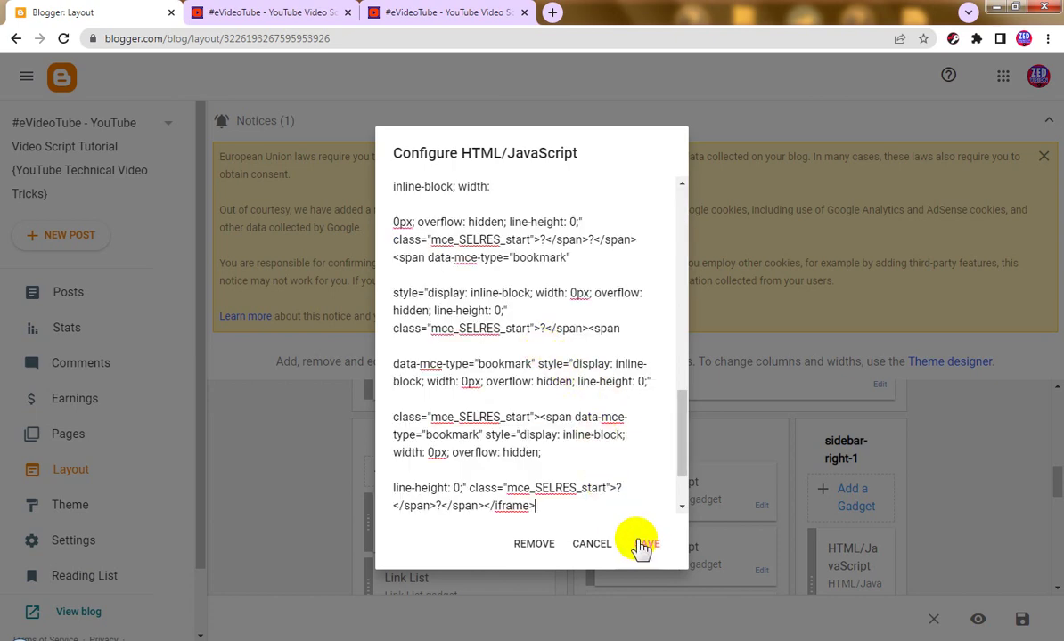
{"action": "scroll", "coordinate": [587, 456], "scroll_direction": "up", "scroll_amount": 10}
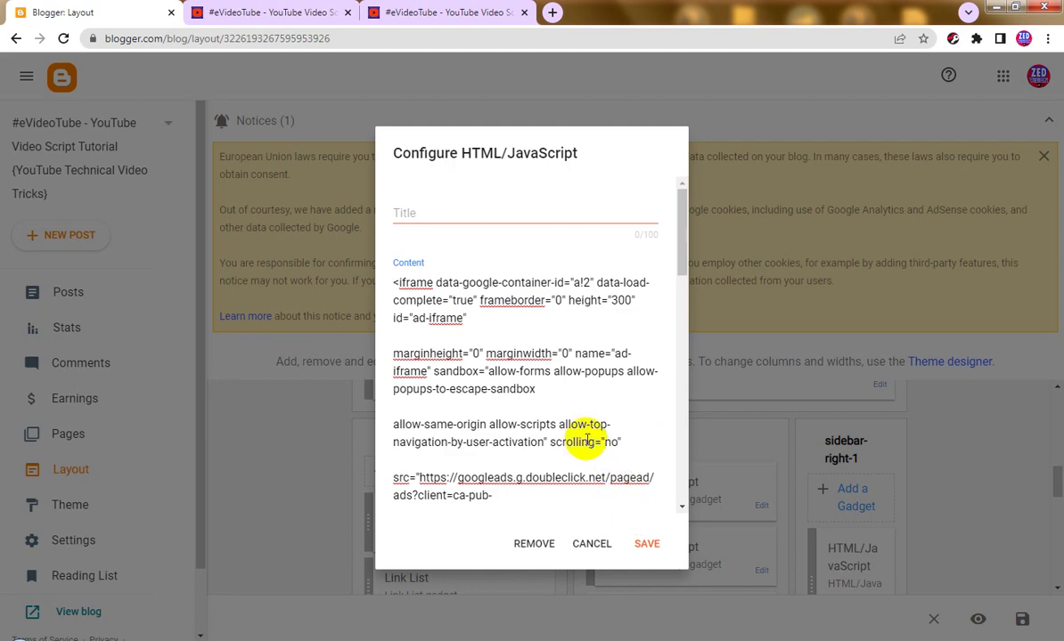
{"action": "scroll", "coordinate": [587, 442], "scroll_direction": "down", "scroll_amount": 10}
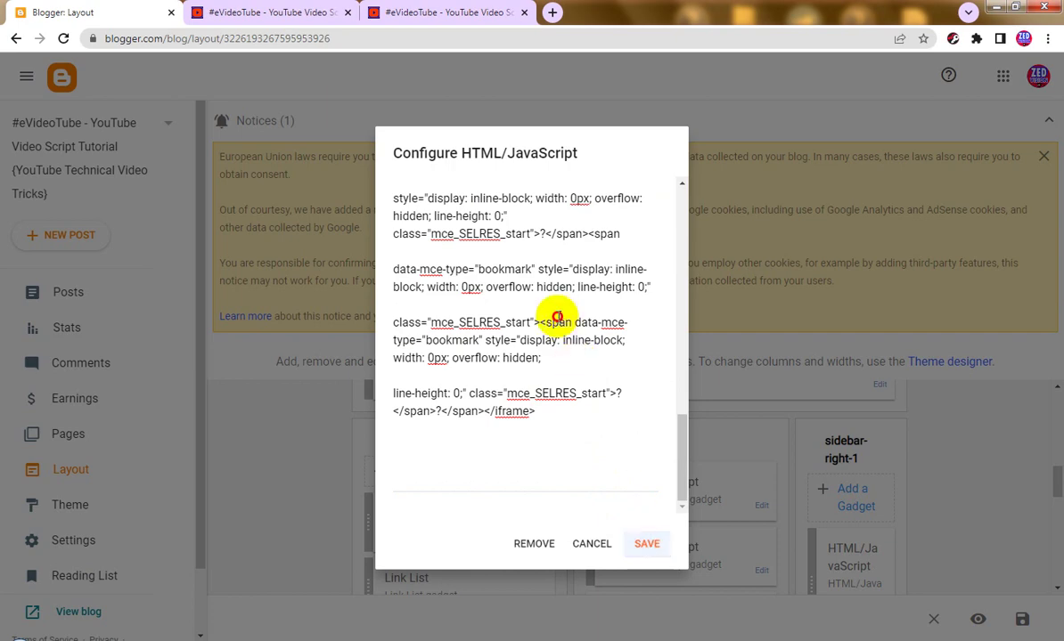
{"action": "scroll", "coordinate": [554, 316], "scroll_direction": "up", "scroll_amount": 5}
{"action": "scroll", "coordinate": [558, 316], "scroll_direction": "up", "scroll_amount": 5}
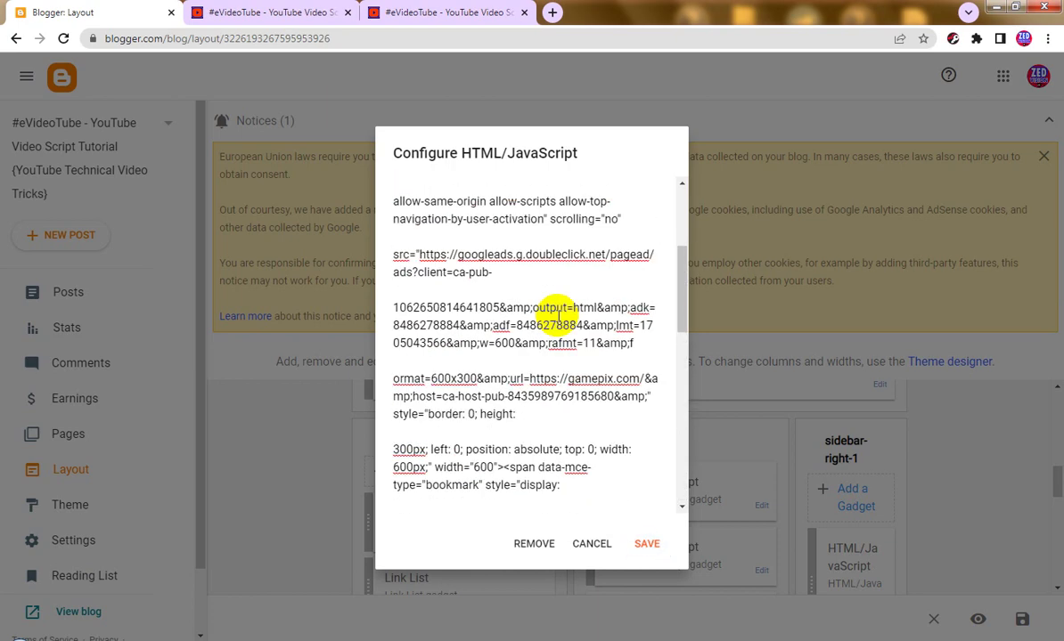
{"action": "left_click", "coordinate": [647, 545]}
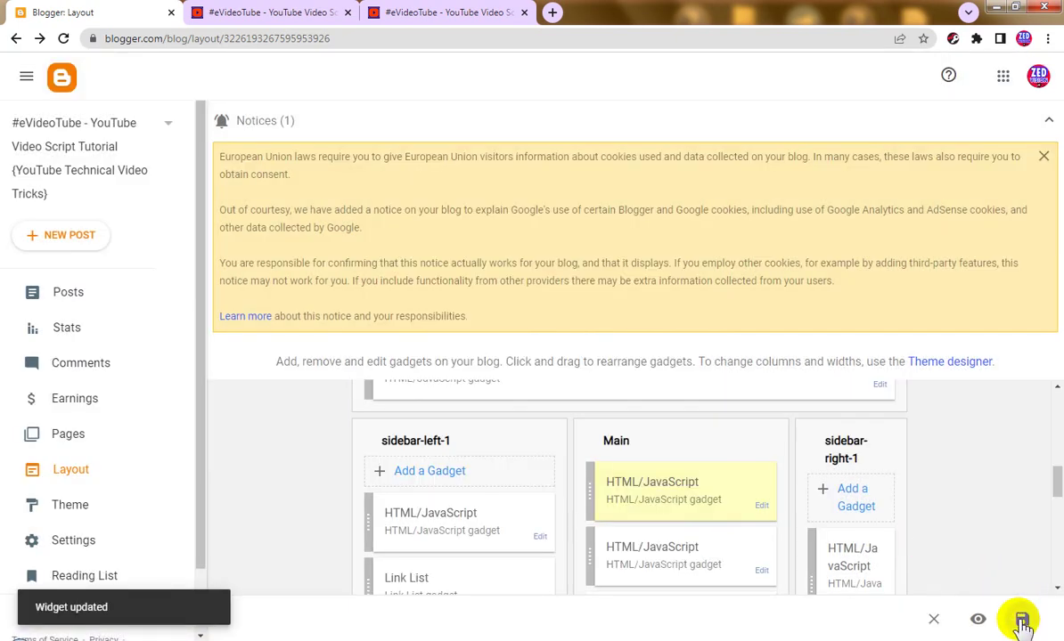
{"action": "left_click", "coordinate": [1022, 621]}
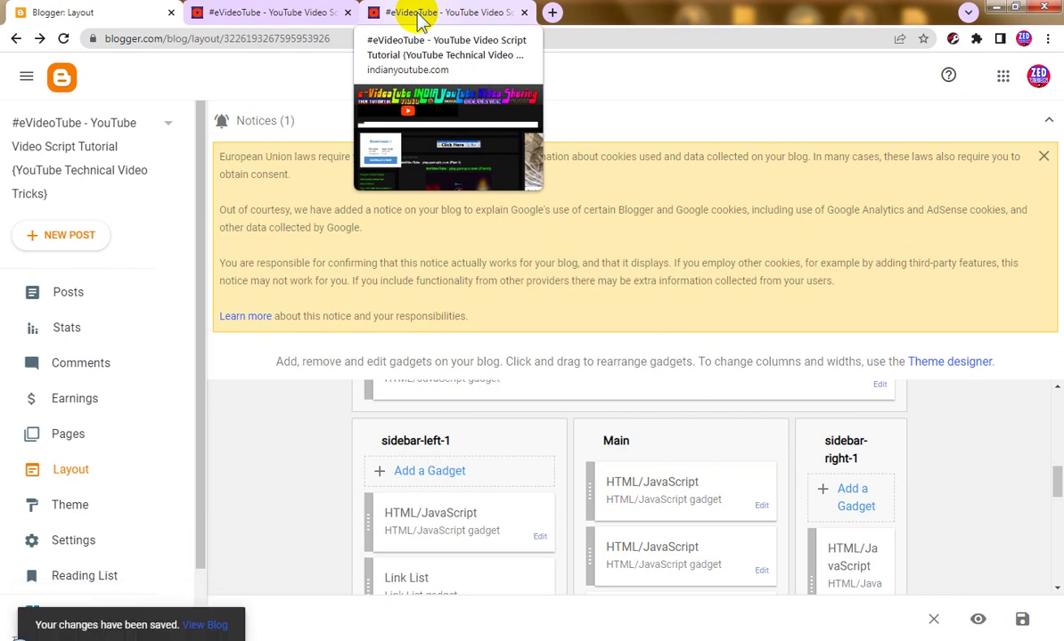
- Reload the blog's home page and examine it from header to footer for the ad from the updated gadget code
{"action": "left_click", "coordinate": [417, 18]}
{"action": "left_click", "coordinate": [59, 38]}
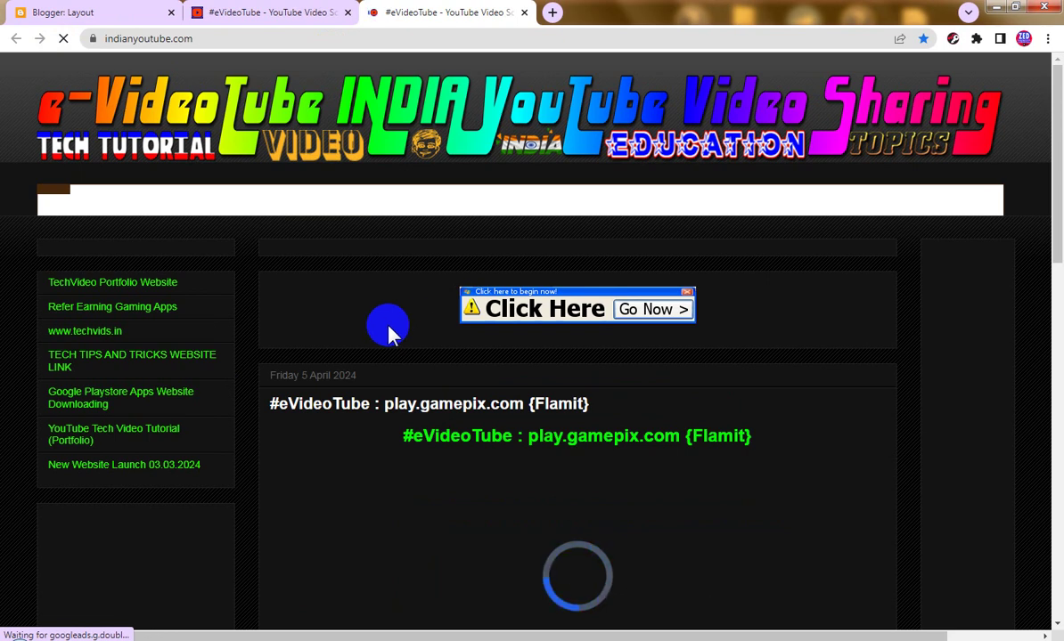
{"action": "scroll", "coordinate": [389, 330], "scroll_direction": "down", "scroll_amount": 4}
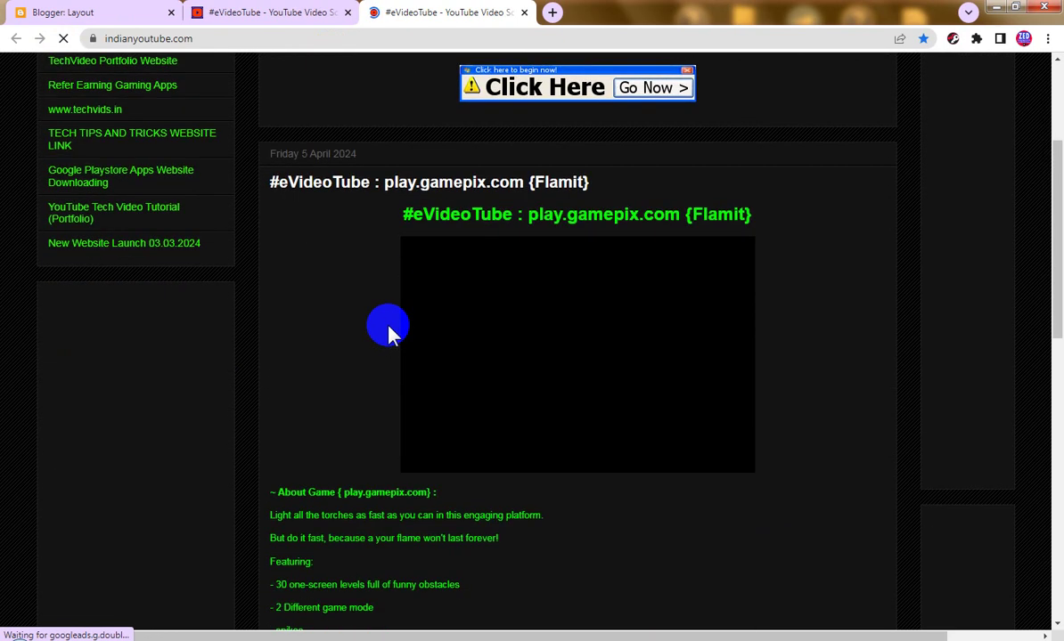
{"action": "scroll", "coordinate": [389, 329], "scroll_direction": "down", "scroll_amount": 4}
{"action": "scroll", "coordinate": [389, 329], "scroll_direction": "up", "scroll_amount": 3}
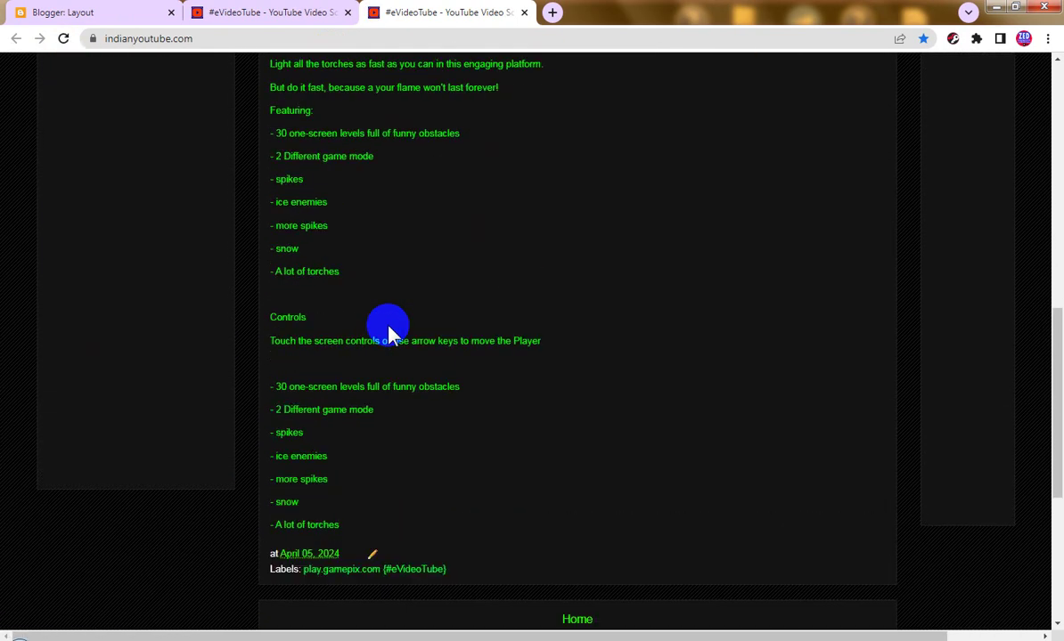
{"action": "scroll", "coordinate": [389, 334], "scroll_direction": "up", "scroll_amount": 5}
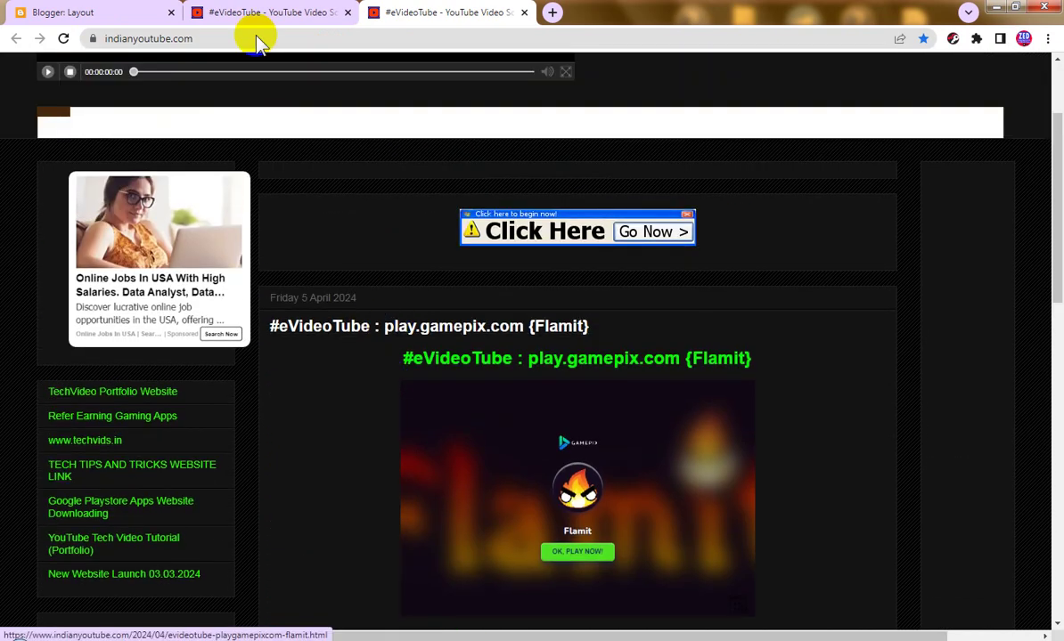
- Return to the Blogger dashboard and open the Flamit post from the posts list for editing
{"action": "left_click", "coordinate": [253, 12]}
{"action": "left_click", "coordinate": [38, 11]}
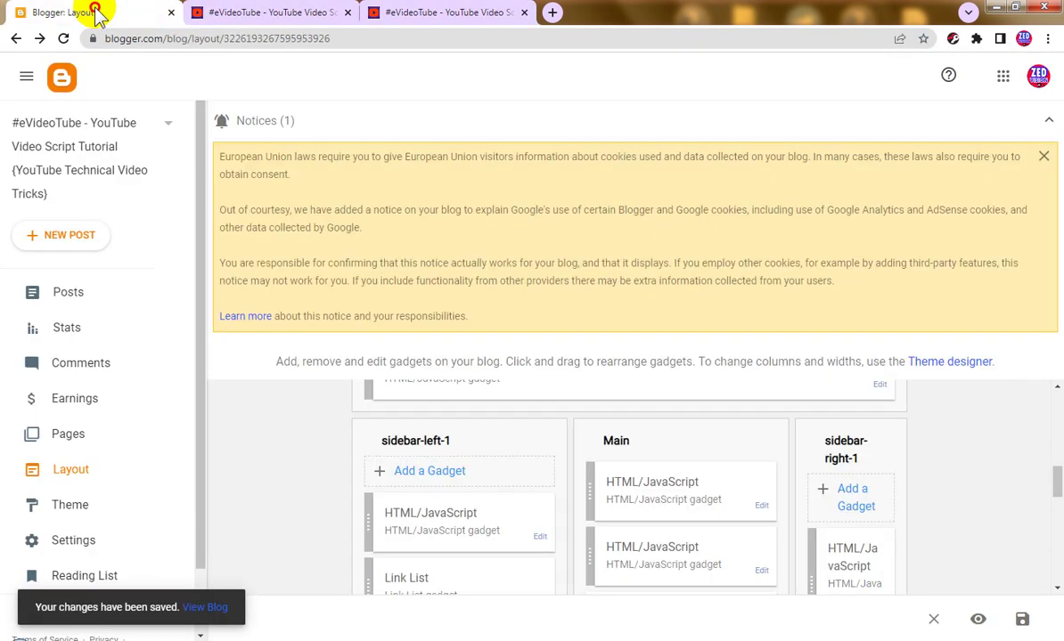
{"action": "left_click", "coordinate": [87, 291]}
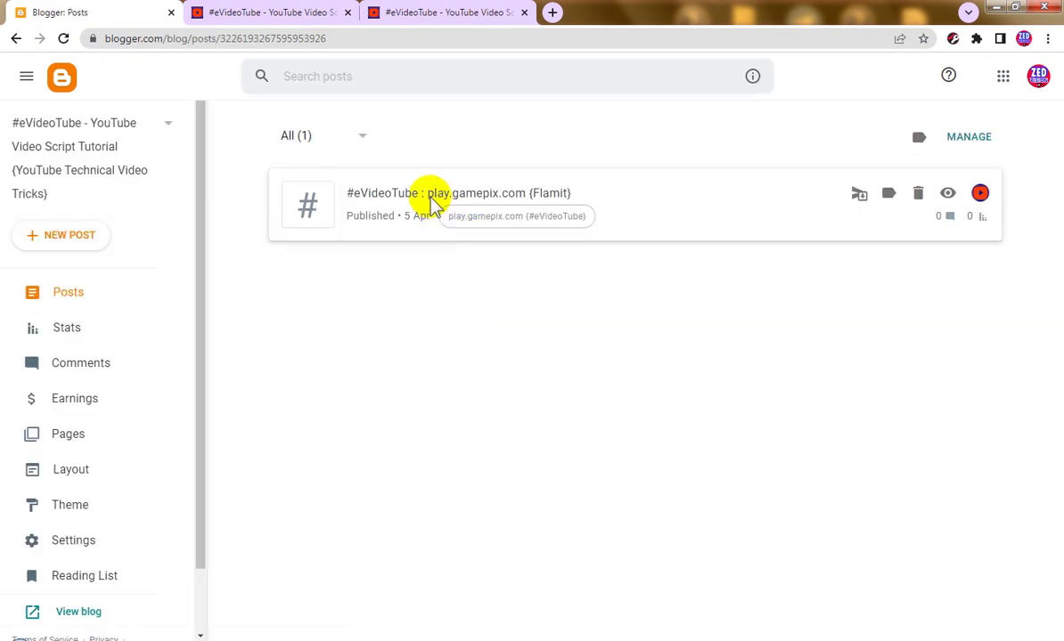
{"action": "left_click", "coordinate": [434, 437]}
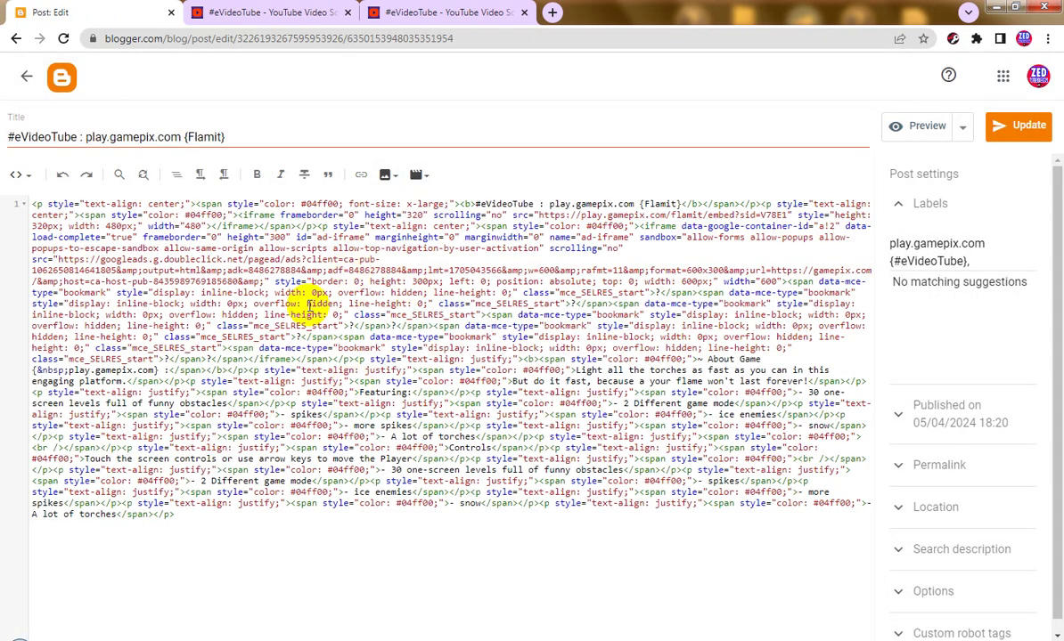
- Compare the iframe ad code in gampix adsense my code.txt with the ad code in the Flamit post's HTML
{"action": "left_click", "coordinate": [254, 638]}
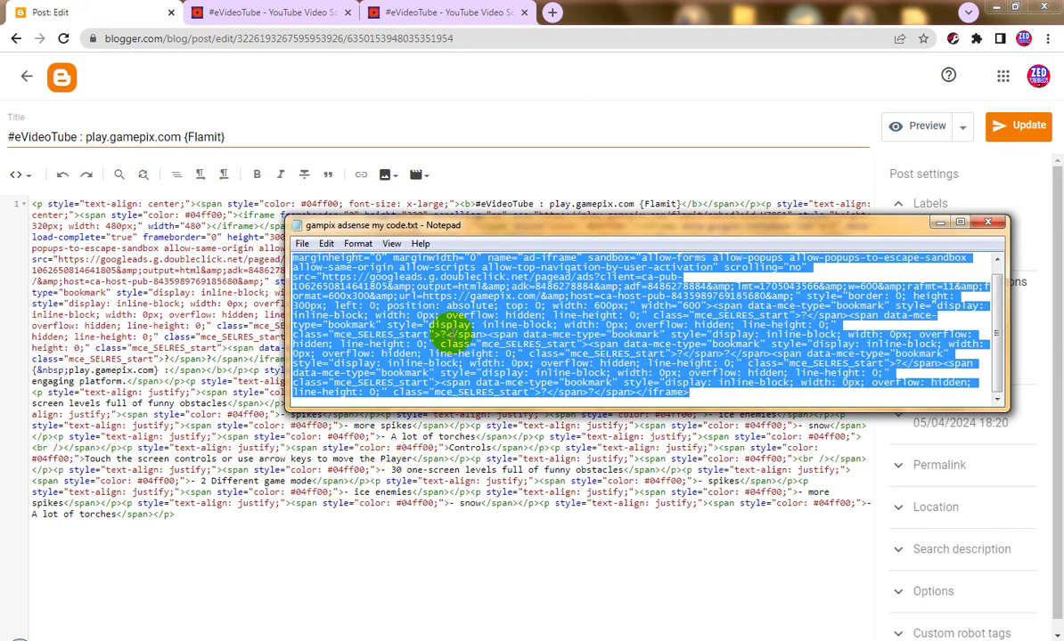
{"action": "scroll", "coordinate": [443, 333], "scroll_direction": "up", "scroll_amount": 1}
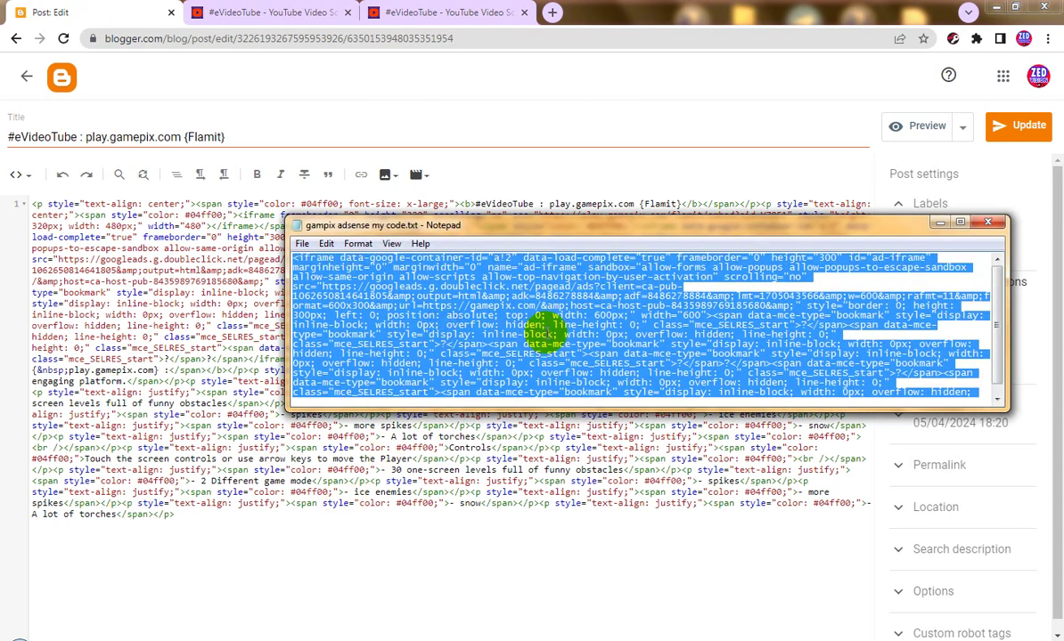
{"action": "scroll", "coordinate": [548, 332], "scroll_direction": "down", "scroll_amount": 1}
{"action": "left_click", "coordinate": [79, 10]}
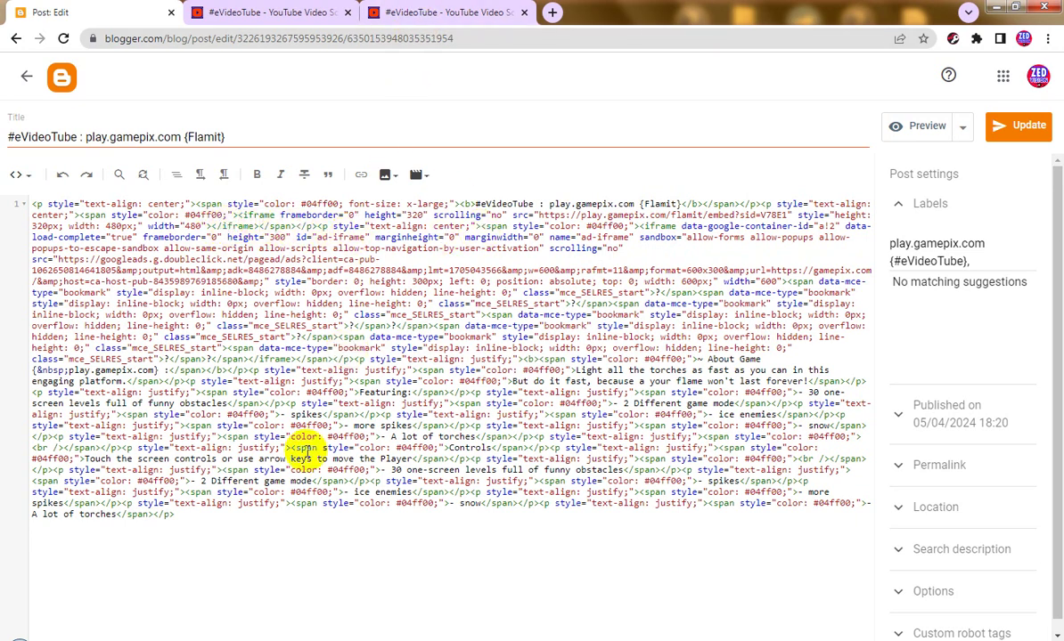
{"action": "left_click", "coordinate": [356, 639]}
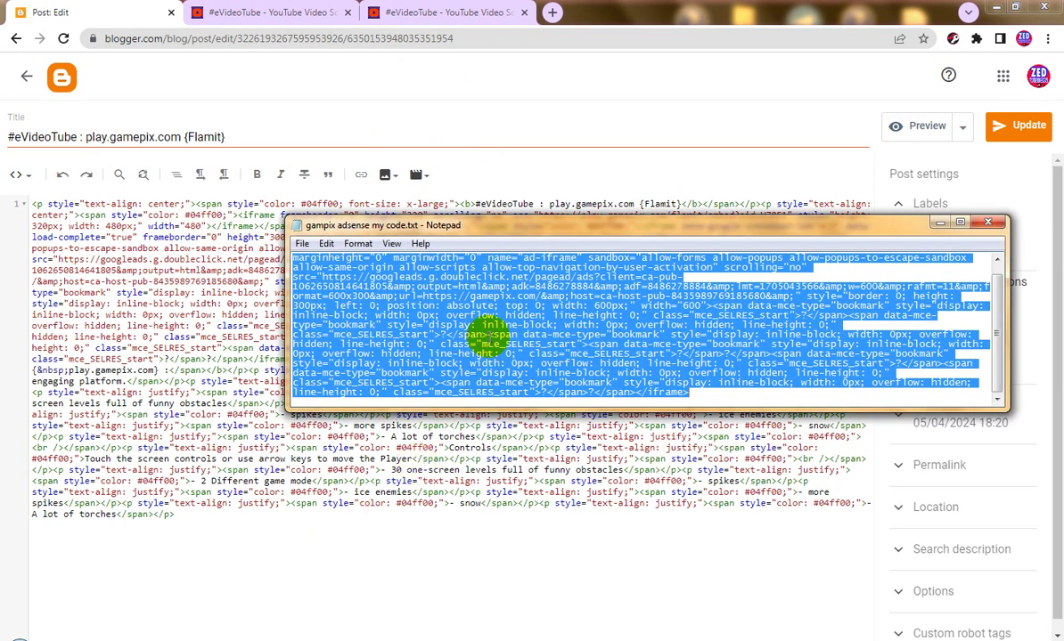
{"action": "scroll", "coordinate": [487, 337], "scroll_direction": "up", "scroll_amount": 1}
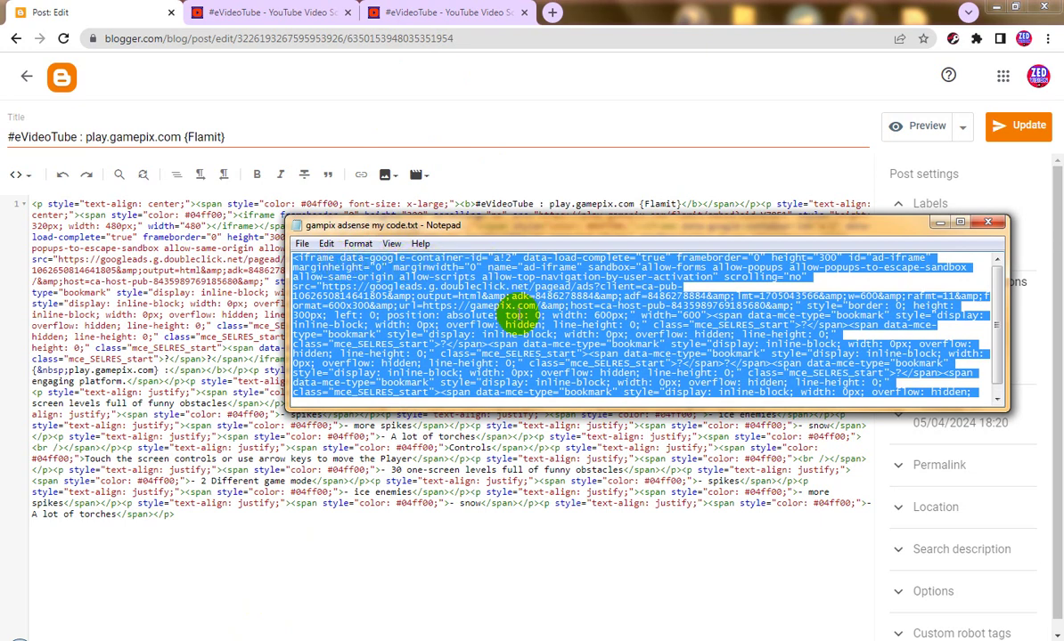
{"action": "left_click", "coordinate": [53, 11]}
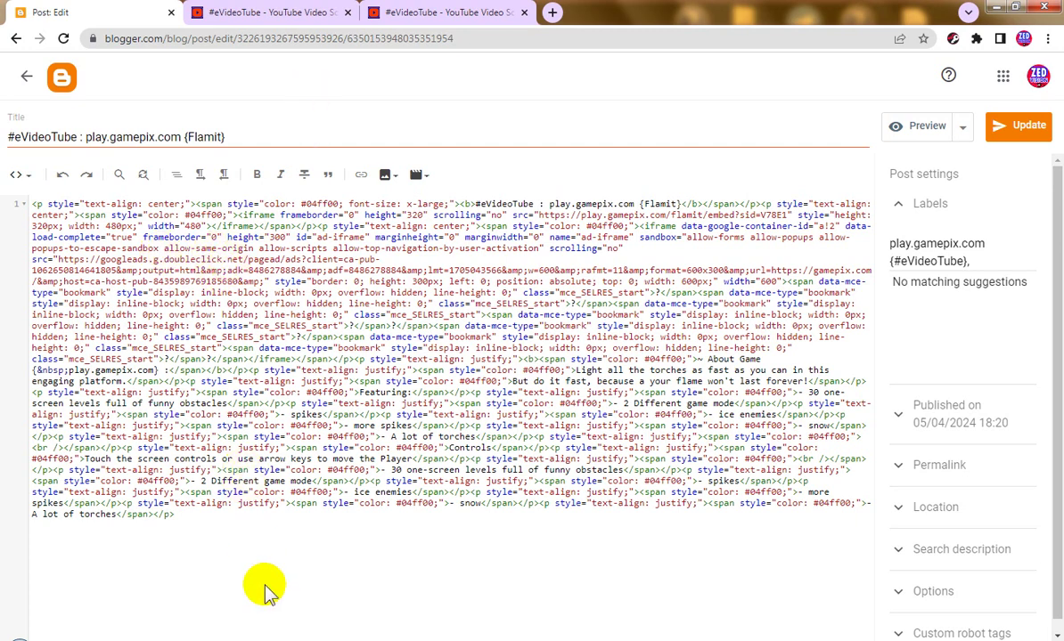
{"action": "key", "text": "alt+Tab"}
{"action": "scroll", "coordinate": [468, 310], "scroll_direction": "up", "scroll_amount": 1}
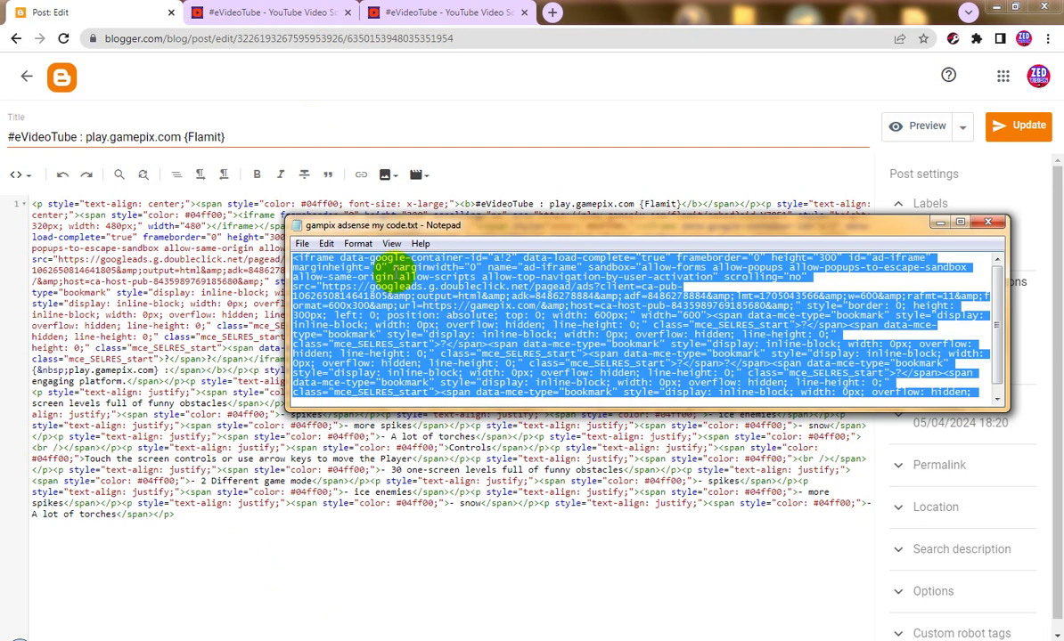
{"action": "left_click", "coordinate": [80, 11]}
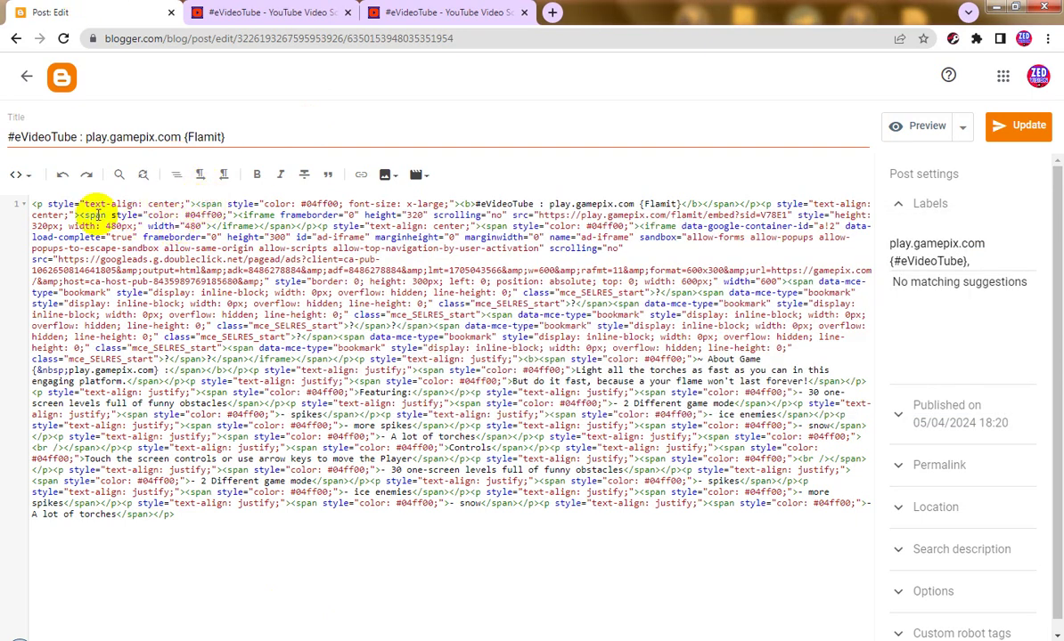
- Search the Flamit post's HTML for "google" to locate the ad iframe
{"action": "left_click", "coordinate": [41, 205]}
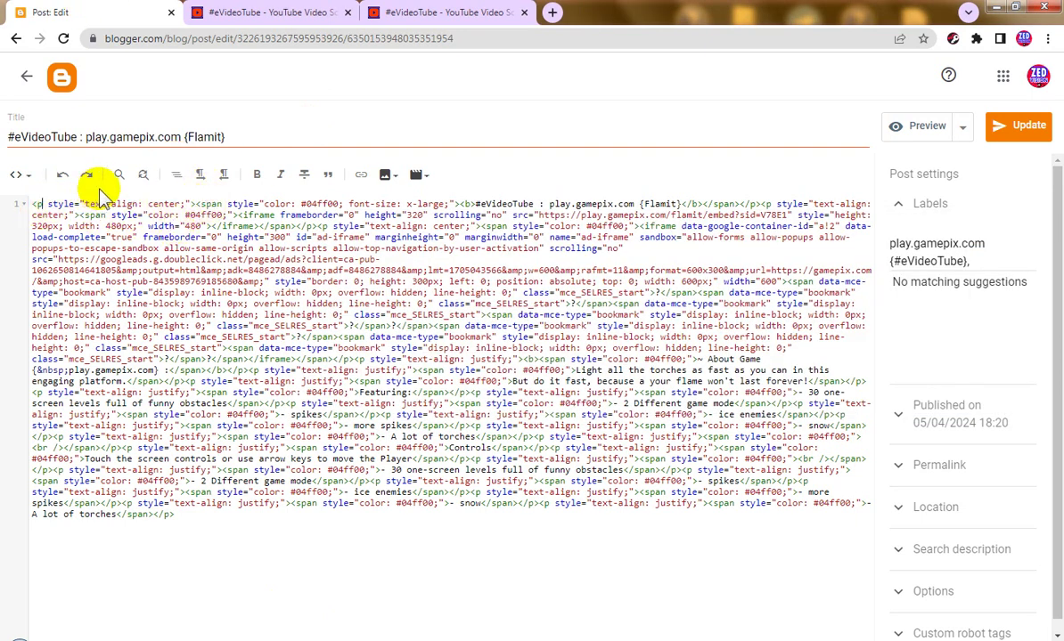
{"action": "key", "text": "ctrl+f"}
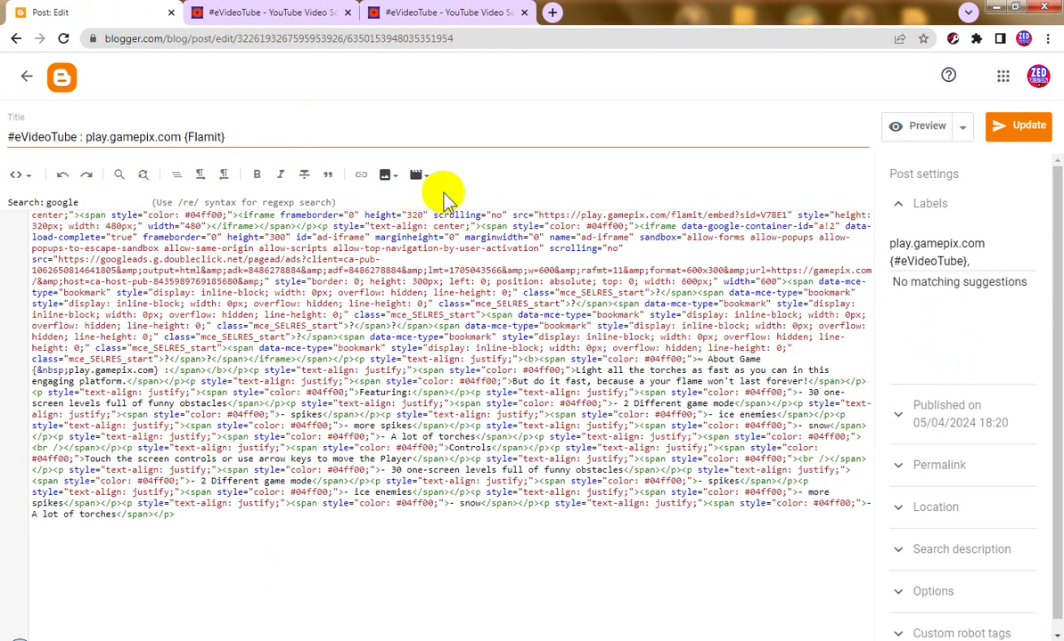
{"action": "key", "text": "Return"}
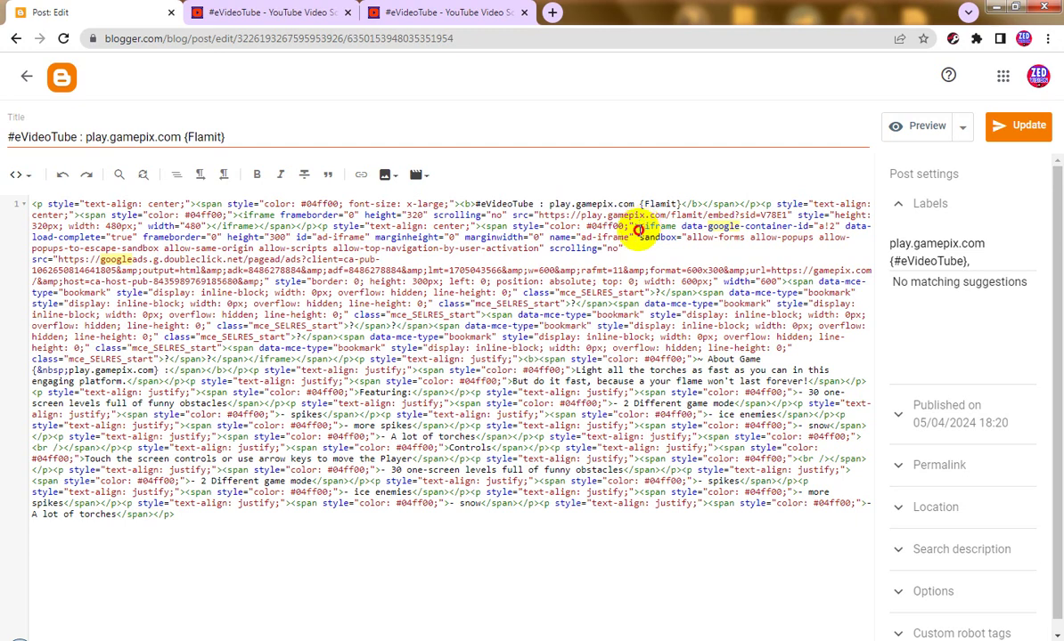
- Replace the whole ad iframe in the post's HTML with the copied line-broken version of the code and update the post
{"action": "left_click_drag", "start_coordinate": [638, 229], "coordinate": [515, 295]}
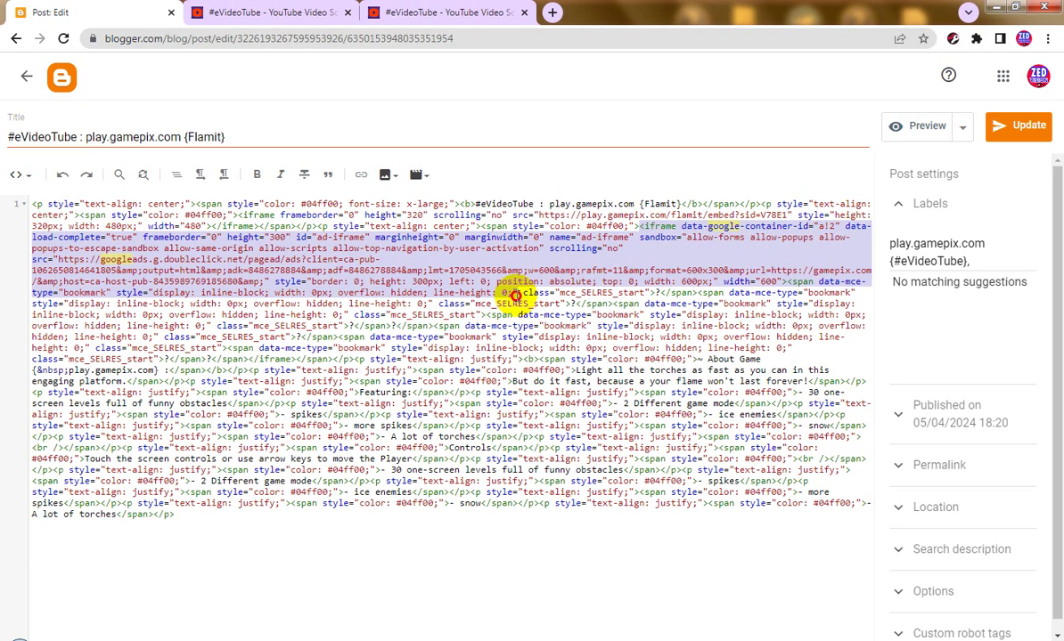
{"action": "left_click_drag", "start_coordinate": [515, 296], "coordinate": [294, 360]}
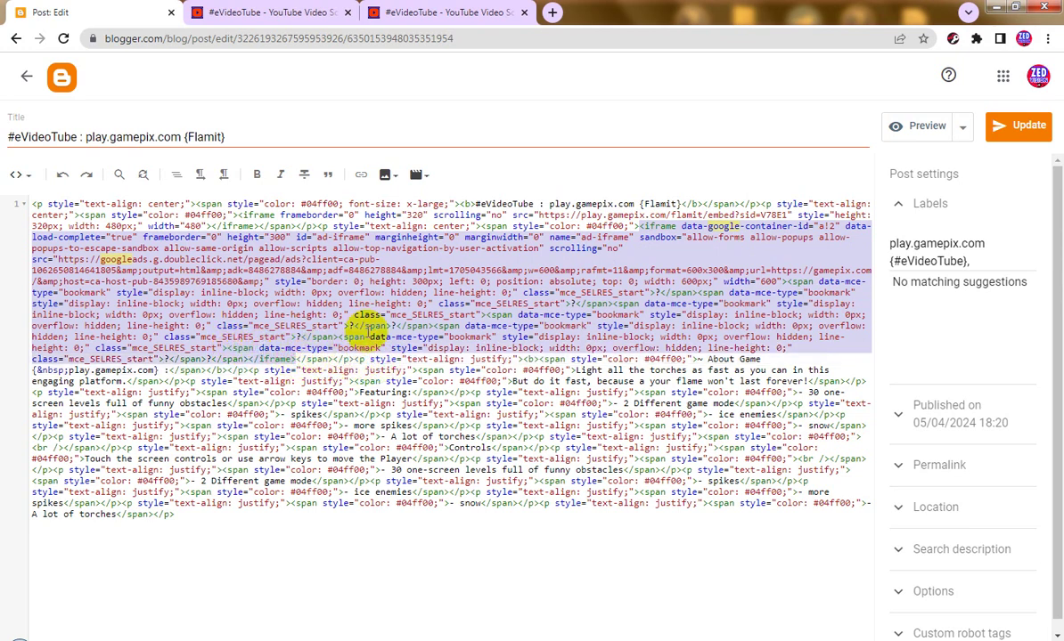
{"action": "key", "text": "ctrl+v"}
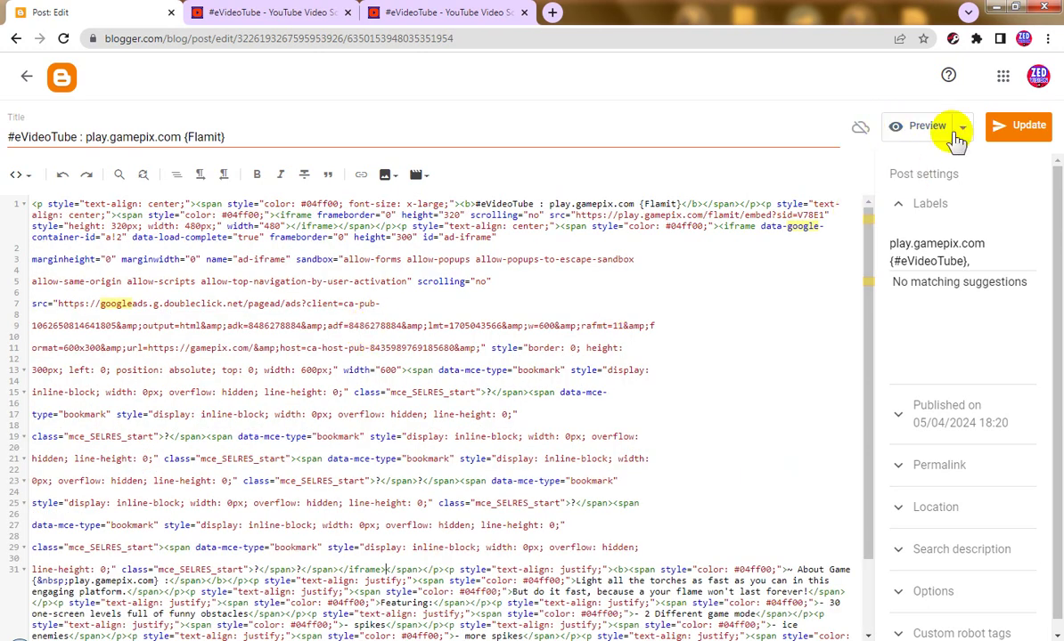
{"action": "left_click", "coordinate": [1016, 134]}
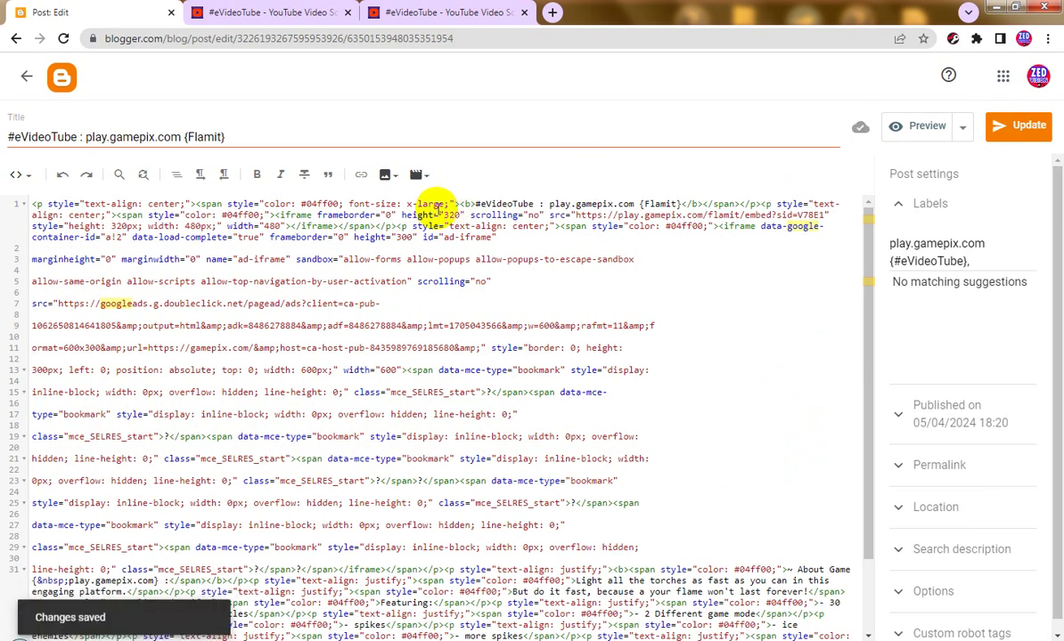
- Reload the indianyoutube.com home page and check around the embedded Flamit game for the ad from the updated post code
{"action": "left_click", "coordinate": [407, 10]}
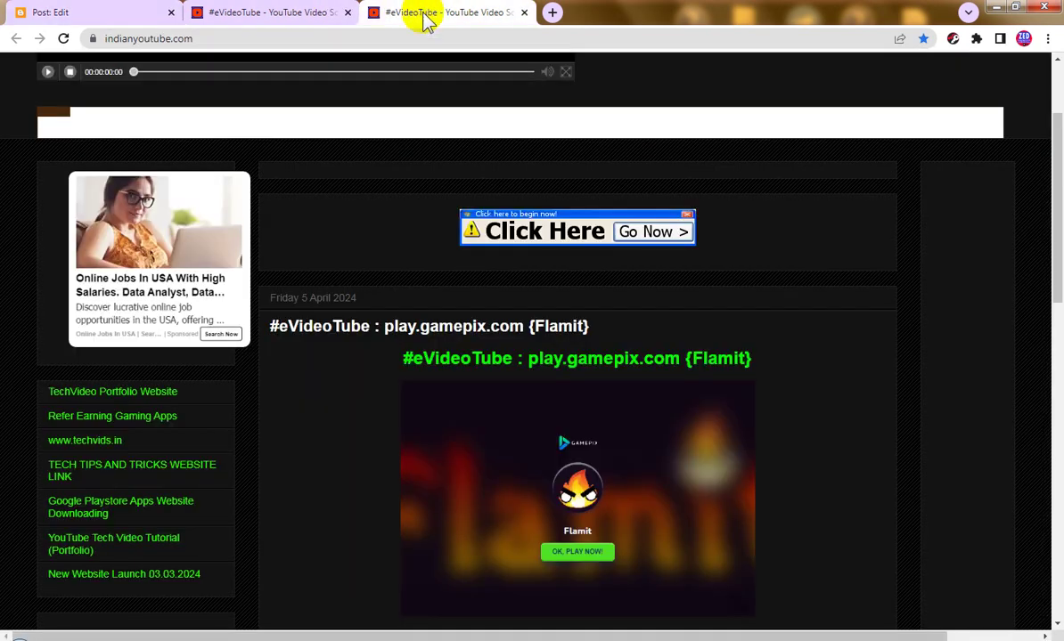
{"action": "left_click", "coordinate": [62, 37]}
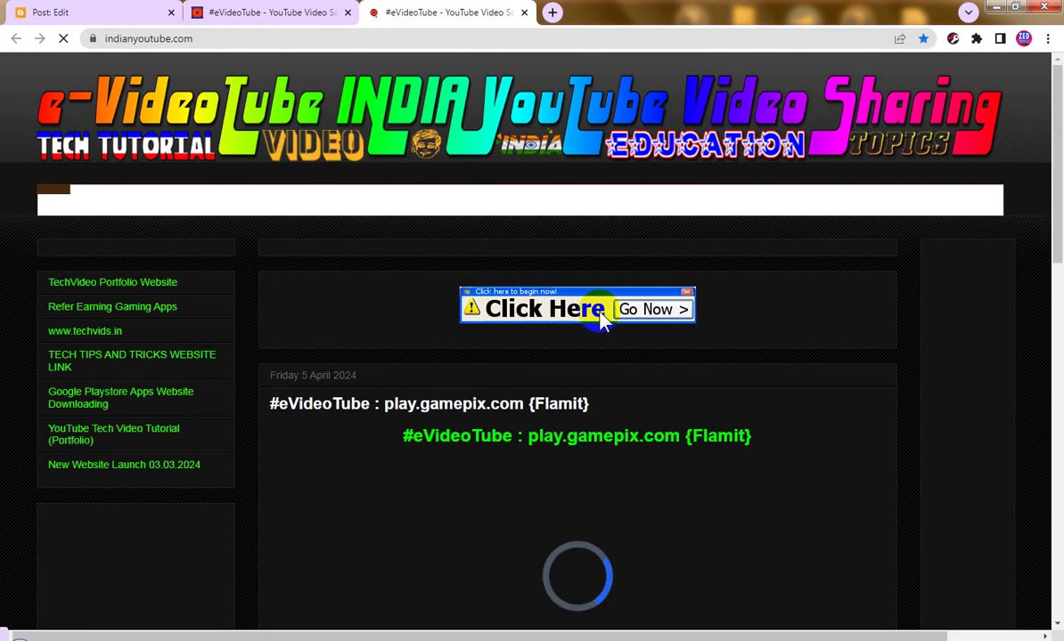
{"action": "scroll", "coordinate": [602, 321], "scroll_direction": "down", "scroll_amount": 3}
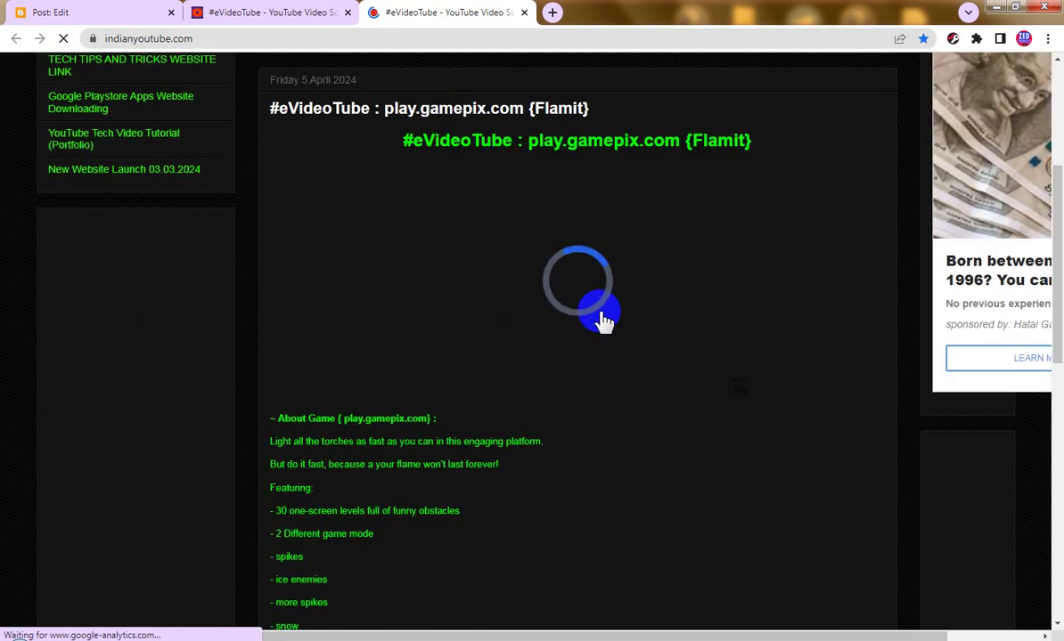
{"action": "scroll", "coordinate": [603, 321], "scroll_direction": "down", "scroll_amount": 5}
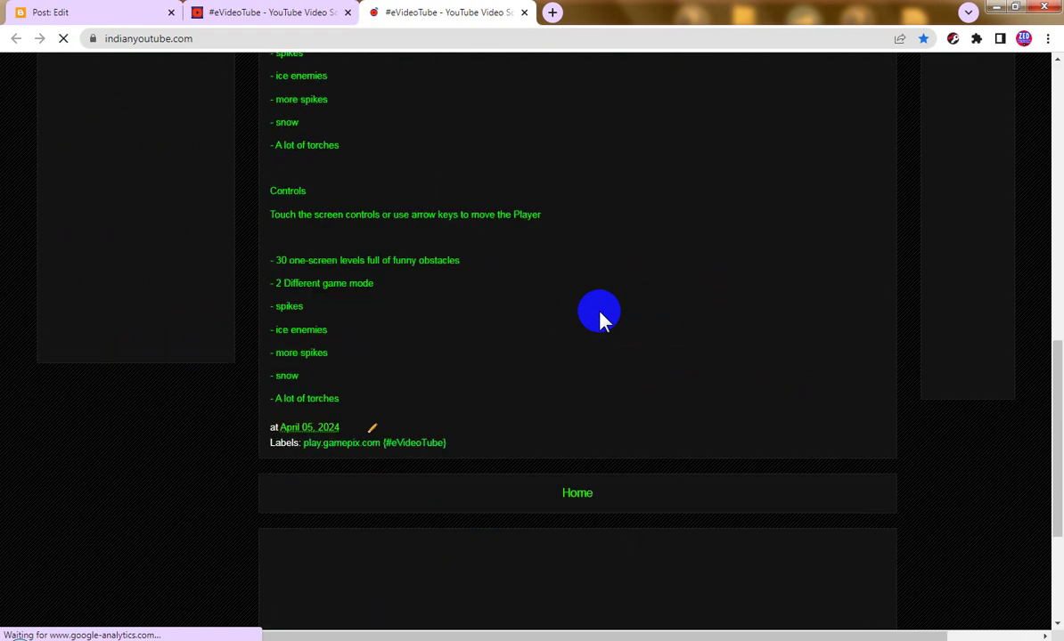
{"action": "scroll", "coordinate": [602, 321], "scroll_direction": "up", "scroll_amount": 8}
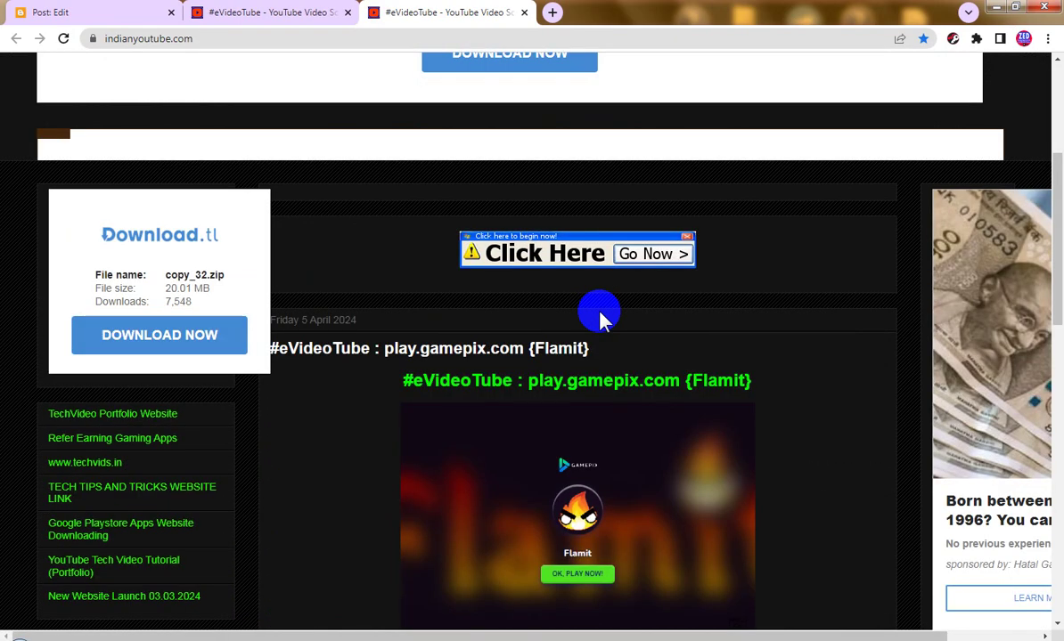
{"action": "scroll", "coordinate": [600, 318], "scroll_direction": "down", "scroll_amount": 3}
{"action": "scroll", "coordinate": [599, 318], "scroll_direction": "up", "scroll_amount": 2}
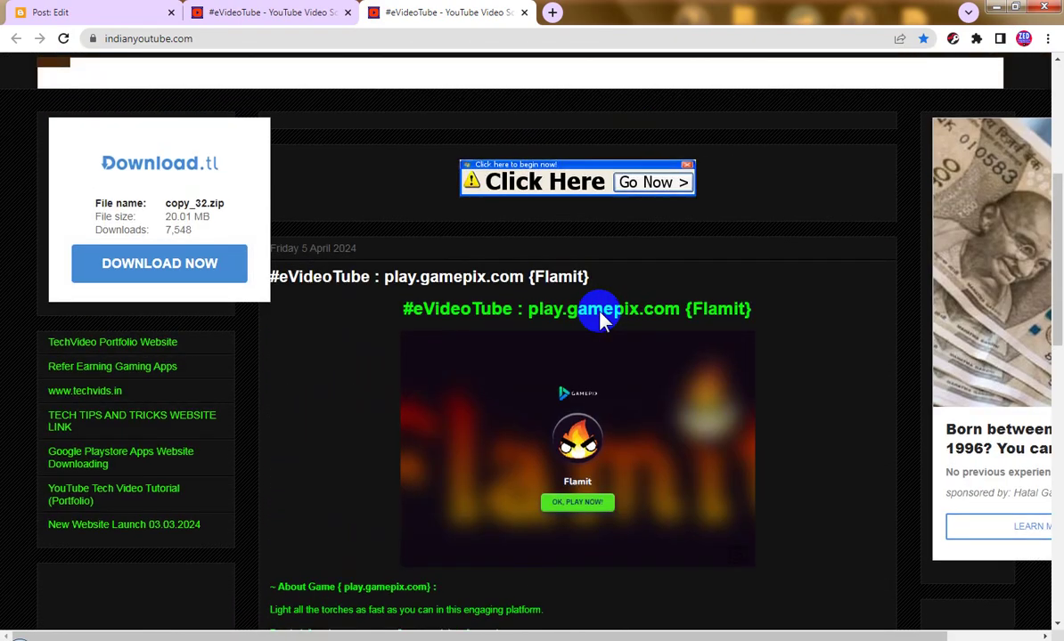
{"action": "scroll", "coordinate": [598, 314], "scroll_direction": "up", "scroll_amount": 4}
{"action": "scroll", "coordinate": [560, 401], "scroll_direction": "down", "scroll_amount": 2}
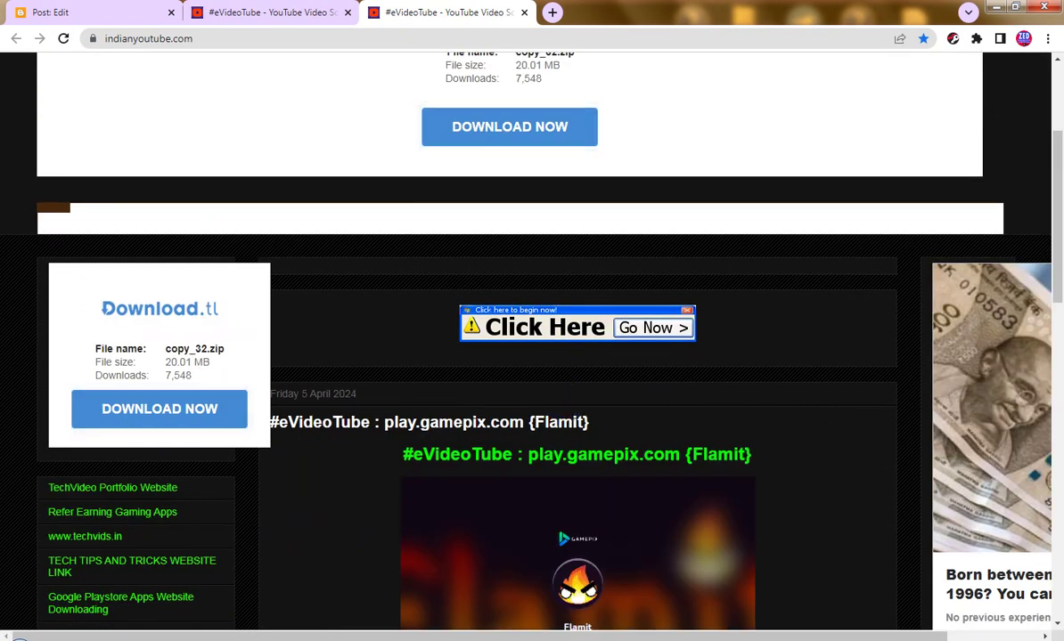
- In the untitled Notepad file, paste the original iframe ad code below the own publisher ID and replace the code's client publisher ID with it
{"action": "key", "text": "alt+Tab"}
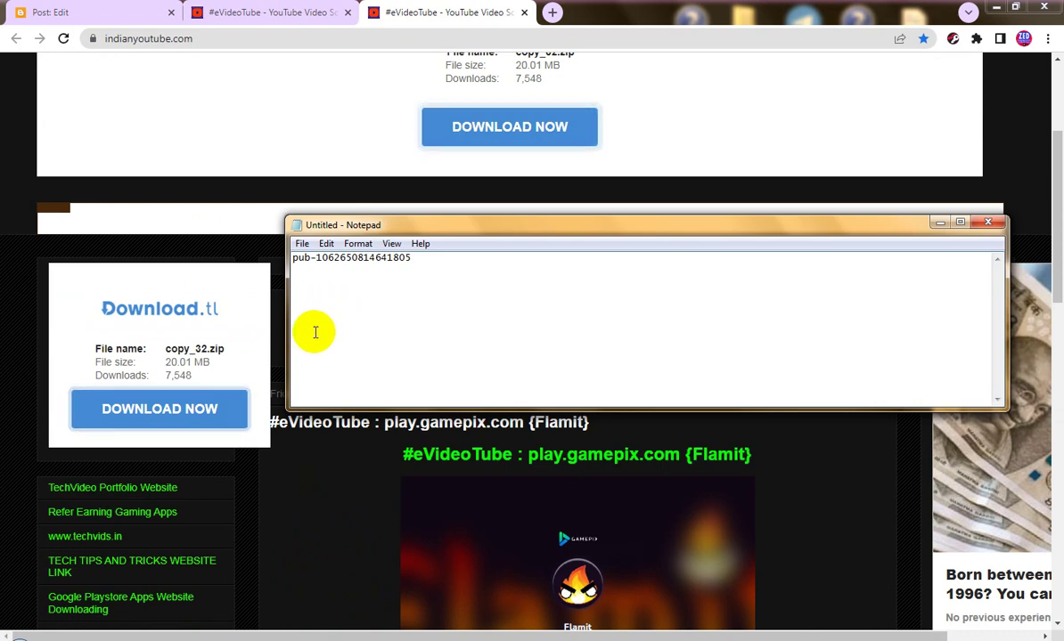
{"action": "key", "text": "ctrl+v"}
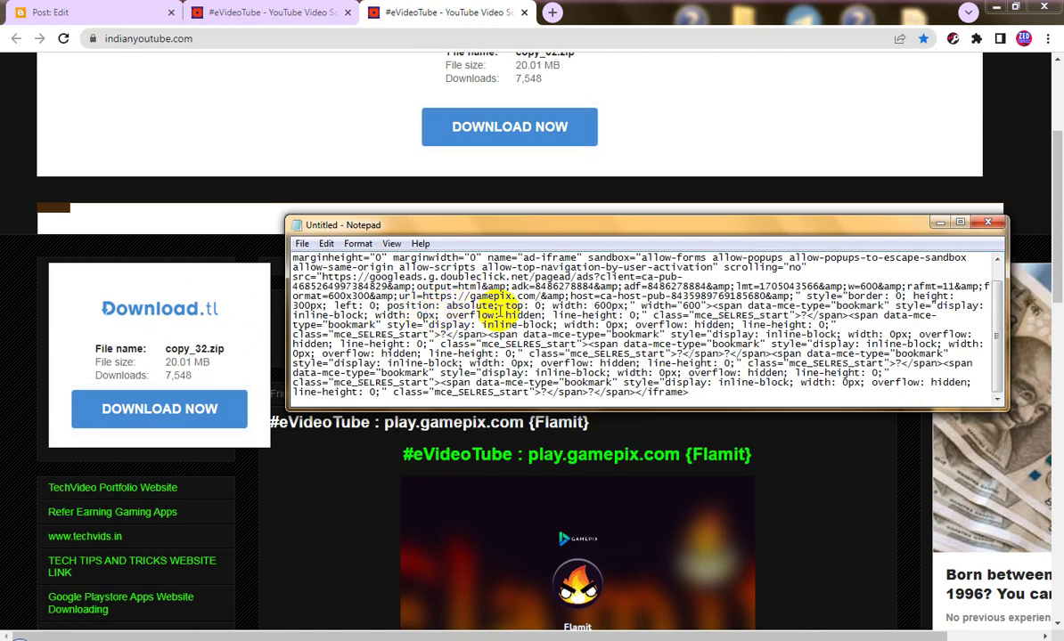
{"action": "scroll", "coordinate": [481, 302], "scroll_direction": "up", "scroll_amount": 1}
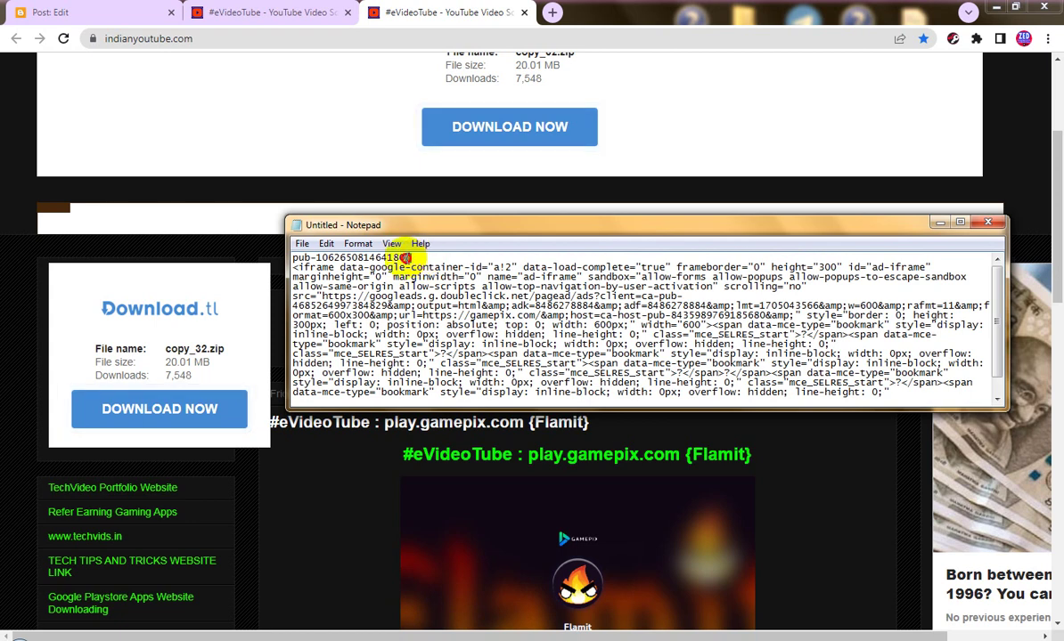
{"action": "left_click_drag", "start_coordinate": [406, 258], "coordinate": [221, 254]}
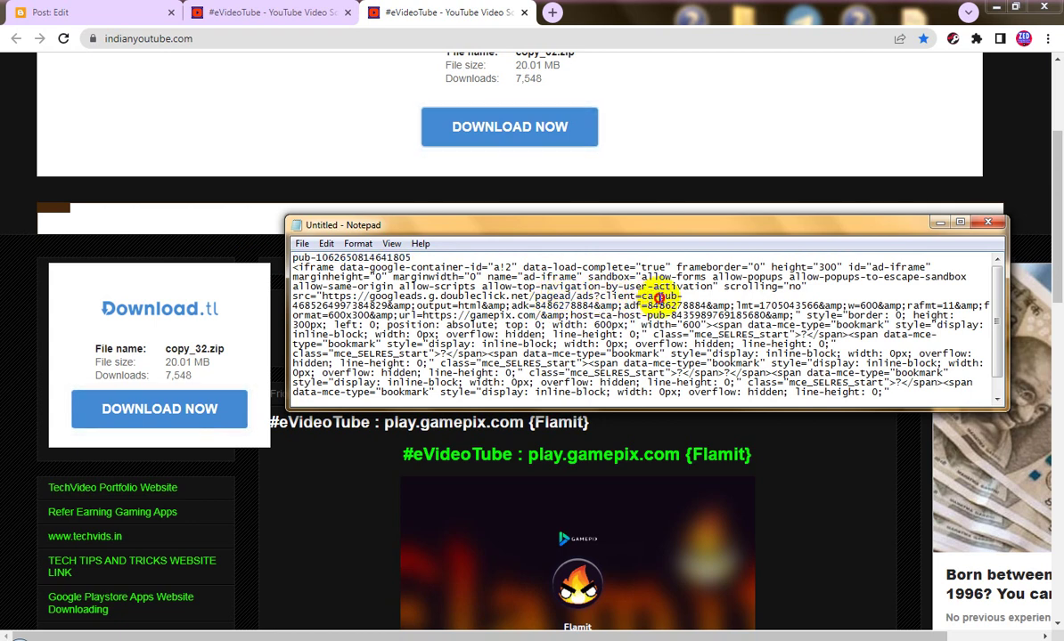
{"action": "left_click_drag", "start_coordinate": [657, 298], "coordinate": [434, 306]}
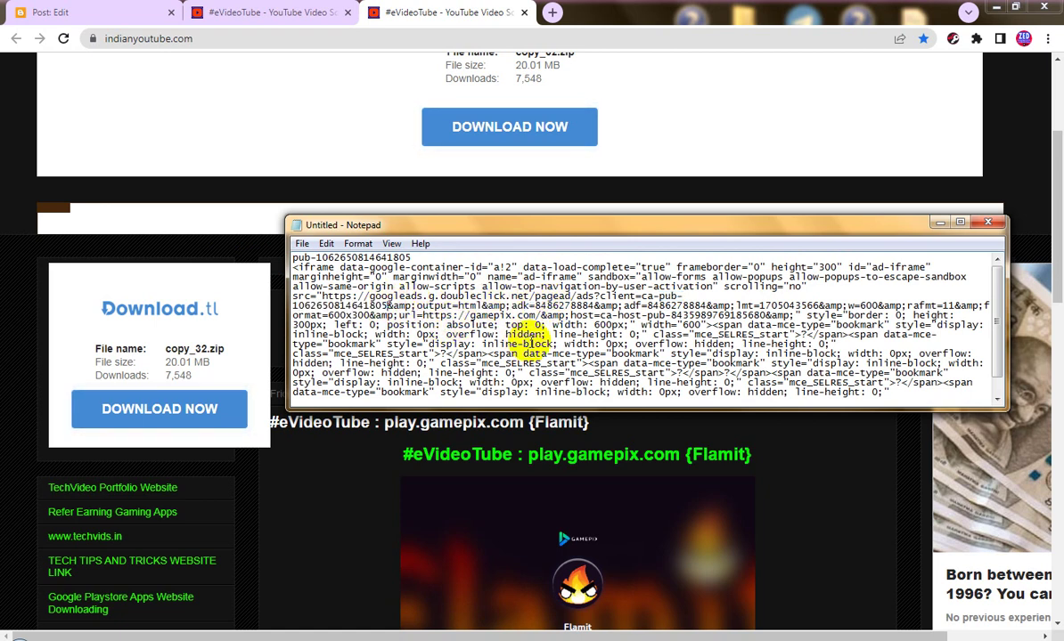
{"action": "key", "text": "ctrl+a"}
{"action": "right_click", "coordinate": [455, 303]}
{"action": "left_click", "coordinate": [380, 280]}
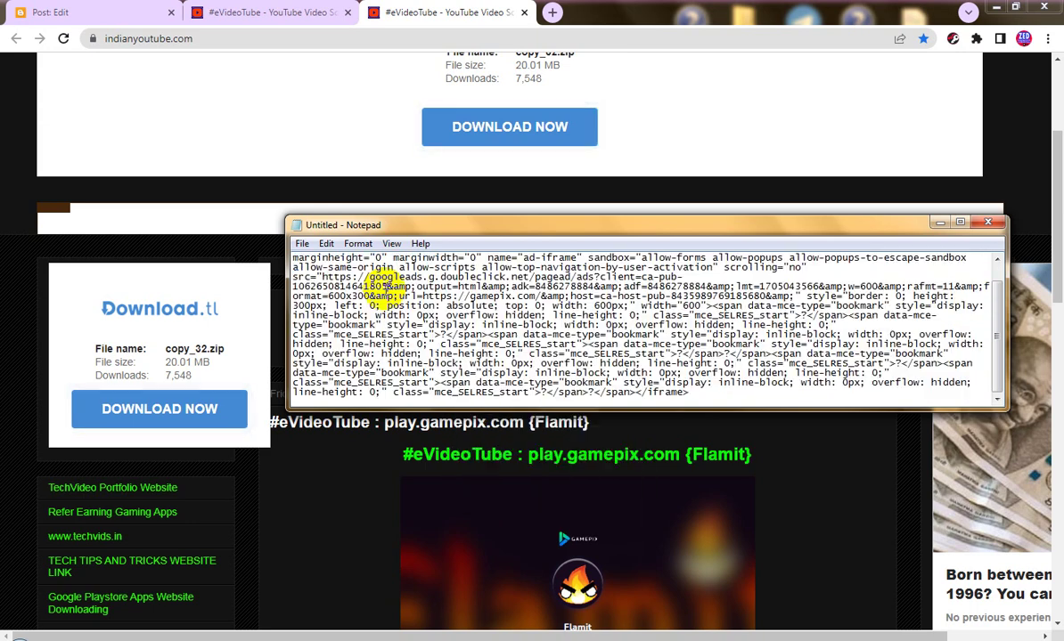
- Enlarge the Notepad window and copy the whole edited iframe ad code, leaving out the publisher ID line above it
{"action": "scroll", "coordinate": [453, 321], "scroll_direction": "up", "scroll_amount": 1}
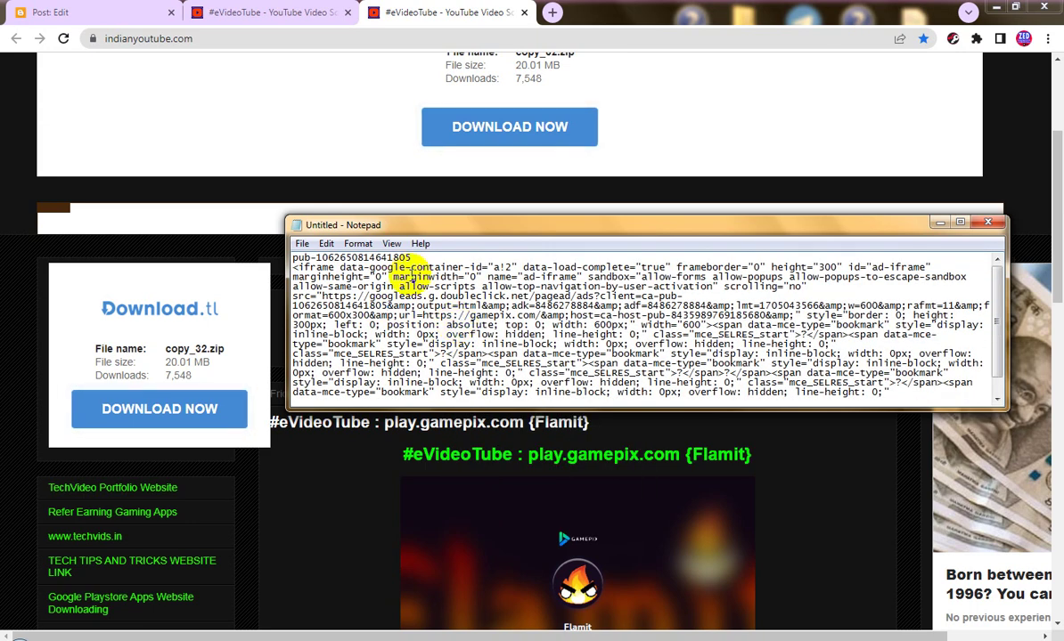
{"action": "left_click", "coordinate": [293, 263]}
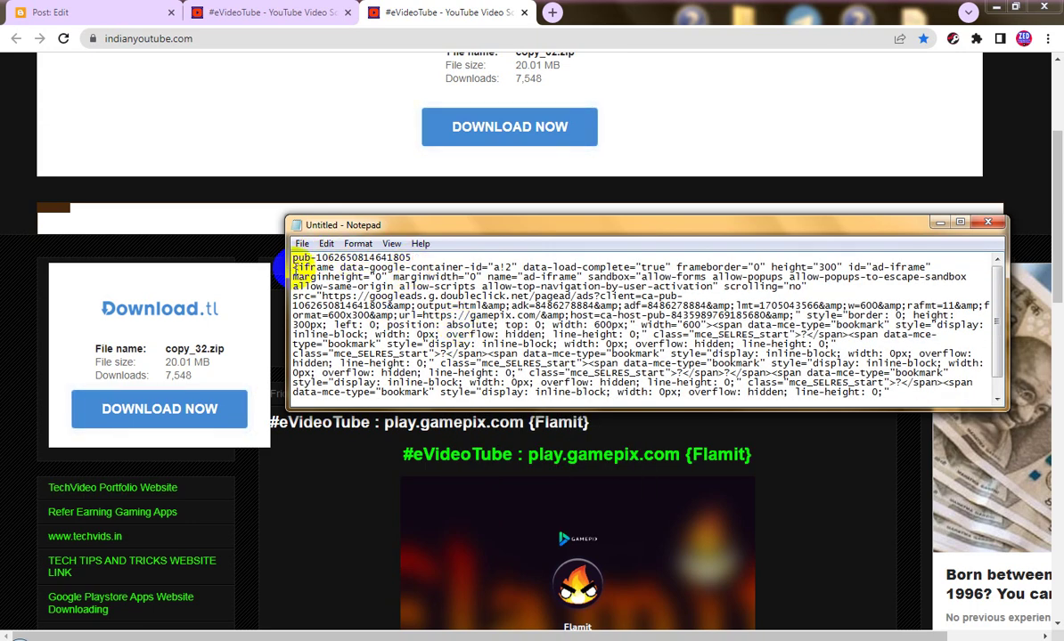
{"action": "left_click_drag", "start_coordinate": [415, 409], "coordinate": [415, 533]}
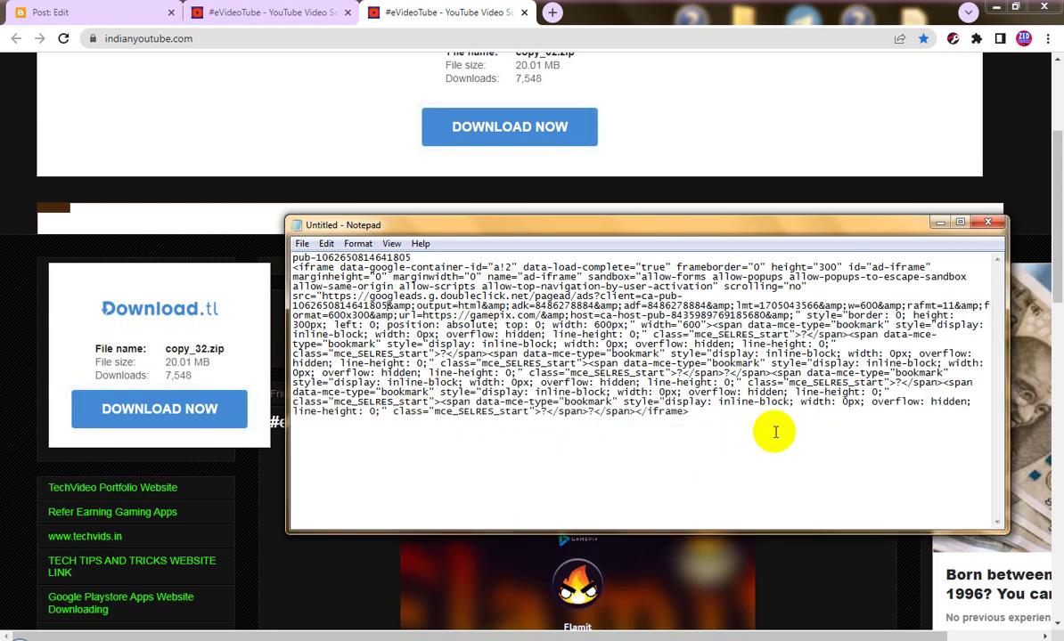
{"action": "left_click_drag", "start_coordinate": [691, 412], "coordinate": [279, 270]}
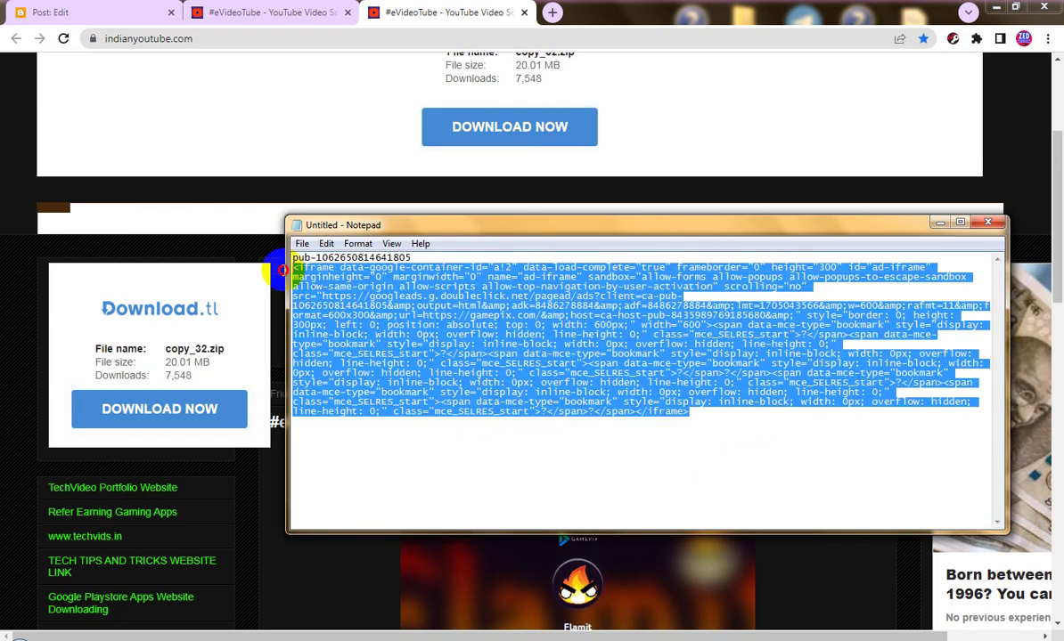
{"action": "right_click", "coordinate": [386, 304]}
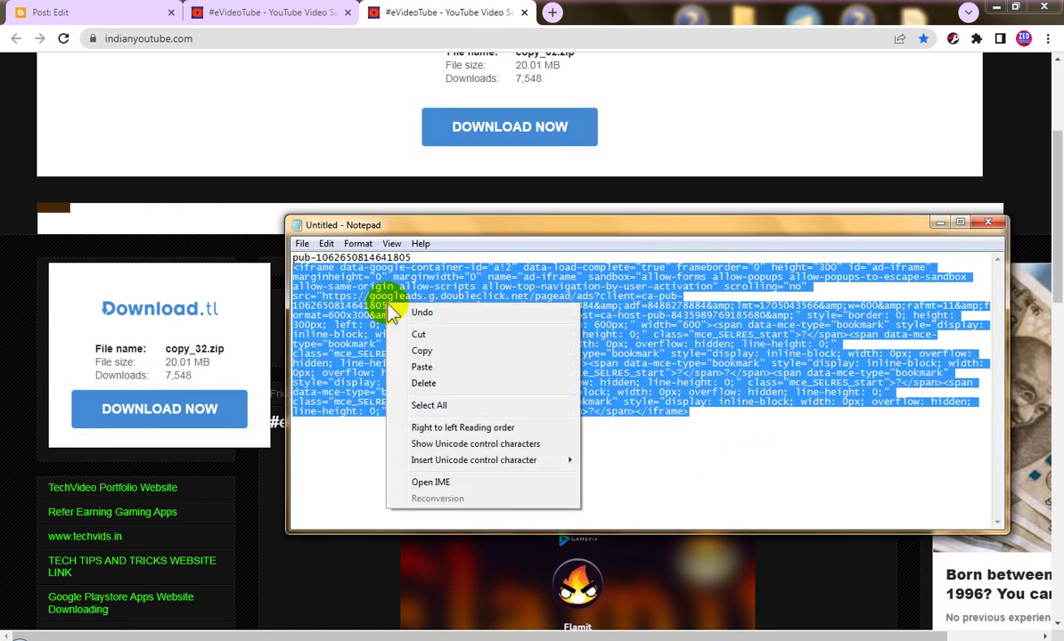
{"action": "left_click", "coordinate": [424, 353]}
- Replace the line-broken ad iframe in the Flamit post's HTML with the copied iframe code and update the post
{"action": "left_click", "coordinate": [36, 11]}
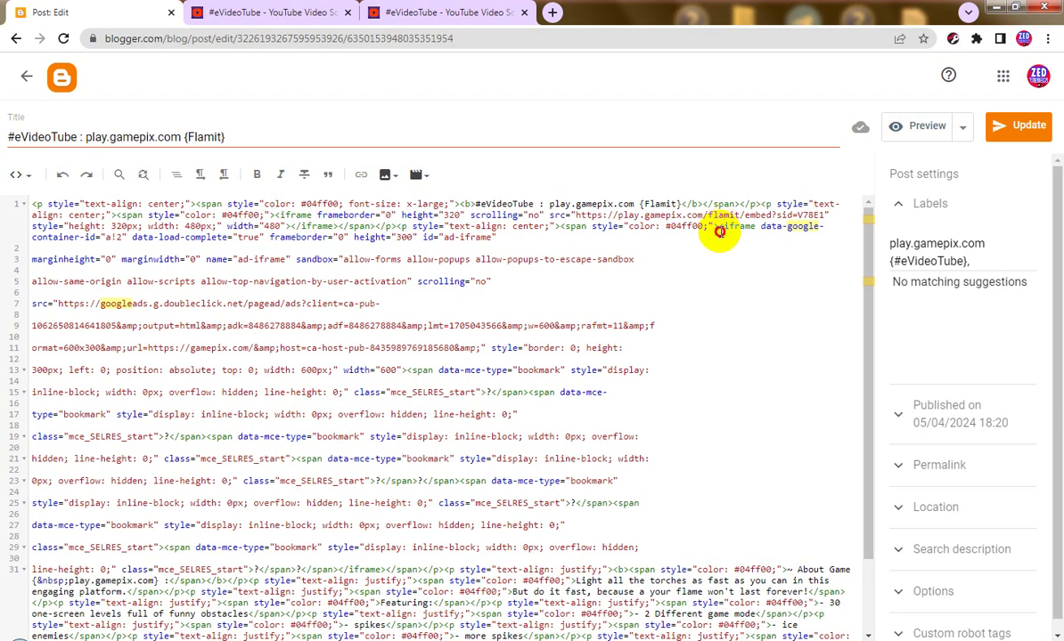
{"action": "left_click_drag", "start_coordinate": [719, 227], "coordinate": [384, 571]}
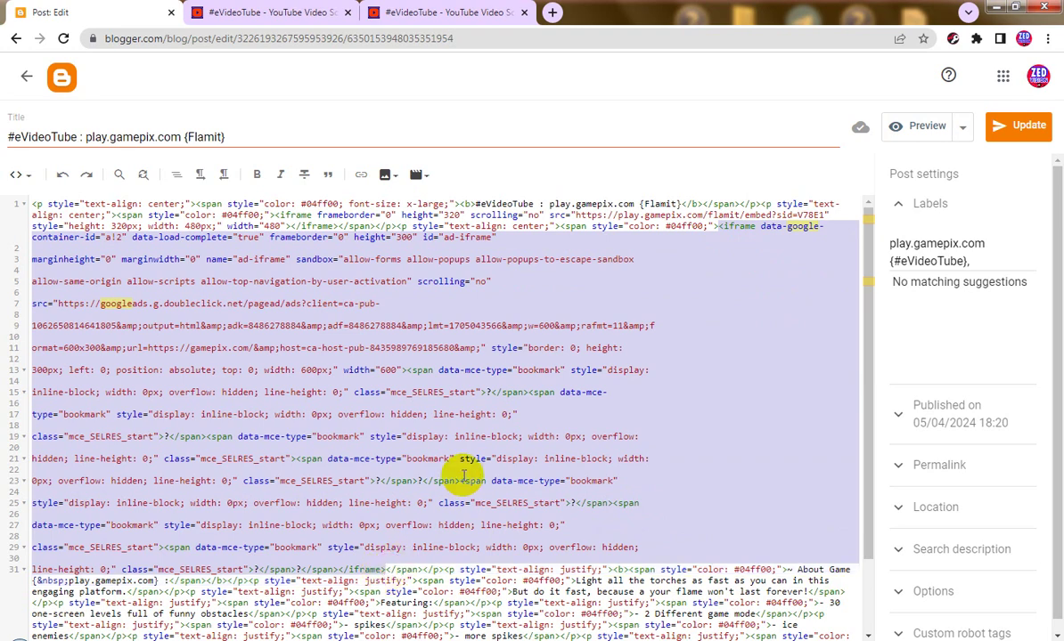
{"action": "key", "text": "ctrl+z"}
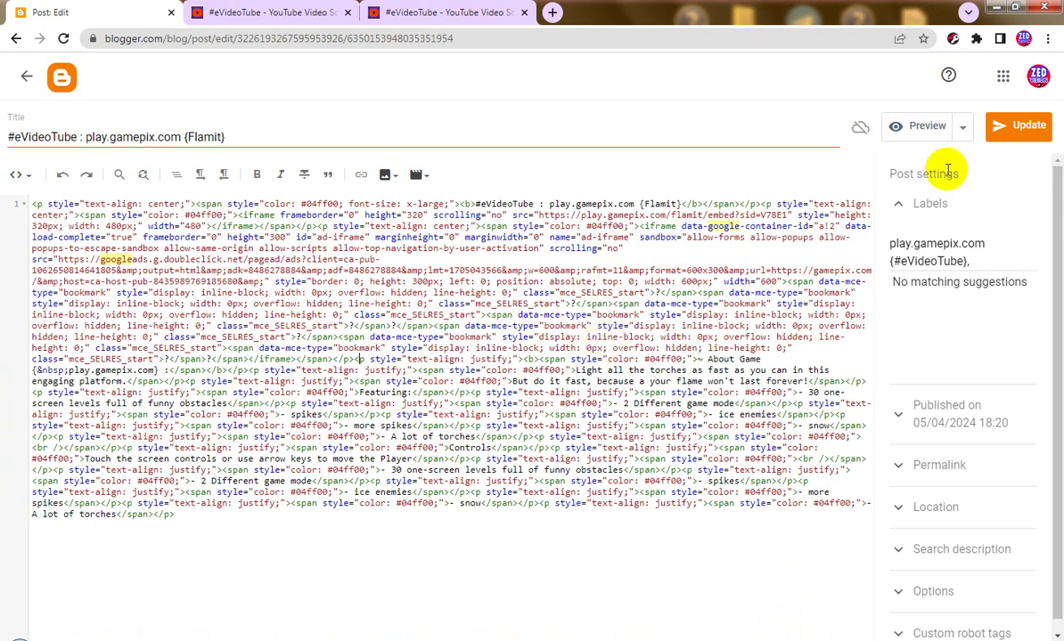
{"action": "left_click", "coordinate": [1021, 124]}
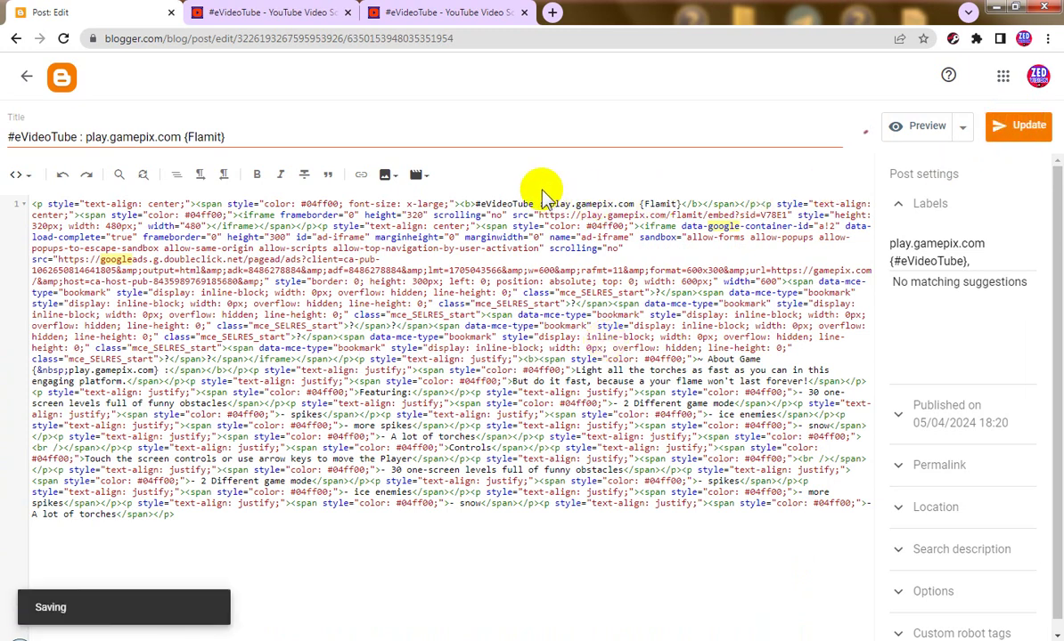
- In the blog's layout, replace the content of the Main section's first HTML/JavaScript gadget with the copied iframe code, then save the gadget and layout
{"action": "left_click", "coordinate": [28, 78]}
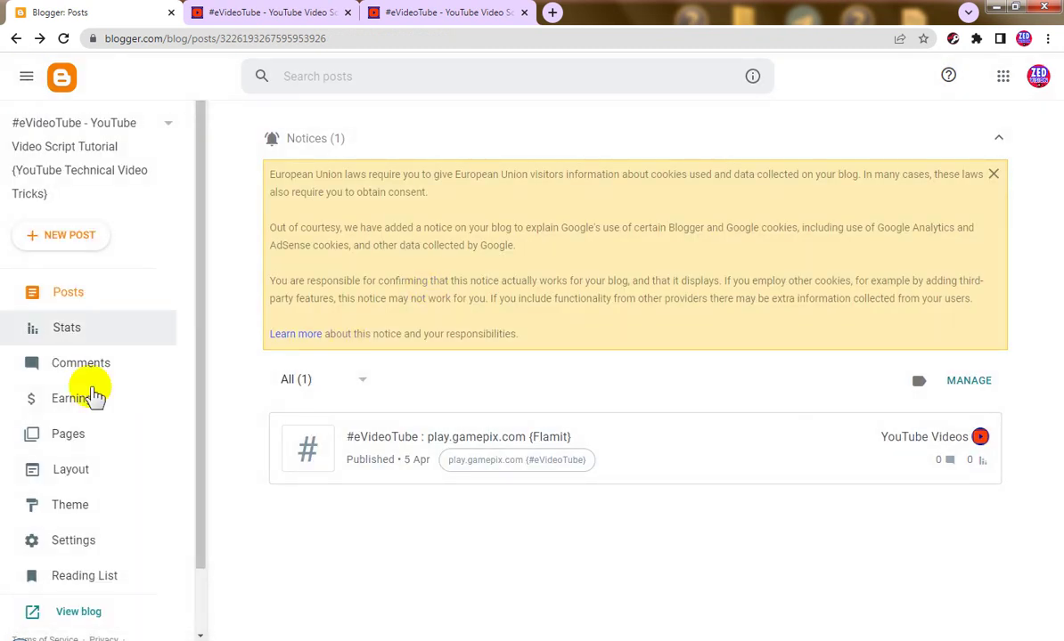
{"action": "left_click", "coordinate": [75, 470]}
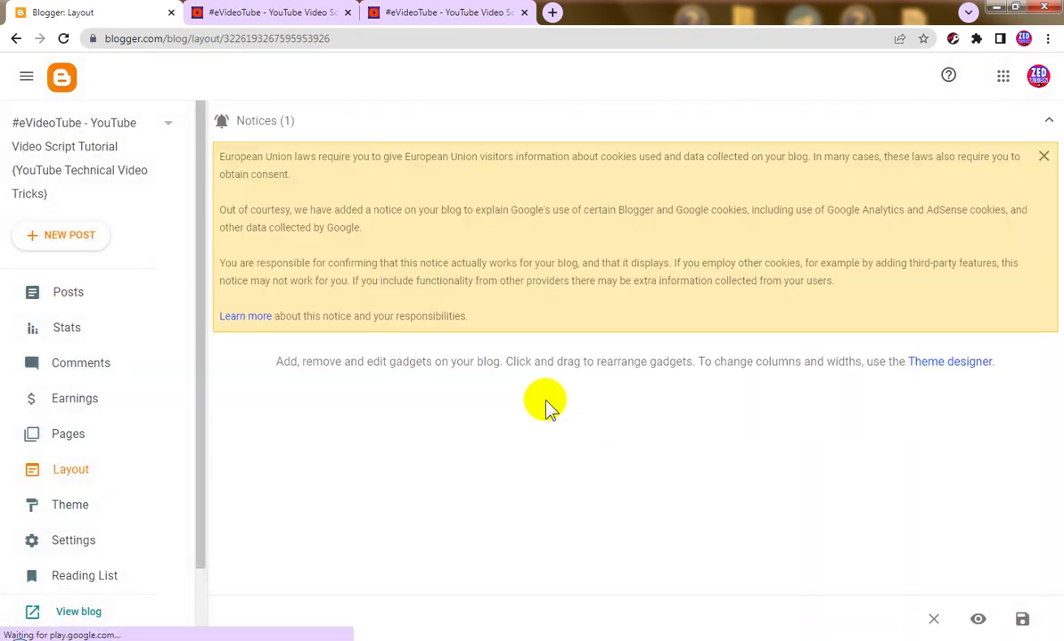
{"action": "scroll", "coordinate": [748, 441], "scroll_direction": "down", "scroll_amount": 5}
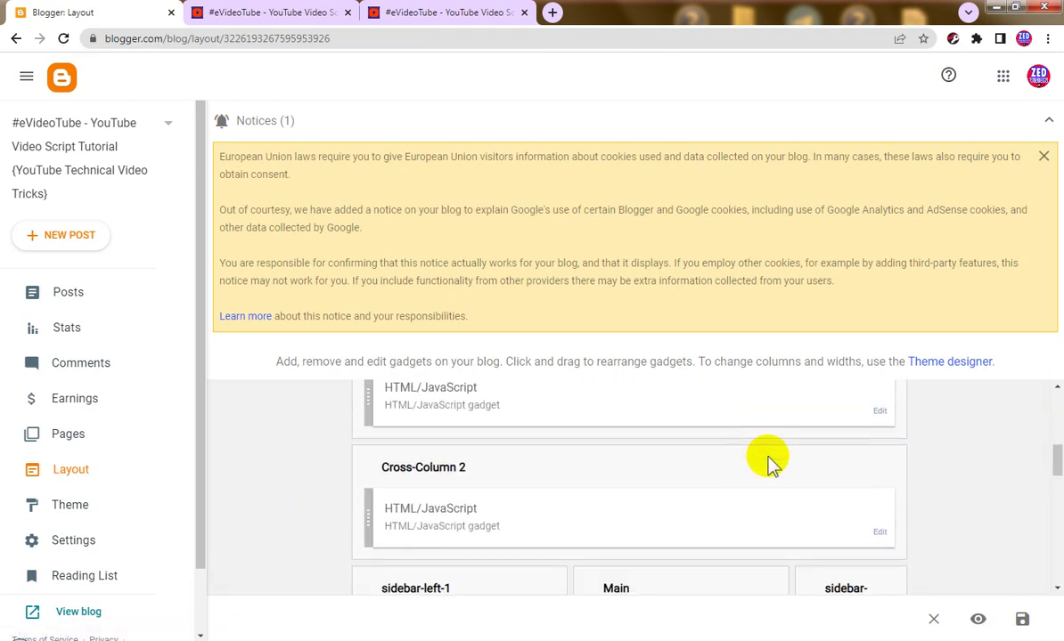
{"action": "scroll", "coordinate": [769, 461], "scroll_direction": "down", "scroll_amount": 2}
{"action": "left_click", "coordinate": [762, 508]}
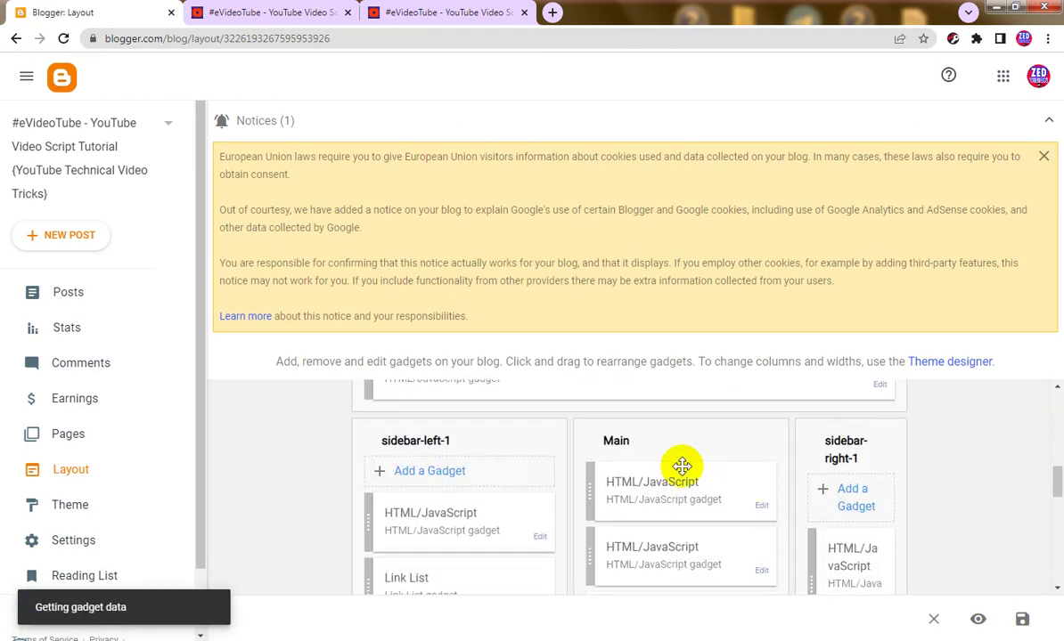
{"action": "left_click", "coordinate": [499, 321]}
{"action": "key", "text": "ctrl+a"}
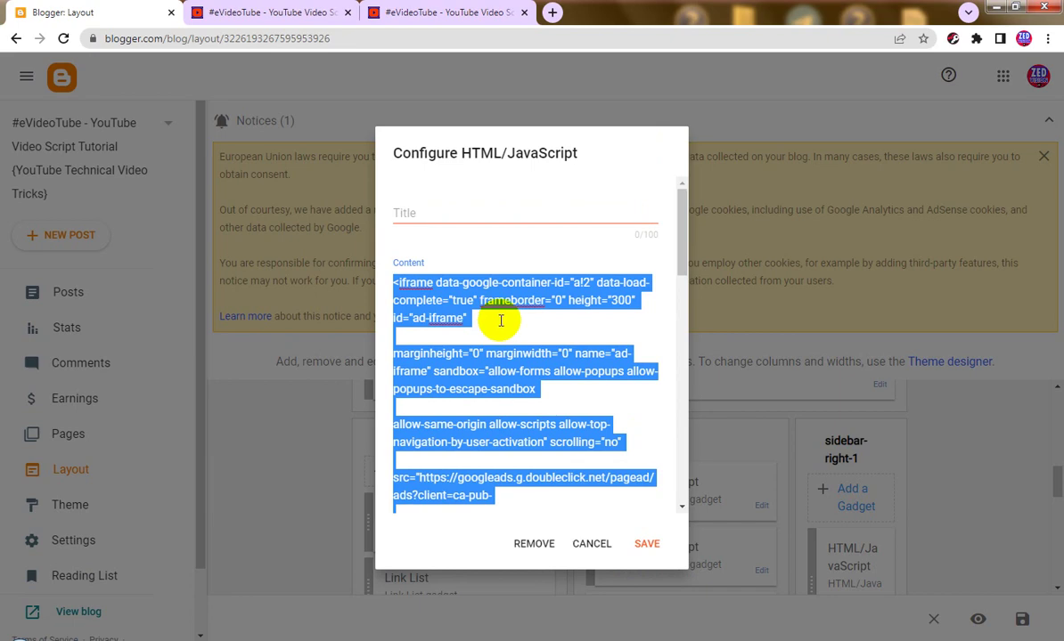
{"action": "key", "text": "ctrl+v"}
{"action": "left_click", "coordinate": [648, 542]}
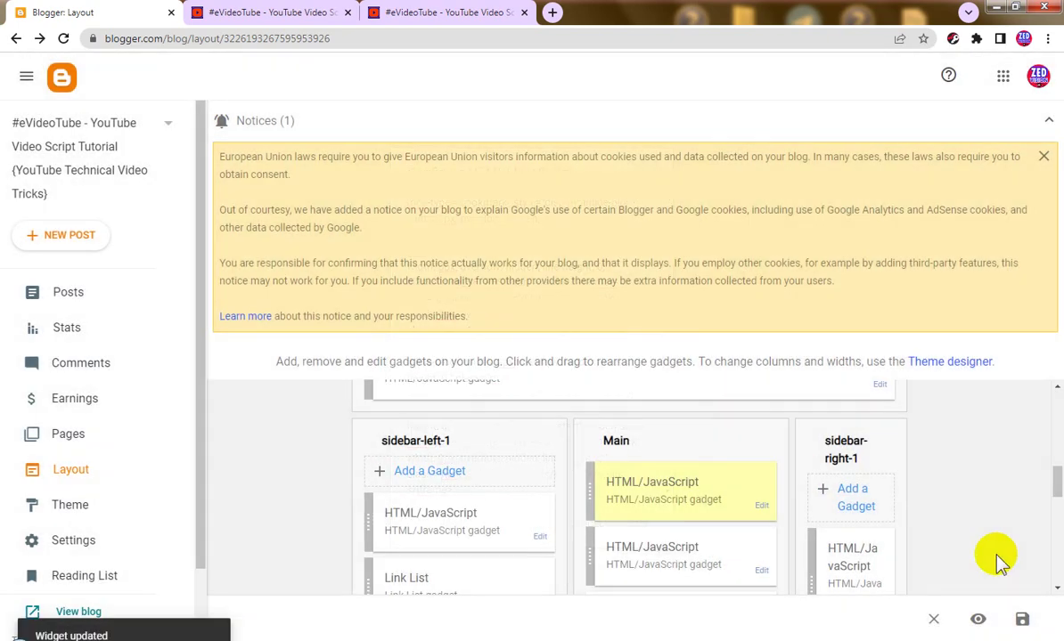
{"action": "left_click", "coordinate": [1024, 621]}
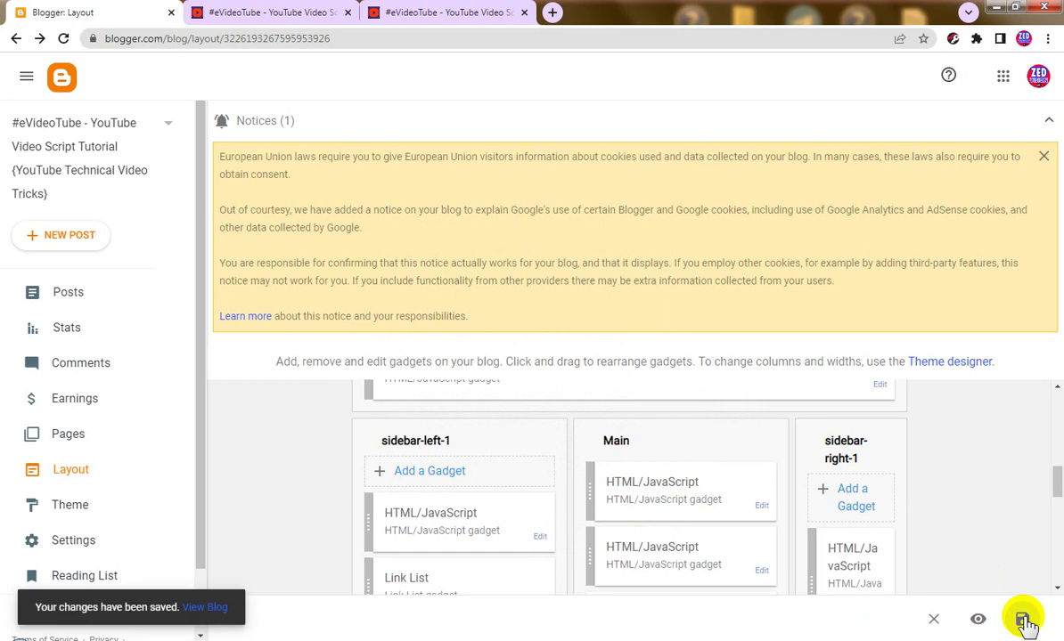
- Reload the indianyoutube.com home page and check above and below the Flamit game for the iframe ad
{"action": "left_click", "coordinate": [426, 10]}
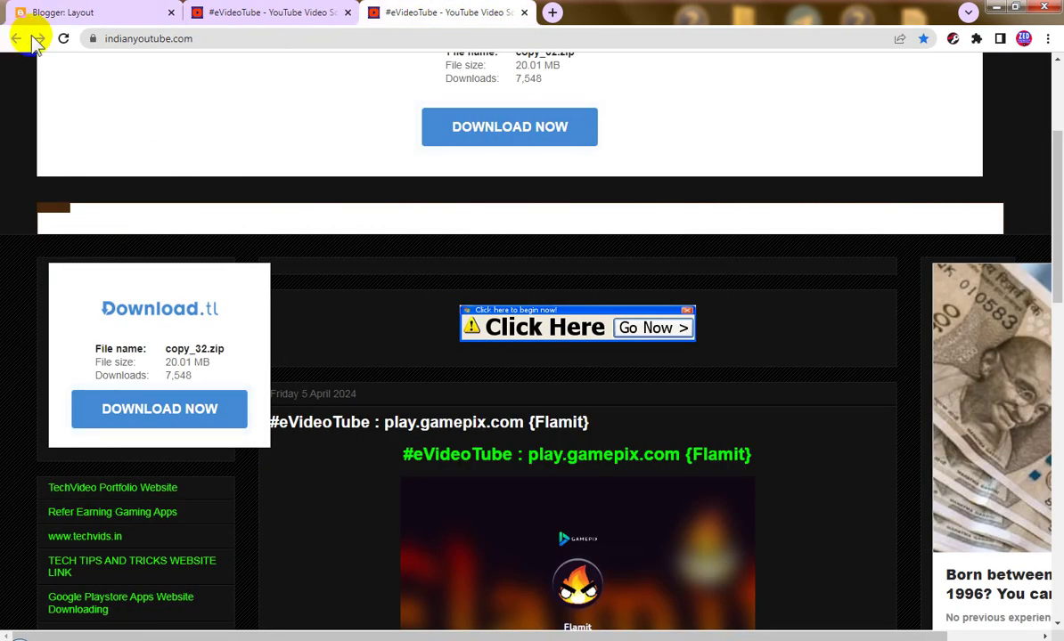
{"action": "left_click", "coordinate": [63, 38]}
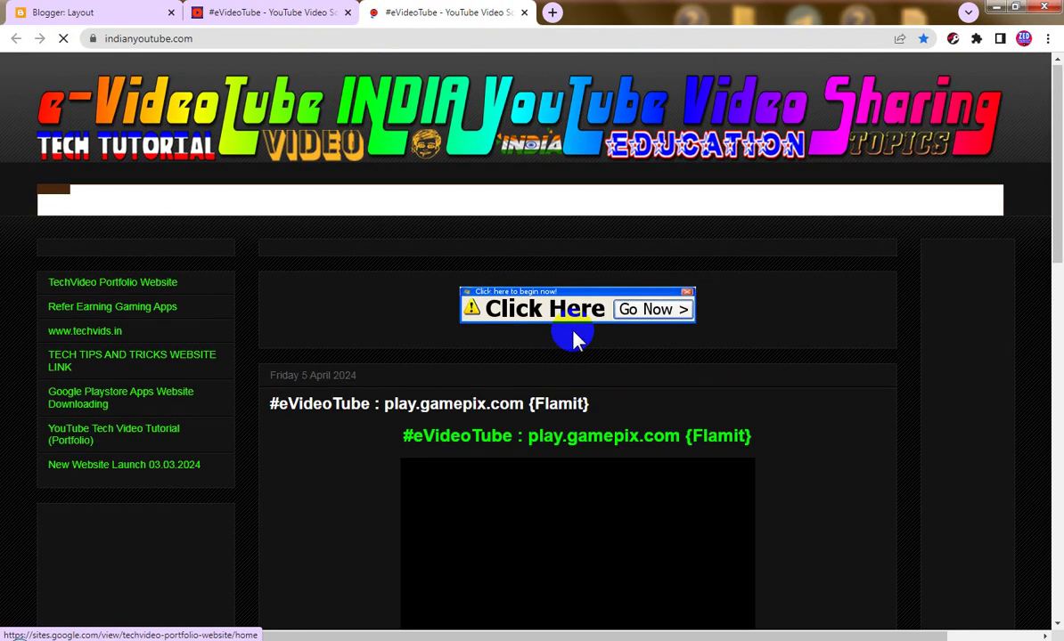
{"action": "scroll", "coordinate": [580, 337], "scroll_direction": "down", "scroll_amount": 7}
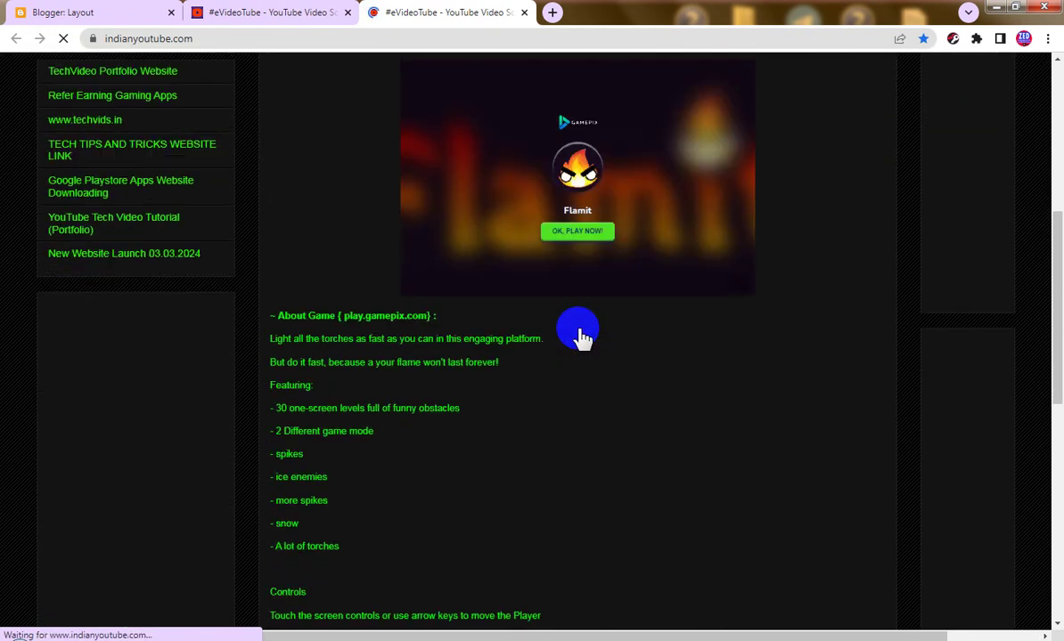
{"action": "scroll", "coordinate": [579, 337], "scroll_direction": "up", "scroll_amount": 8}
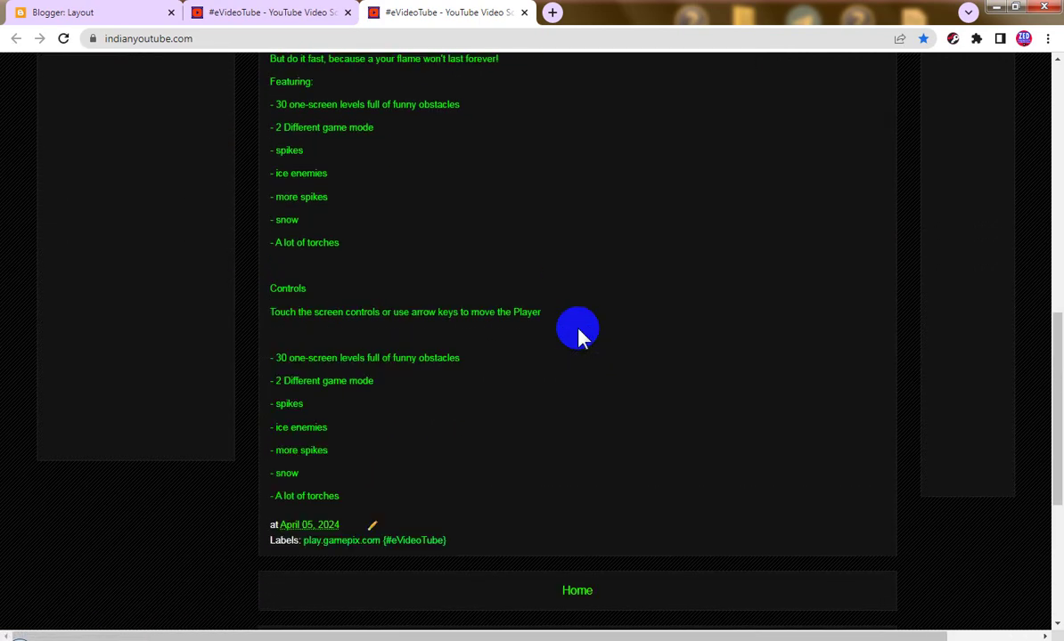
{"action": "scroll", "coordinate": [579, 337], "scroll_direction": "up", "scroll_amount": 3}
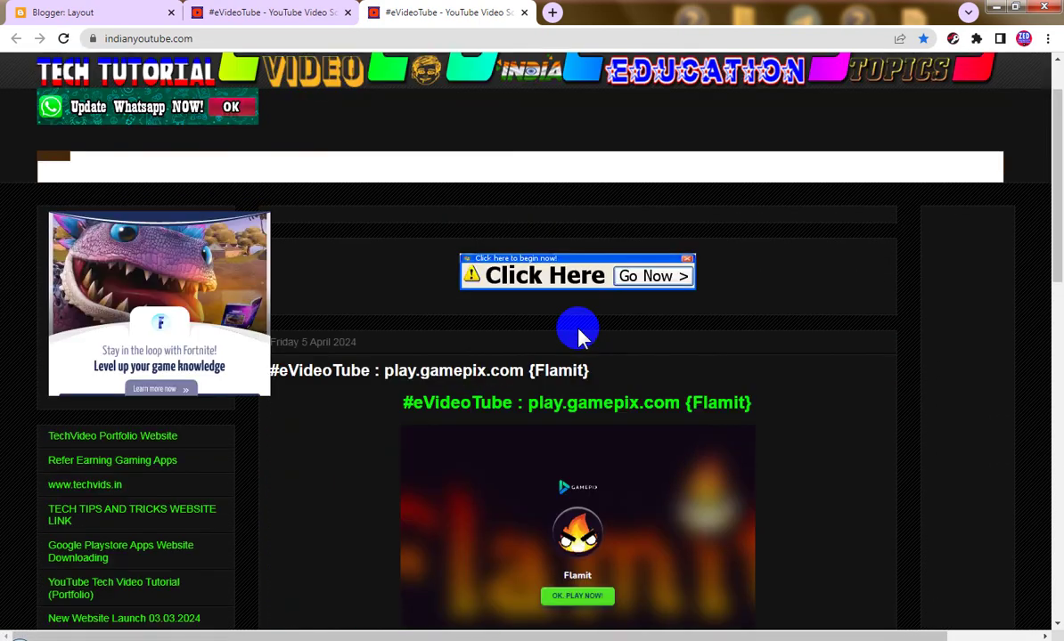
- Open the Flamit post's own page from the home page and look through it for the iframe ad
{"action": "left_click", "coordinate": [412, 376]}
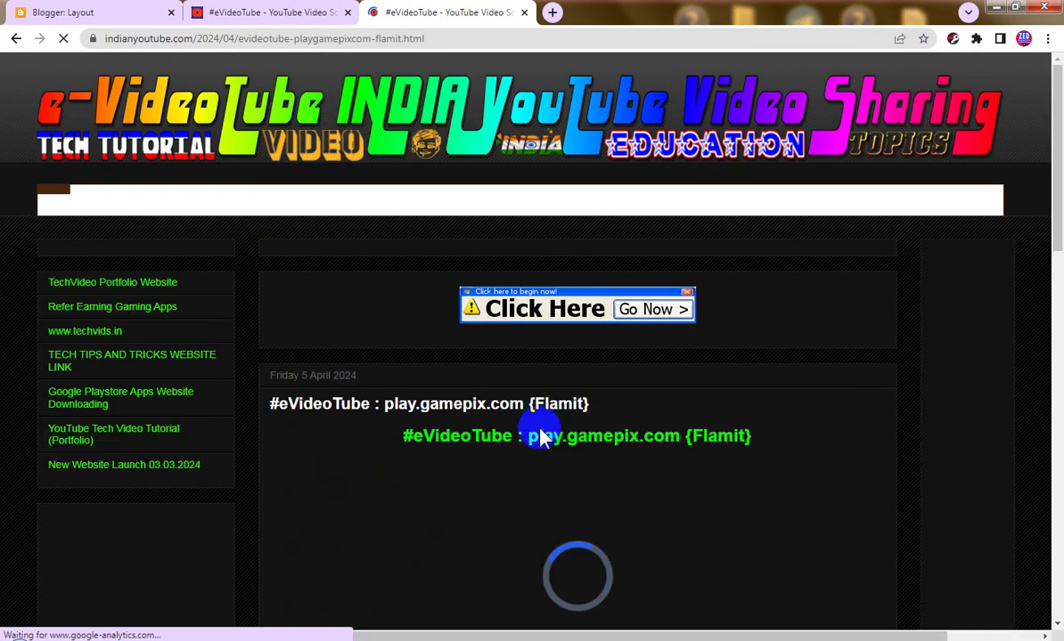
{"action": "scroll", "coordinate": [541, 432], "scroll_direction": "down", "scroll_amount": 2}
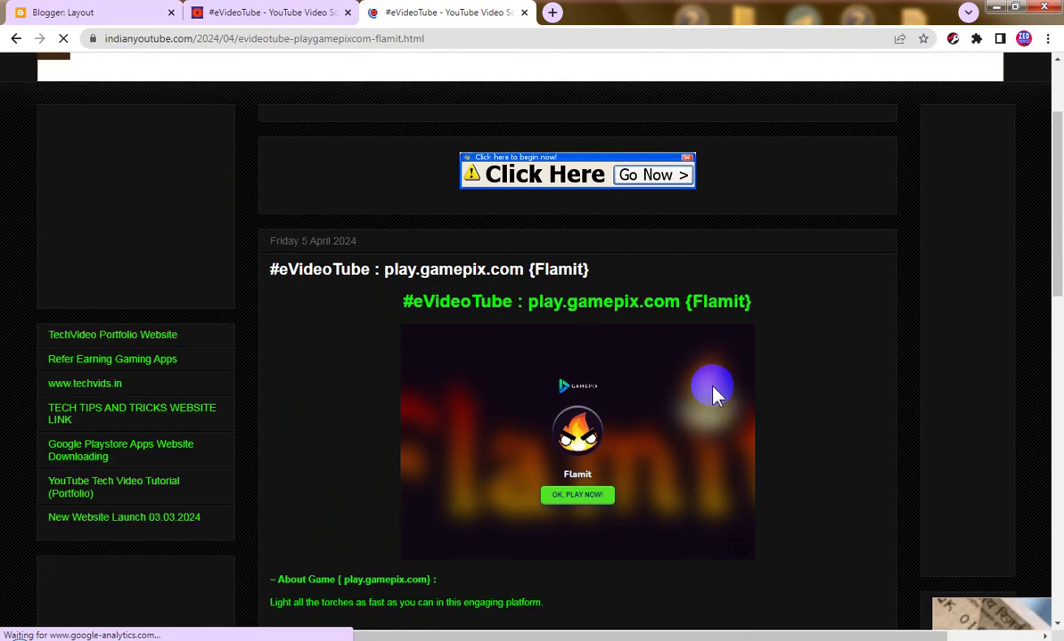
{"action": "scroll", "coordinate": [713, 390], "scroll_direction": "down", "scroll_amount": 3}
{"action": "scroll", "coordinate": [712, 390], "scroll_direction": "down", "scroll_amount": 9}
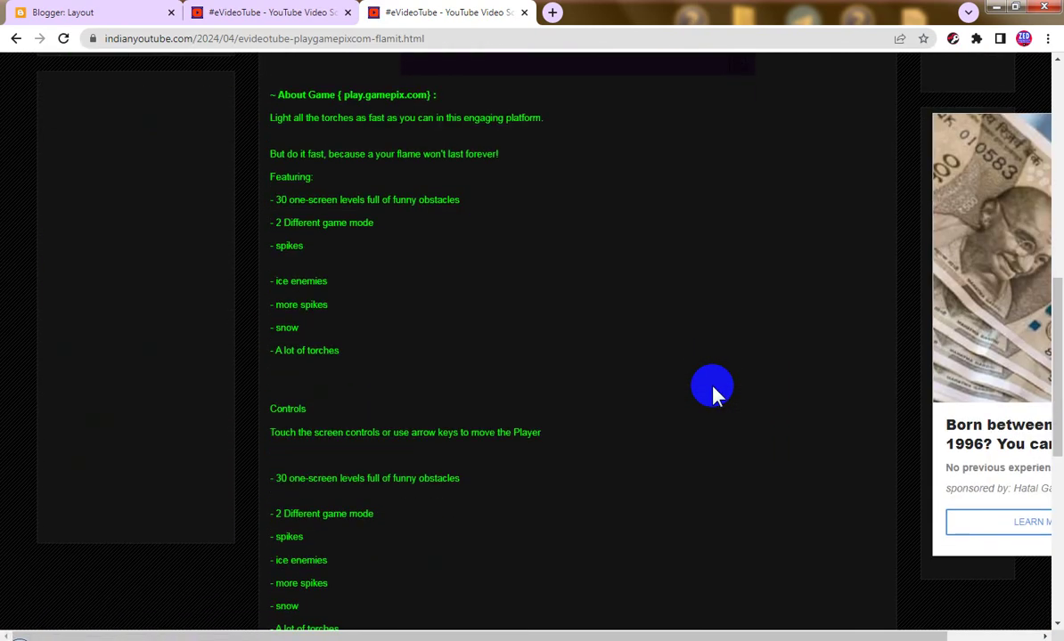
{"action": "scroll", "coordinate": [713, 391], "scroll_direction": "up", "scroll_amount": 10}
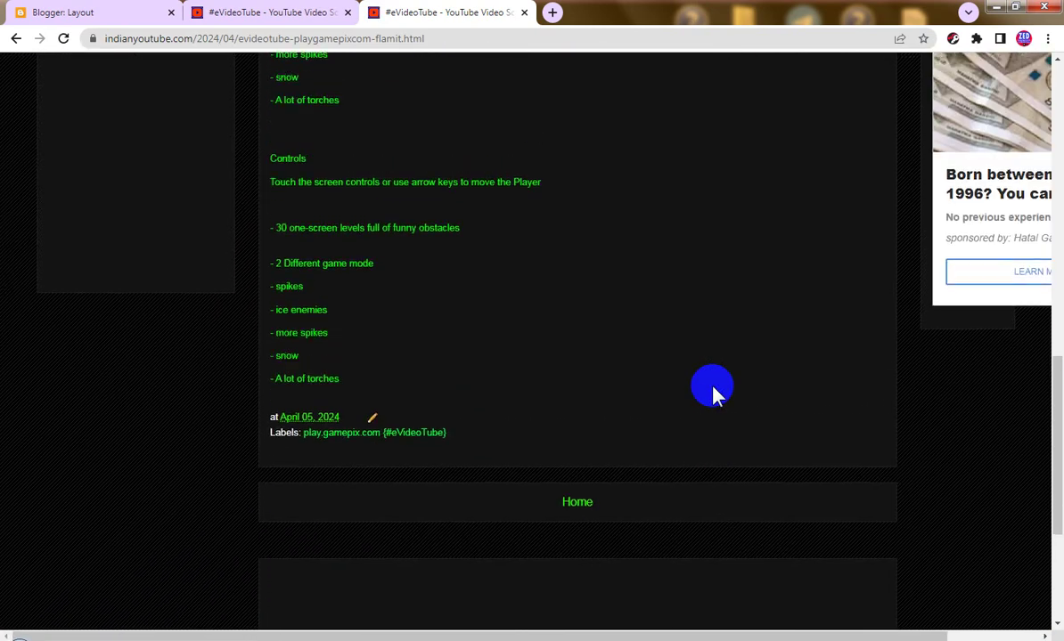
{"action": "scroll", "coordinate": [713, 390], "scroll_direction": "up", "scroll_amount": 2}
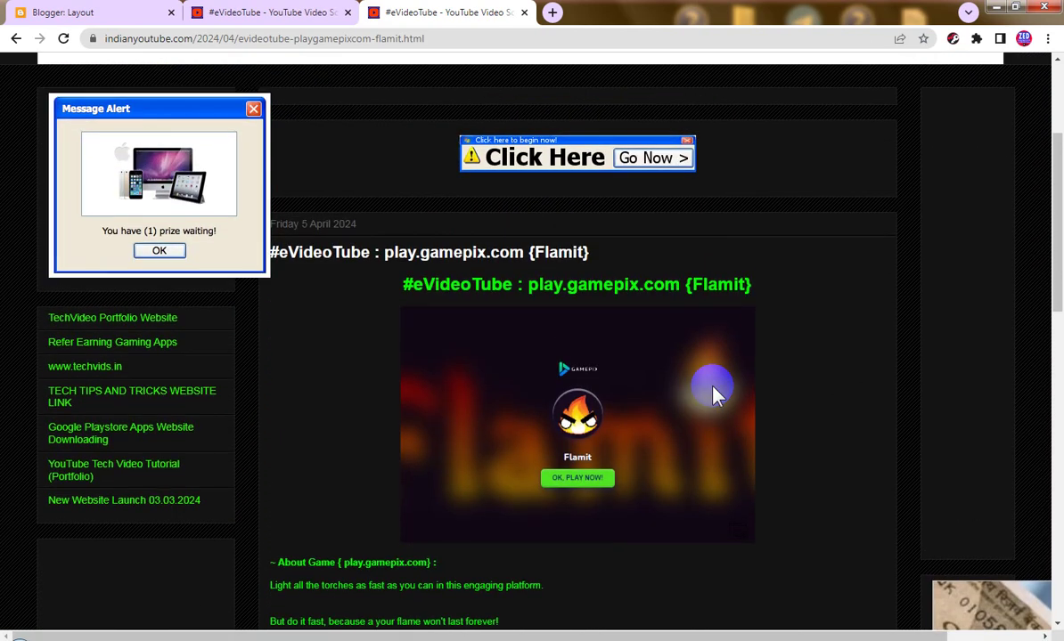
{"action": "scroll", "coordinate": [713, 390], "scroll_direction": "up", "scroll_amount": 2}
{"action": "scroll", "coordinate": [713, 389], "scroll_direction": "up", "scroll_amount": 1}
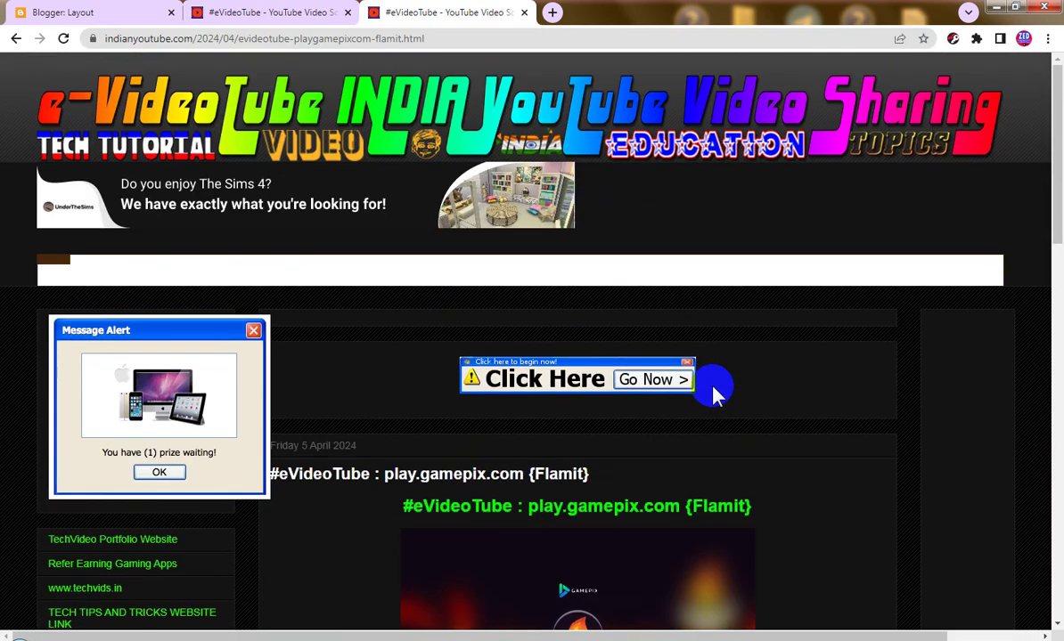
- Reload the Flamit post page already open in the other blog tab and look through it for the ad
{"action": "left_click", "coordinate": [281, 11]}
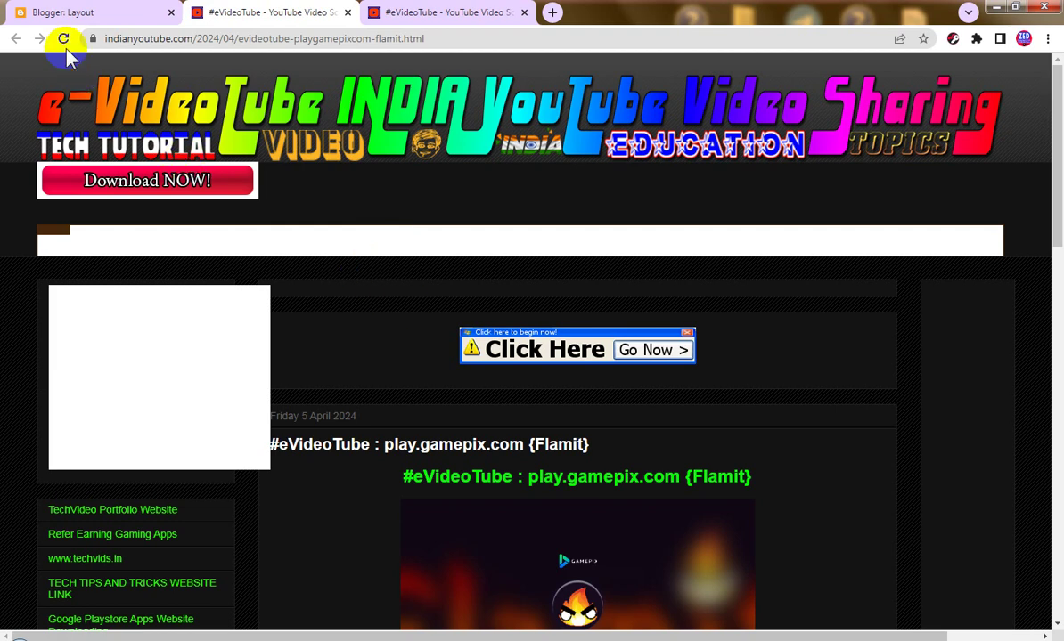
{"action": "left_click", "coordinate": [64, 42]}
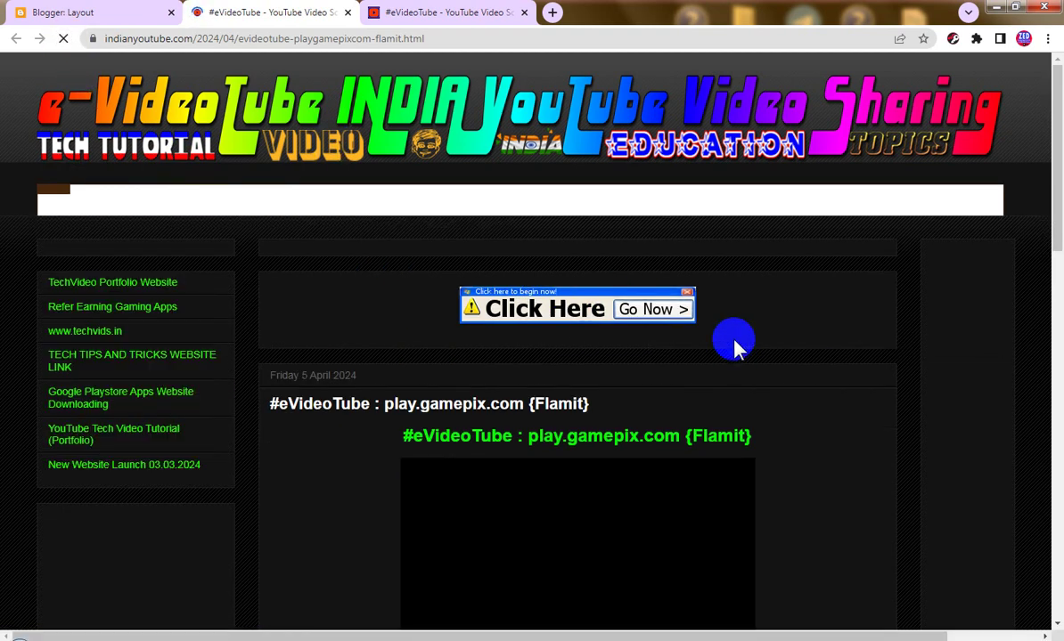
{"action": "scroll", "coordinate": [702, 393], "scroll_direction": "down", "scroll_amount": 5}
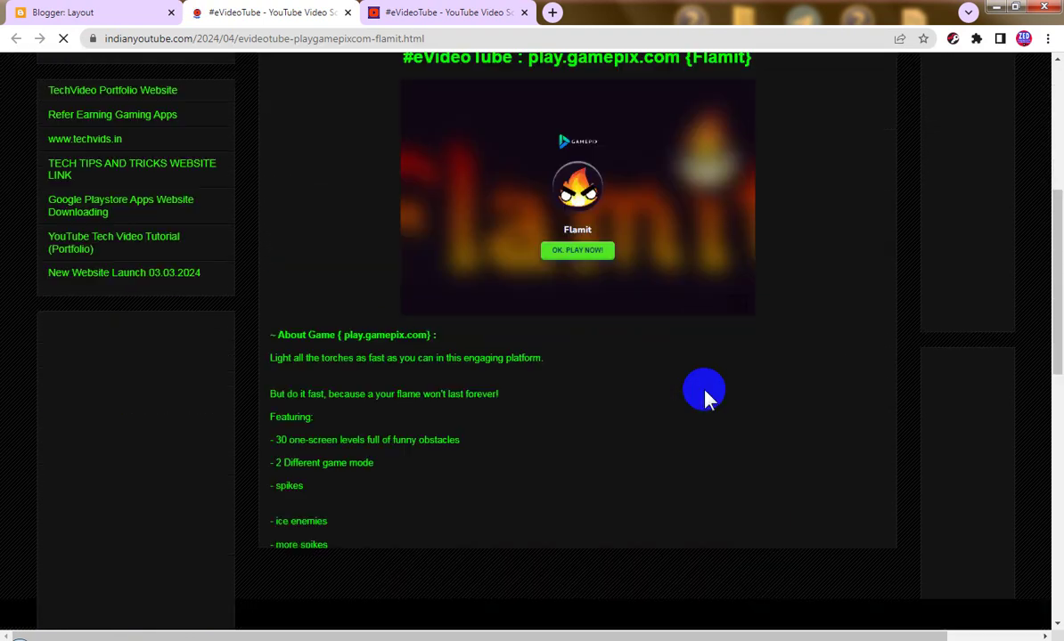
{"action": "scroll", "coordinate": [704, 393], "scroll_direction": "down", "scroll_amount": 7}
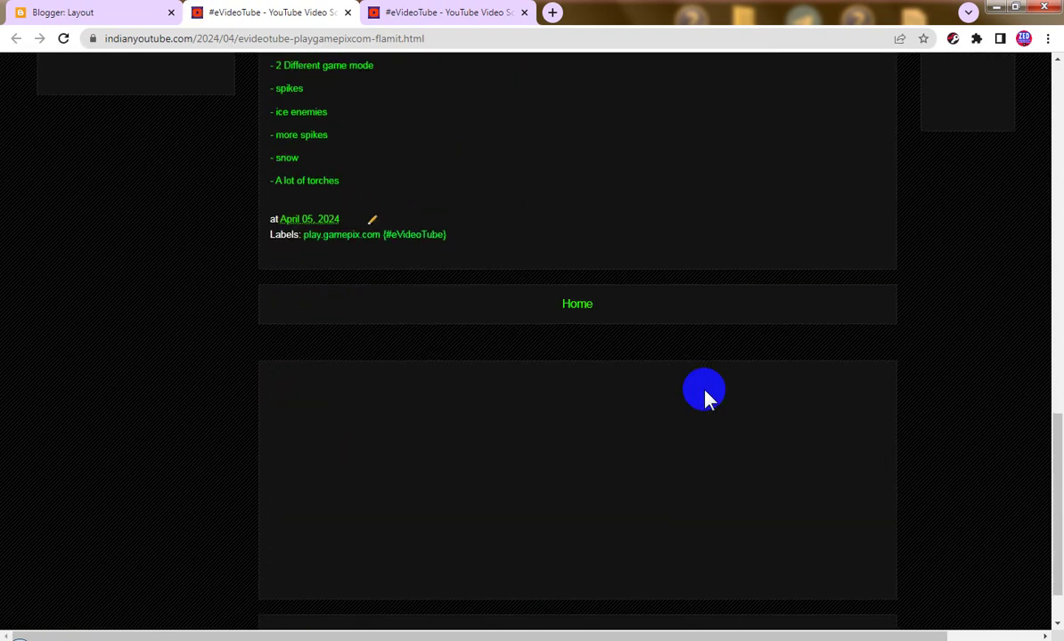
{"action": "scroll", "coordinate": [704, 393], "scroll_direction": "up", "scroll_amount": 6}
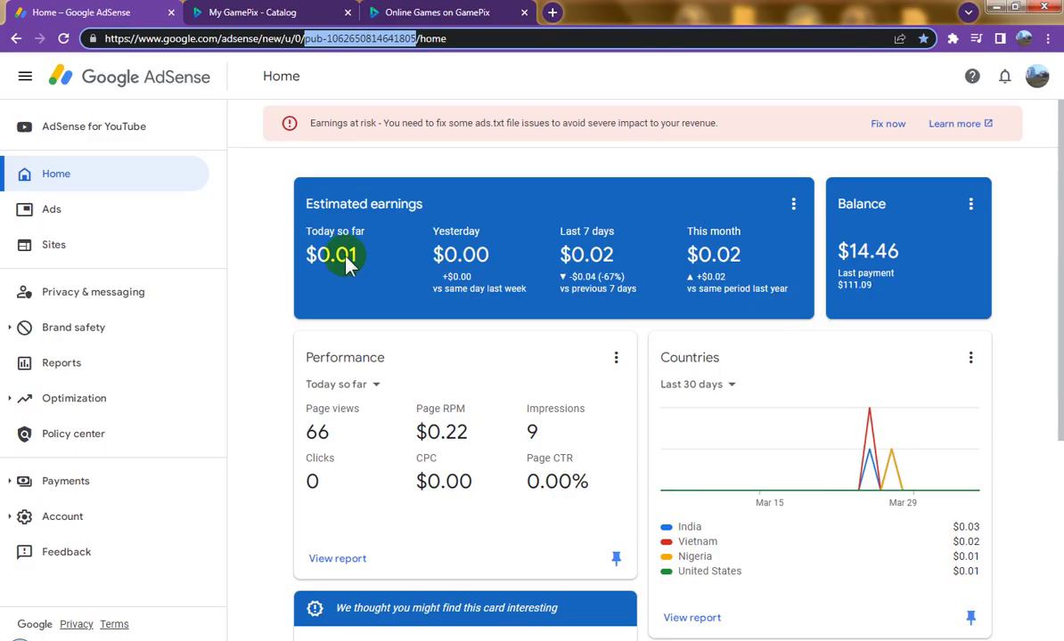
- In the other browser window, refresh the AdSense home page to check the estimated earnings and open the My GamePix dashboard
{"action": "left_click", "coordinate": [63, 39]}
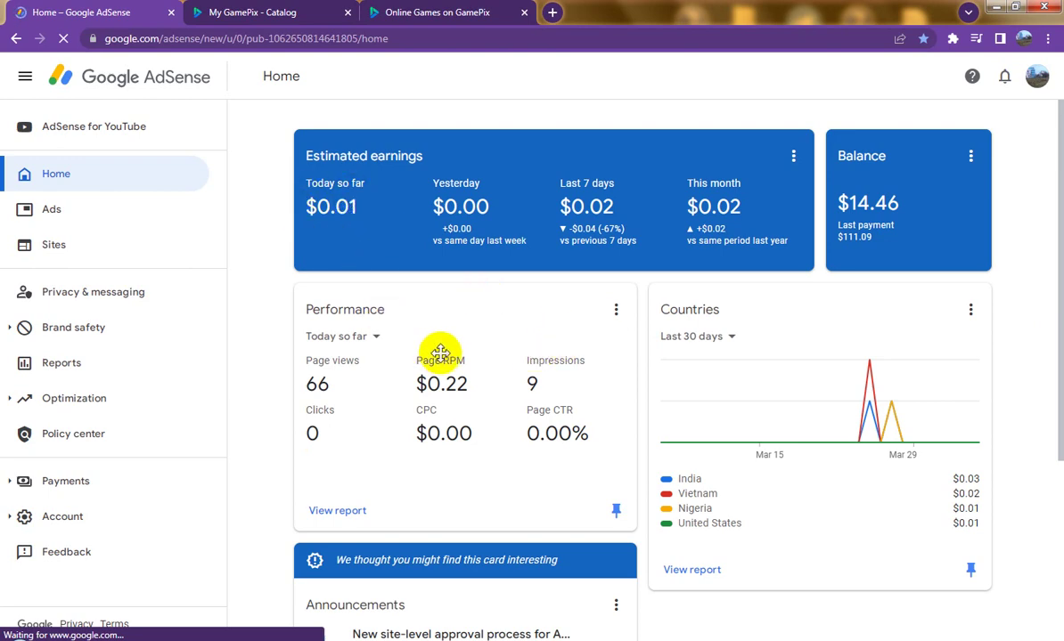
{"action": "left_click", "coordinate": [262, 11]}
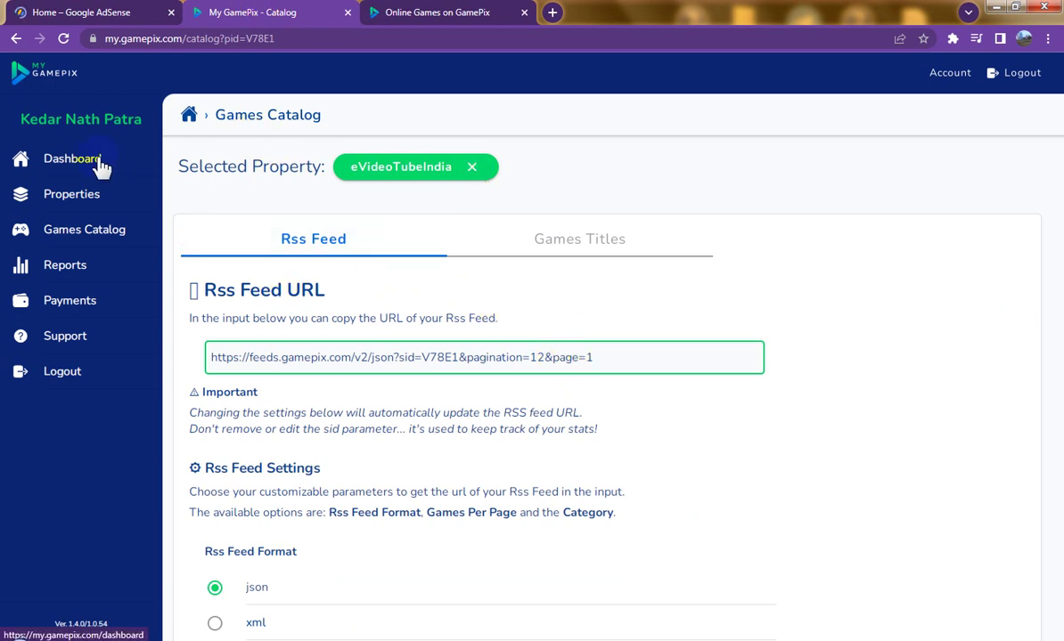
{"action": "left_click", "coordinate": [100, 163]}
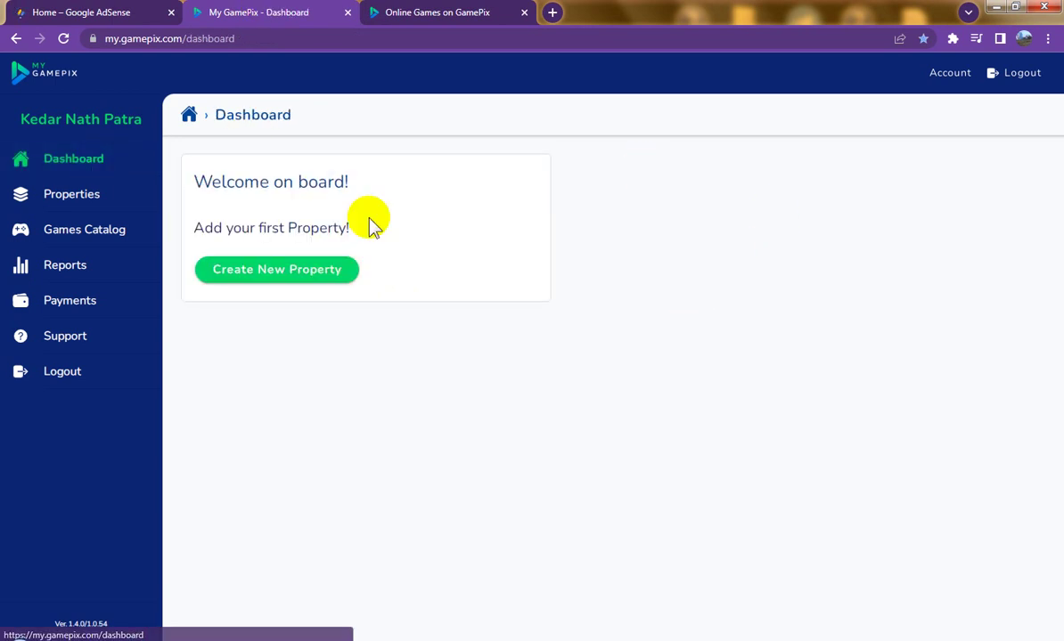
- Look through the game sections on the gamepix.com home page, then return to the My GamePix dashboard and the AdSense home page
{"action": "left_click", "coordinate": [435, 12]}
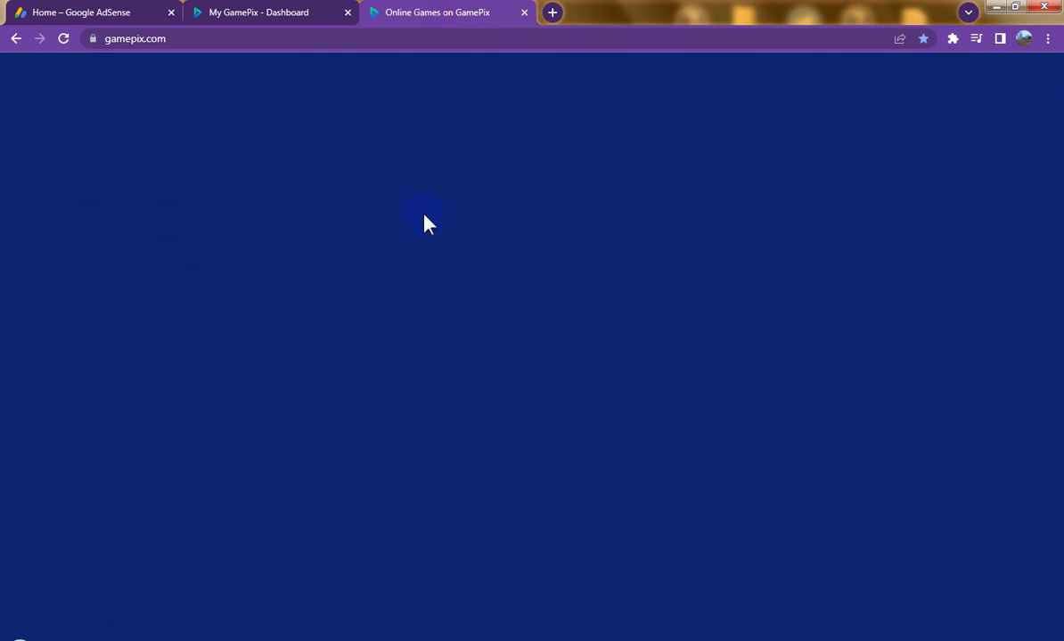
{"action": "scroll", "coordinate": [475, 304], "scroll_direction": "down", "scroll_amount": 6}
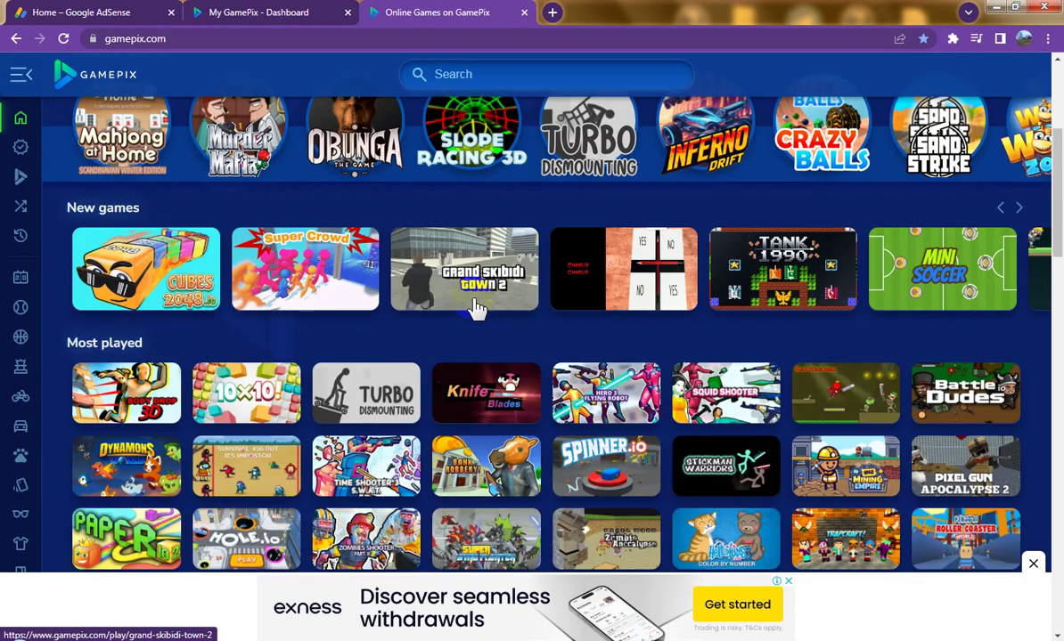
{"action": "scroll", "coordinate": [475, 306], "scroll_direction": "down", "scroll_amount": 9}
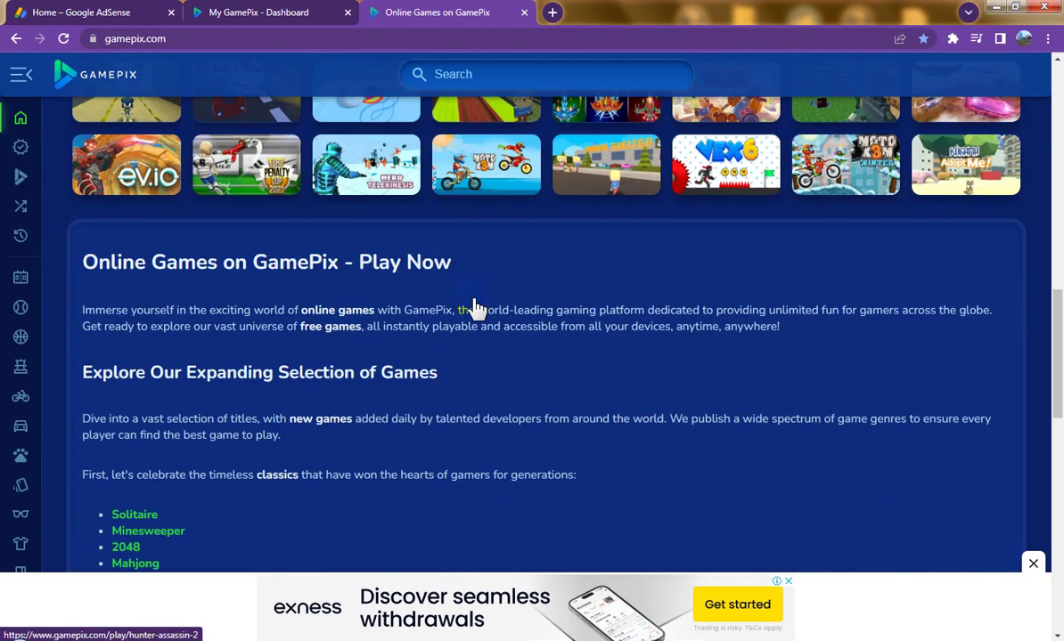
{"action": "scroll", "coordinate": [474, 308], "scroll_direction": "up", "scroll_amount": 15}
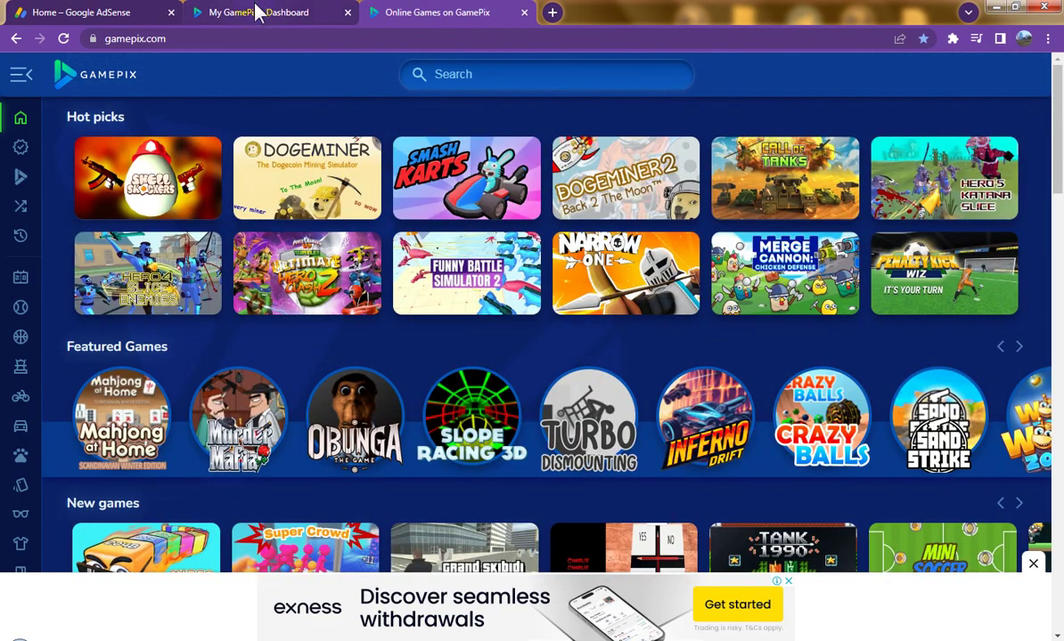
{"action": "left_click", "coordinate": [257, 12]}
{"action": "left_click", "coordinate": [100, 12]}
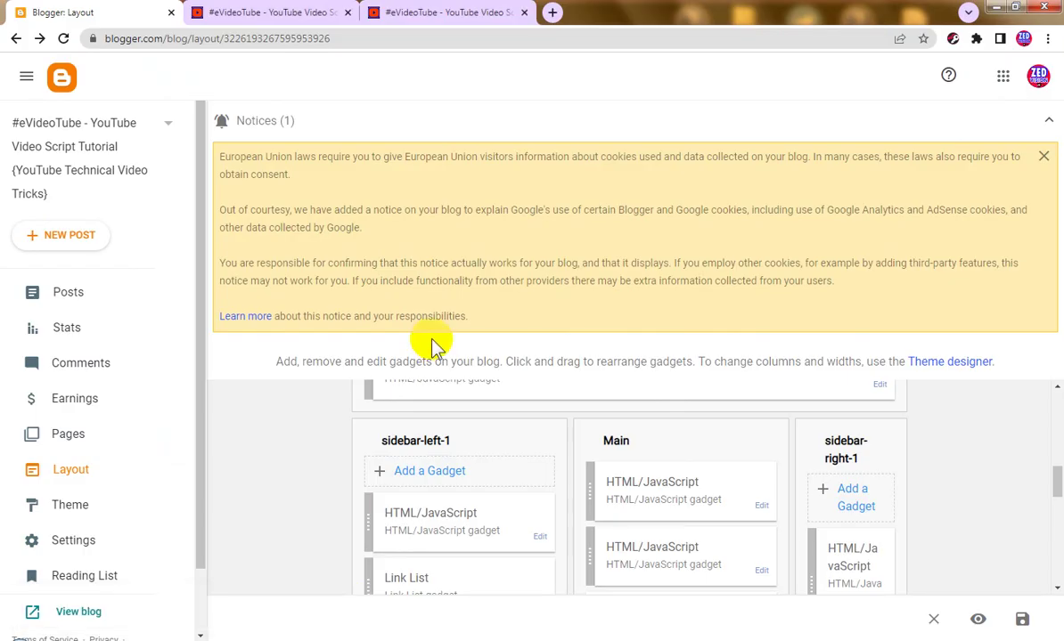
- In the Blogger window, list the blog's posts, view the published Flamit post and look through its page for the iframe ad
{"action": "left_click", "coordinate": [95, 294]}
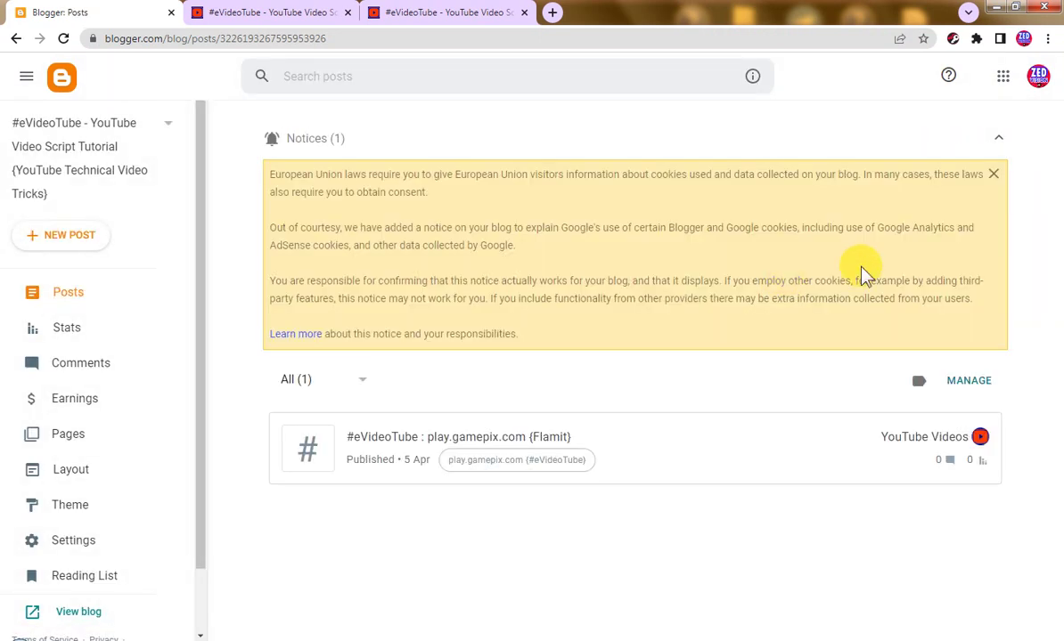
{"action": "left_click", "coordinate": [948, 438]}
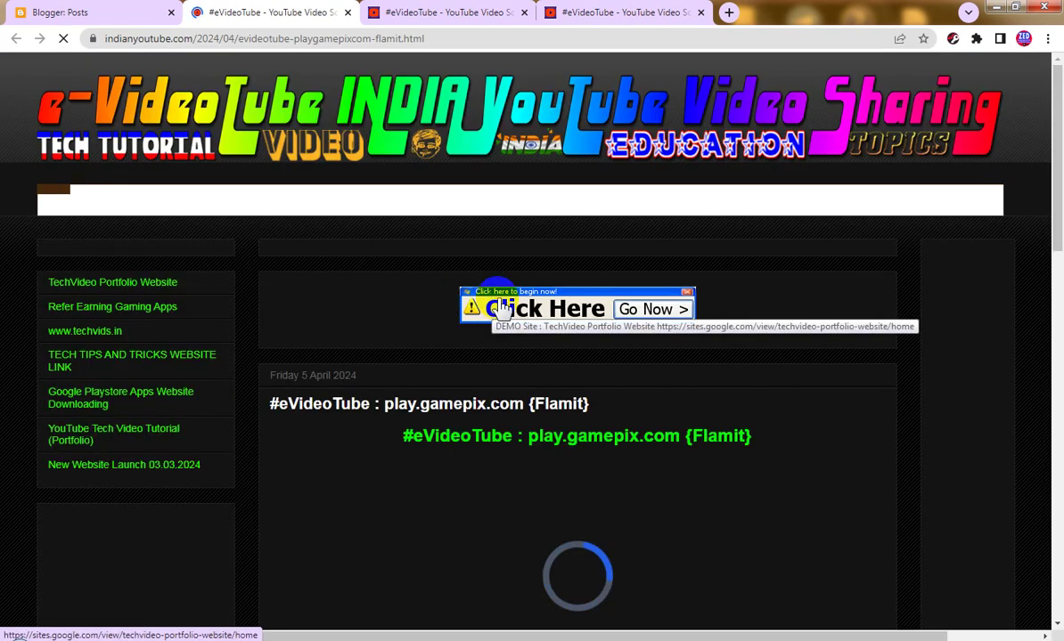
{"action": "scroll", "coordinate": [544, 339], "scroll_direction": "down", "scroll_amount": 3}
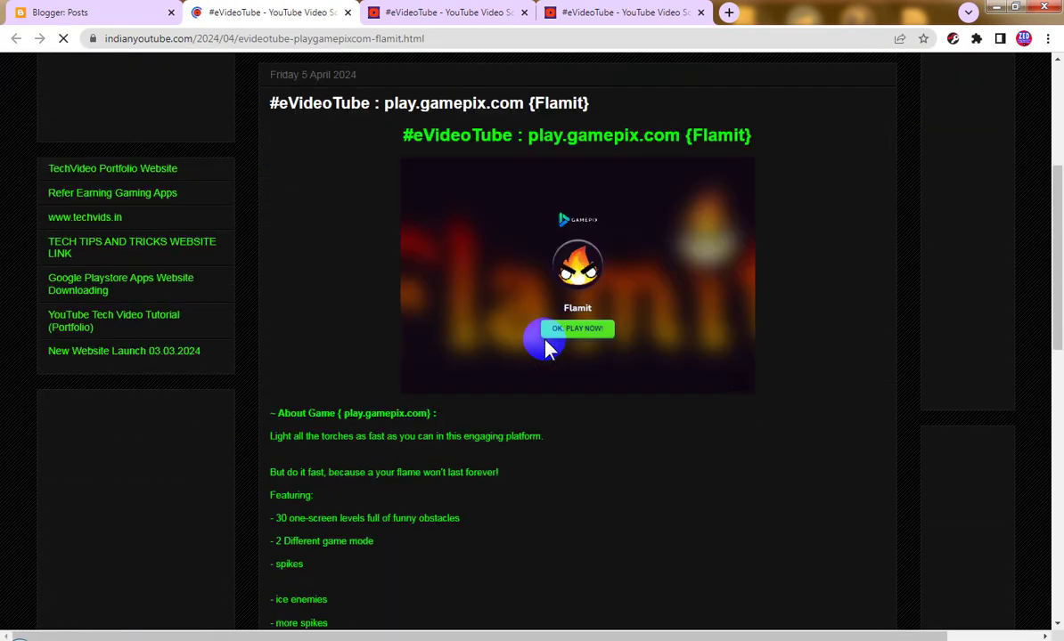
{"action": "scroll", "coordinate": [545, 346], "scroll_direction": "down", "scroll_amount": 8}
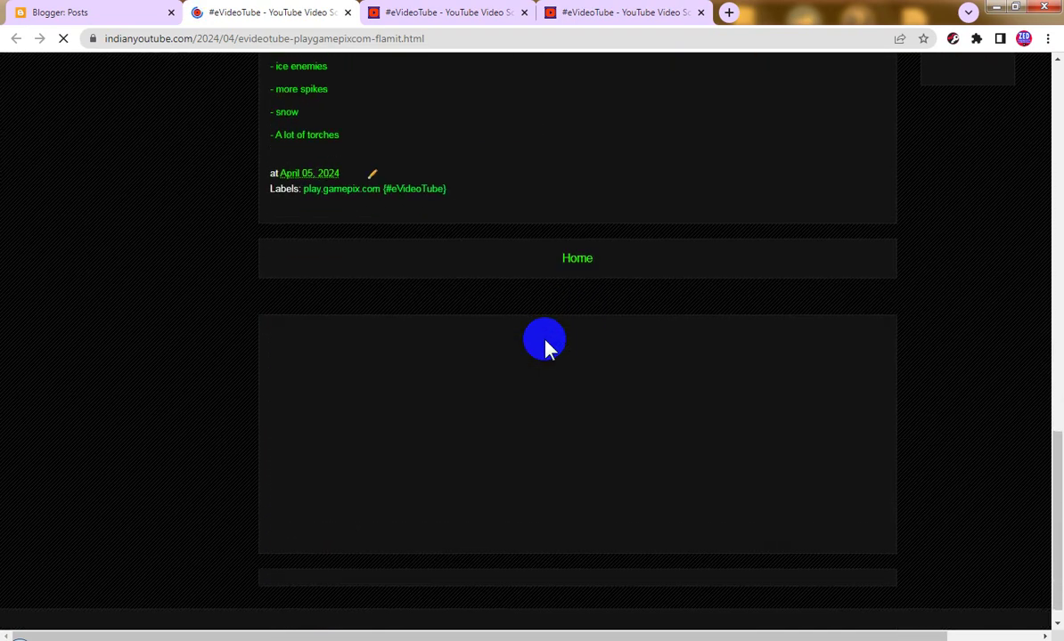
{"action": "scroll", "coordinate": [545, 346], "scroll_direction": "up", "scroll_amount": 7}
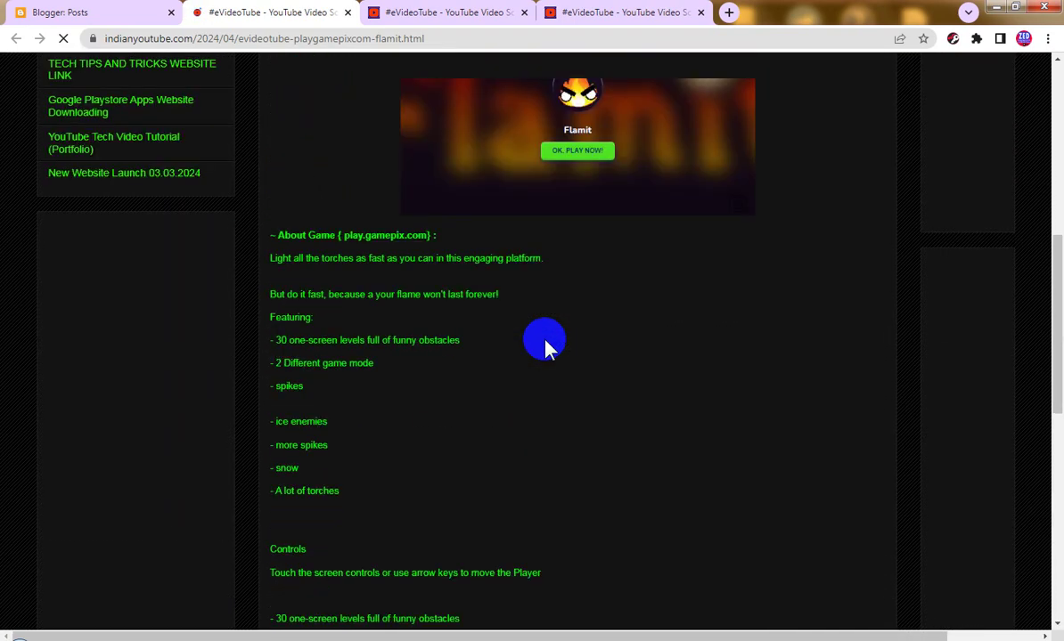
{"action": "scroll", "coordinate": [546, 345], "scroll_direction": "up", "scroll_amount": 5}
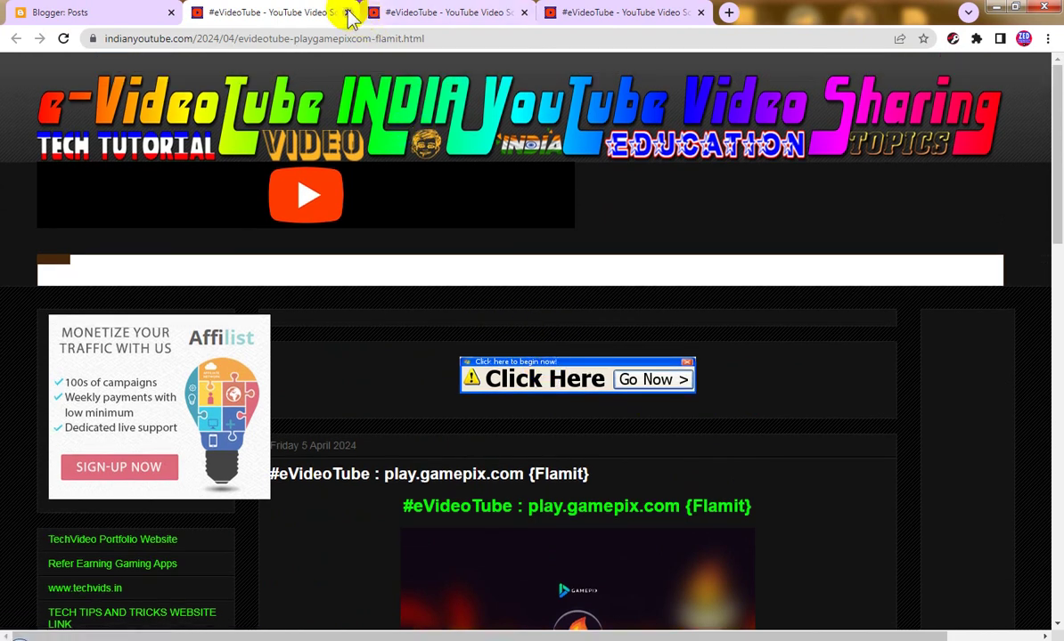
- Go to the blog's home page from the older Flamit post tab, close the spare blog tab and check around the game for the ad
{"action": "left_click", "coordinate": [423, 14]}
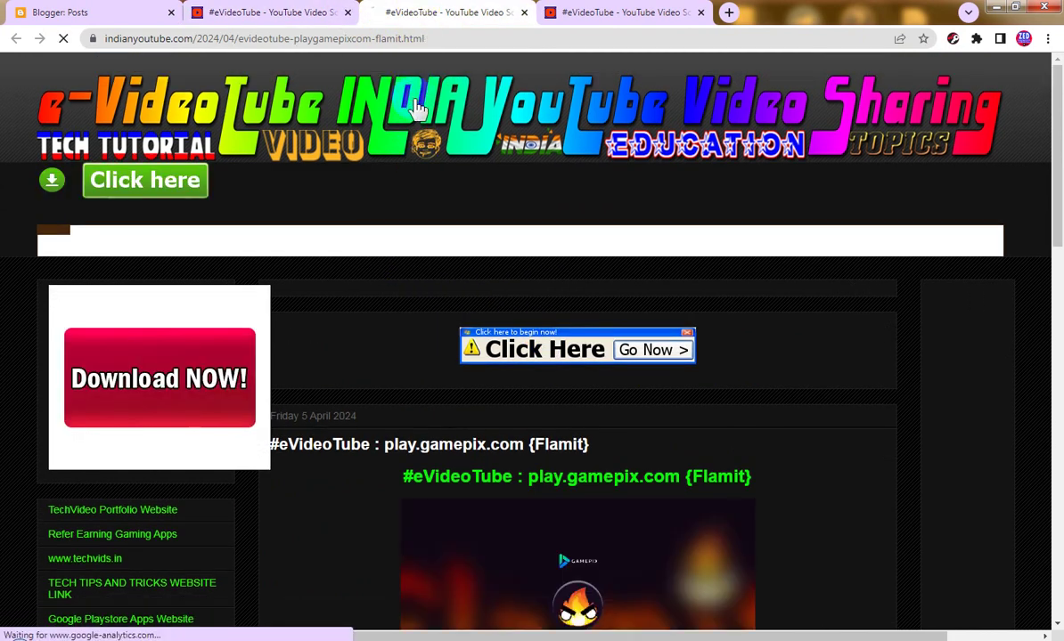
{"action": "left_click", "coordinate": [419, 106]}
{"action": "left_click", "coordinate": [700, 12]}
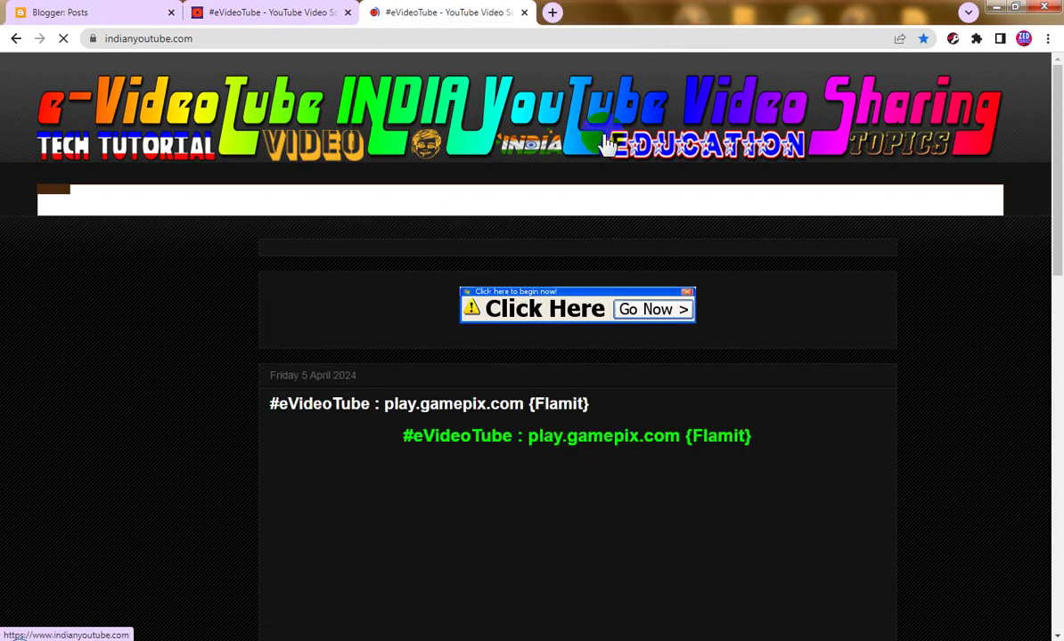
{"action": "left_click", "coordinate": [525, 218]}
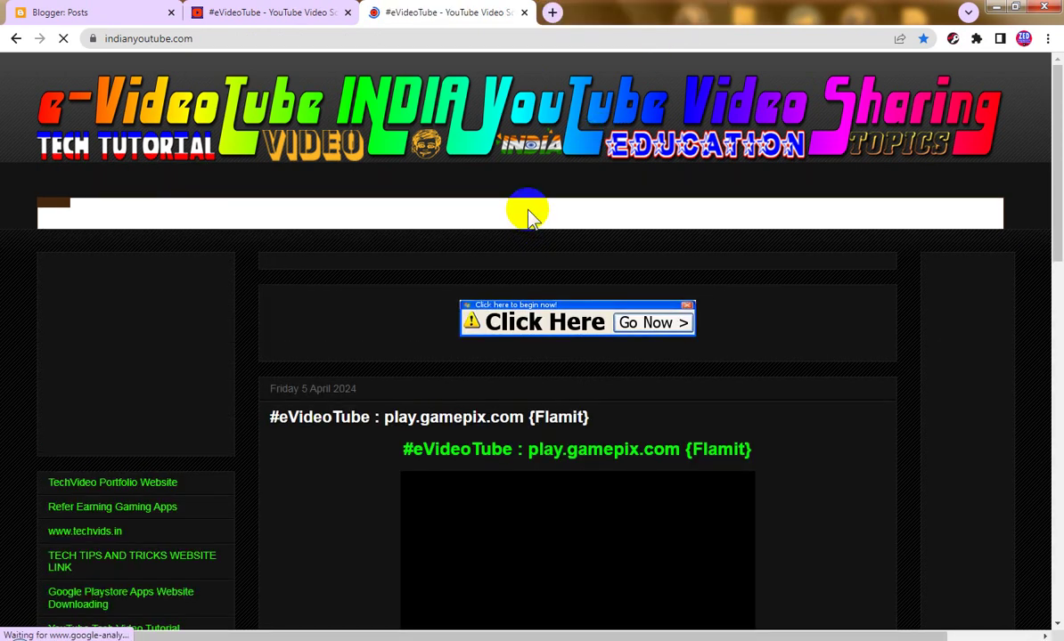
{"action": "scroll", "coordinate": [527, 213], "scroll_direction": "down", "scroll_amount": 2}
{"action": "scroll", "coordinate": [560, 265], "scroll_direction": "down", "scroll_amount": 6}
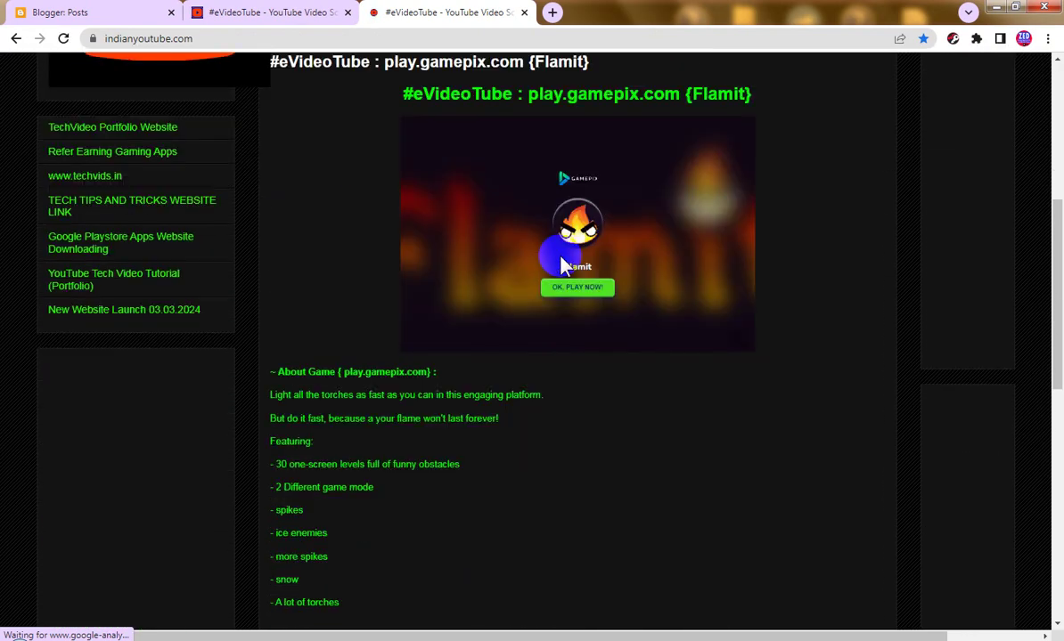
{"action": "scroll", "coordinate": [560, 265], "scroll_direction": "down", "scroll_amount": 4}
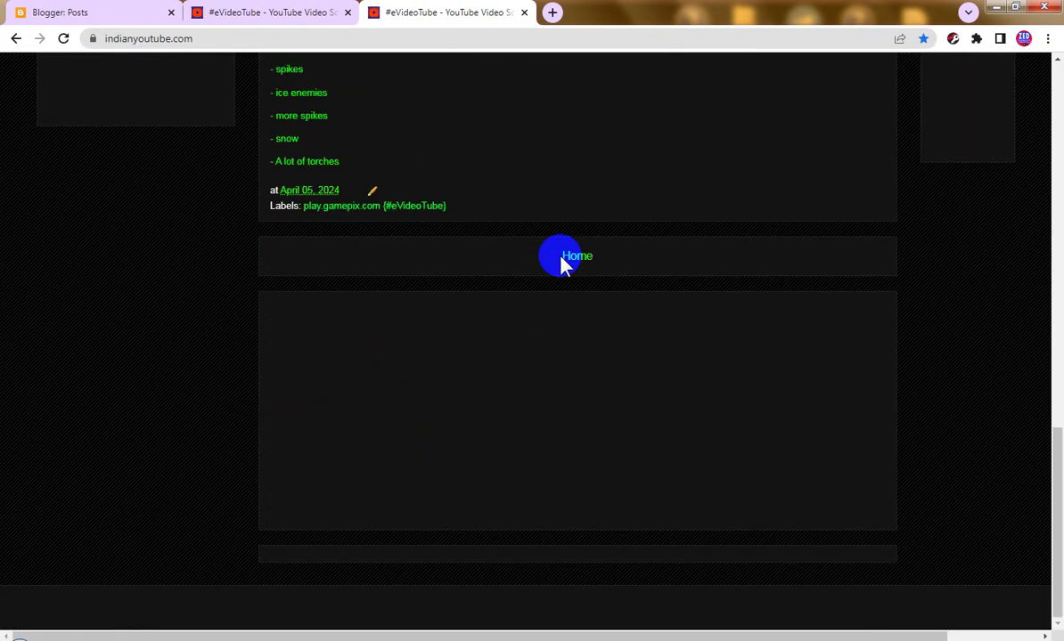
{"action": "scroll", "coordinate": [559, 266], "scroll_direction": "up", "scroll_amount": 2}
{"action": "scroll", "coordinate": [560, 266], "scroll_direction": "up", "scroll_amount": 10}
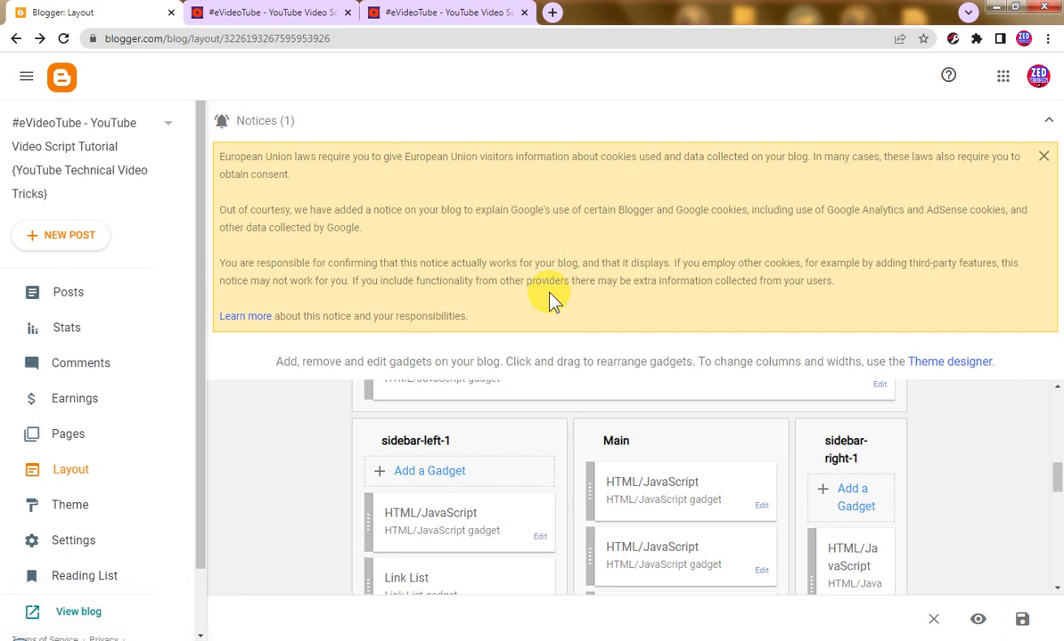
- Reload the Flamit post page and check above and below the game for the iframe ad after the layout change
{"action": "left_click", "coordinate": [63, 38]}
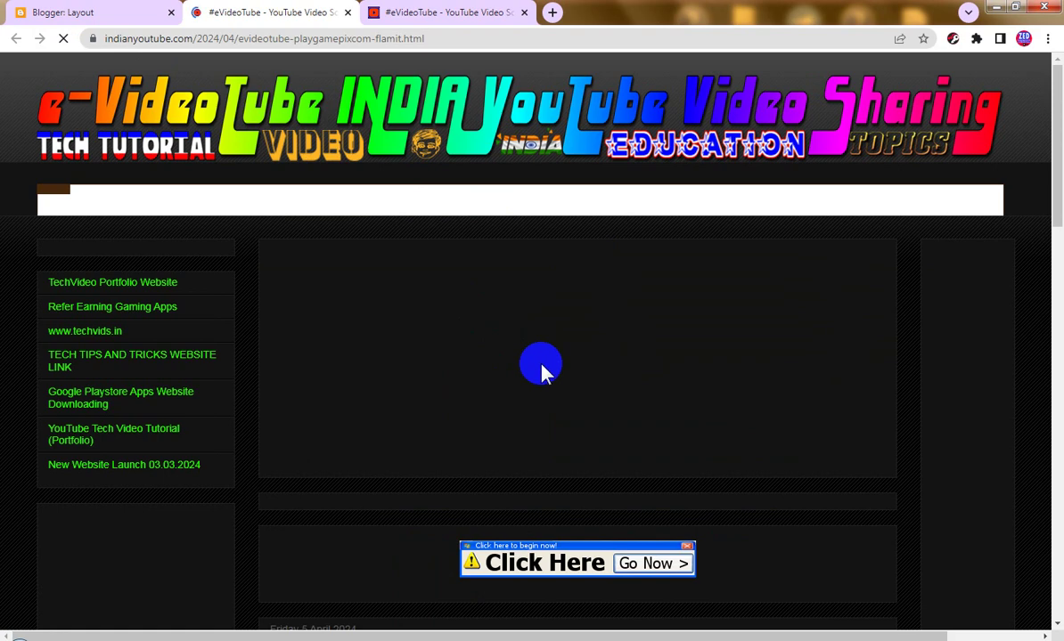
{"action": "scroll", "coordinate": [544, 369], "scroll_direction": "down", "scroll_amount": 2}
{"action": "scroll", "coordinate": [544, 370], "scroll_direction": "up", "scroll_amount": 2}
{"action": "scroll", "coordinate": [543, 370], "scroll_direction": "down", "scroll_amount": 12}
{"action": "scroll", "coordinate": [545, 369], "scroll_direction": "down", "scroll_amount": 4}
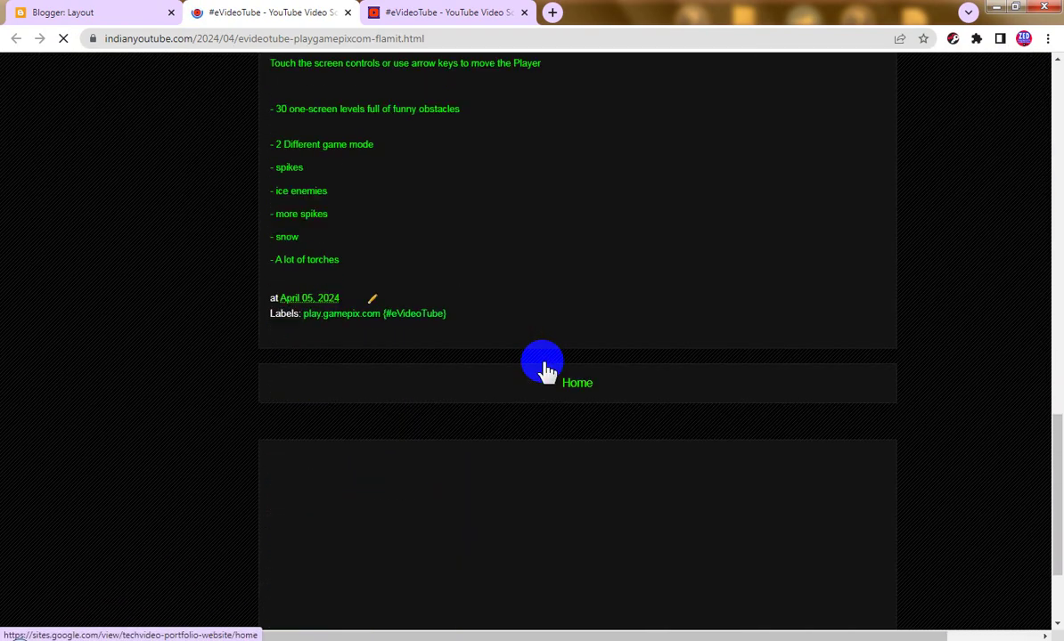
{"action": "scroll", "coordinate": [545, 368], "scroll_direction": "up", "scroll_amount": 7}
{"action": "scroll", "coordinate": [545, 368], "scroll_direction": "up", "scroll_amount": 8}
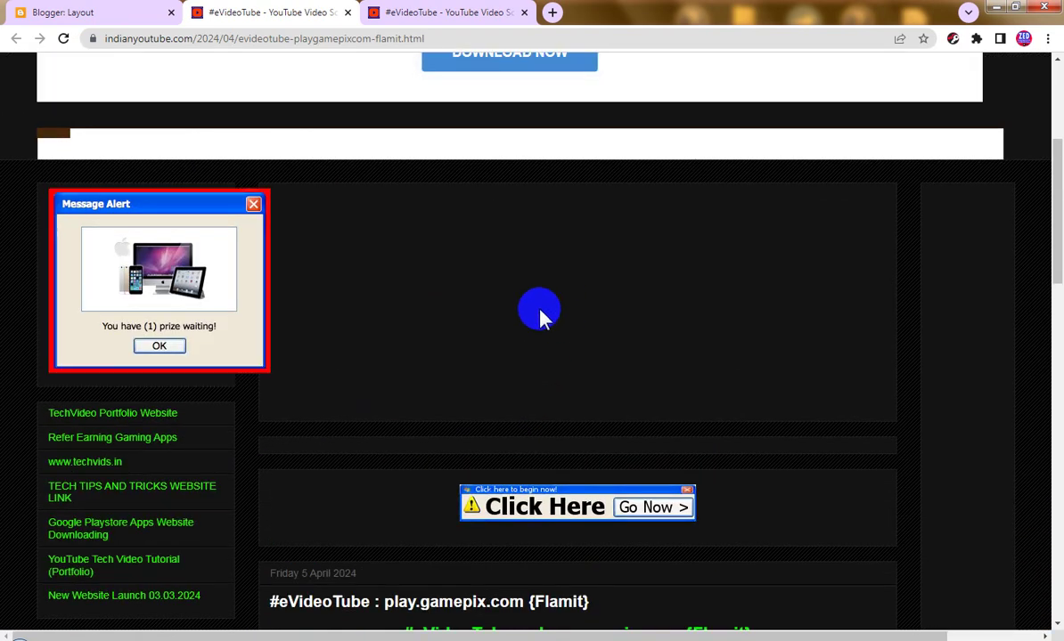
- Reload the indianyoutube.com home page in the other blog tab and look through it for the iframe ad
{"action": "left_click", "coordinate": [443, 11]}
{"action": "left_click", "coordinate": [64, 39]}
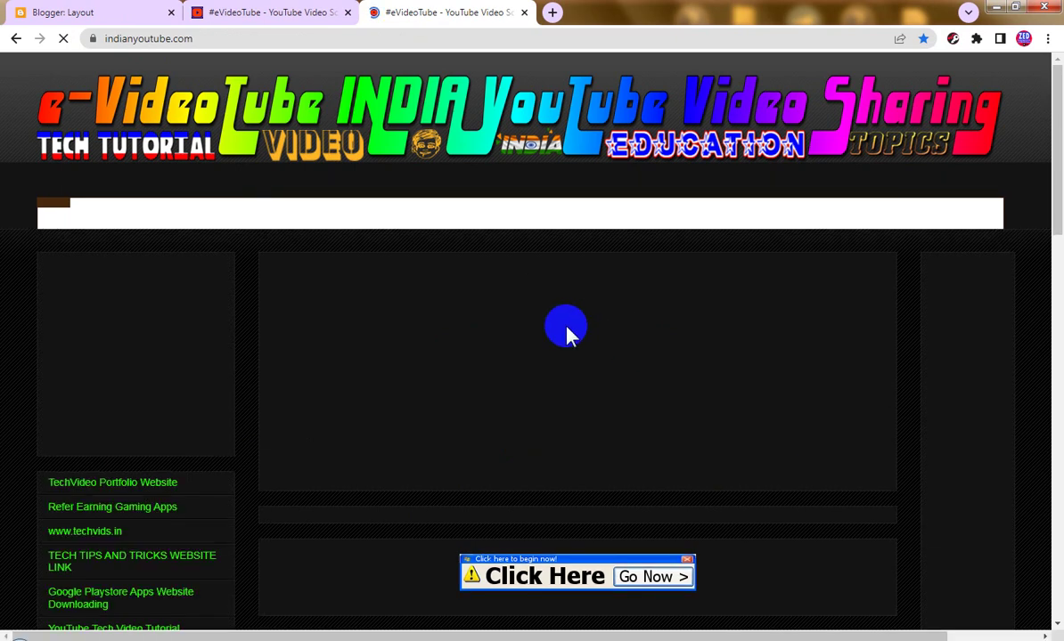
{"action": "scroll", "coordinate": [592, 372], "scroll_direction": "down", "scroll_amount": 7}
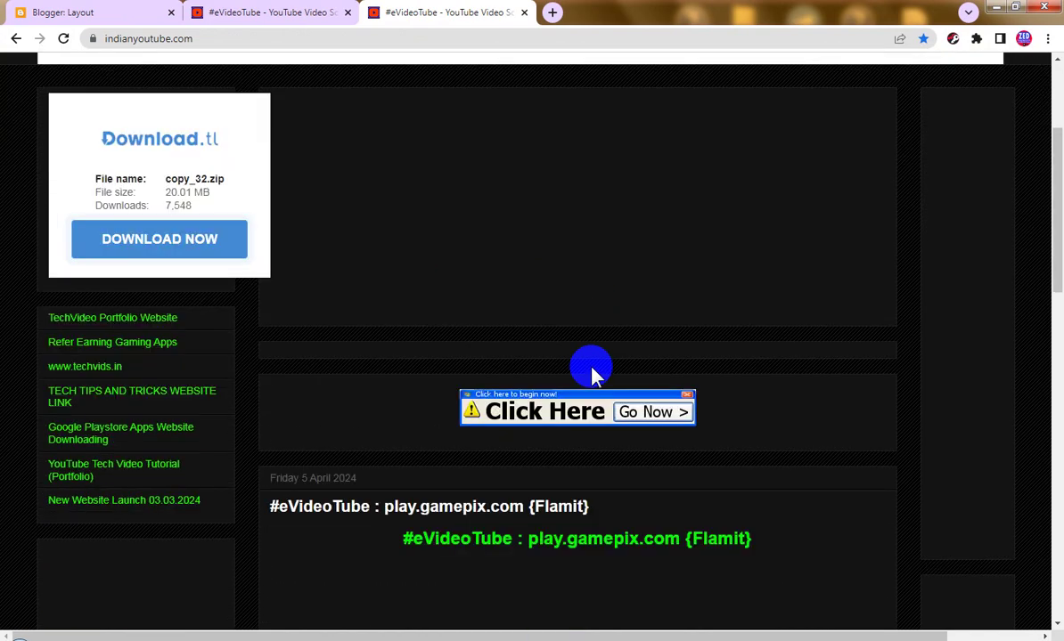
{"action": "scroll", "coordinate": [592, 373], "scroll_direction": "down", "scroll_amount": 9}
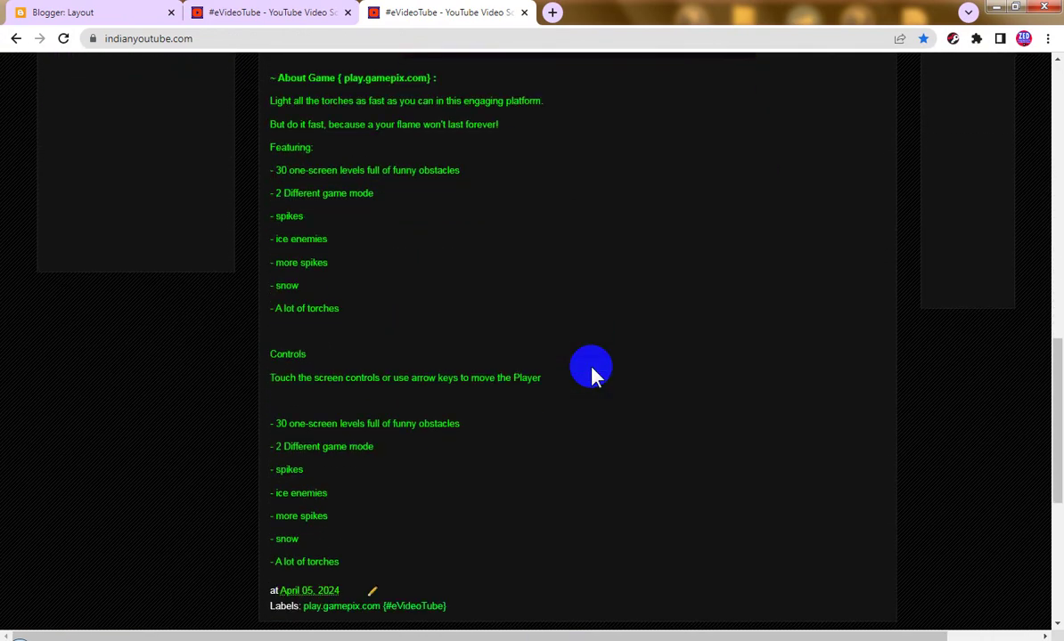
{"action": "scroll", "coordinate": [593, 372], "scroll_direction": "up", "scroll_amount": 10}
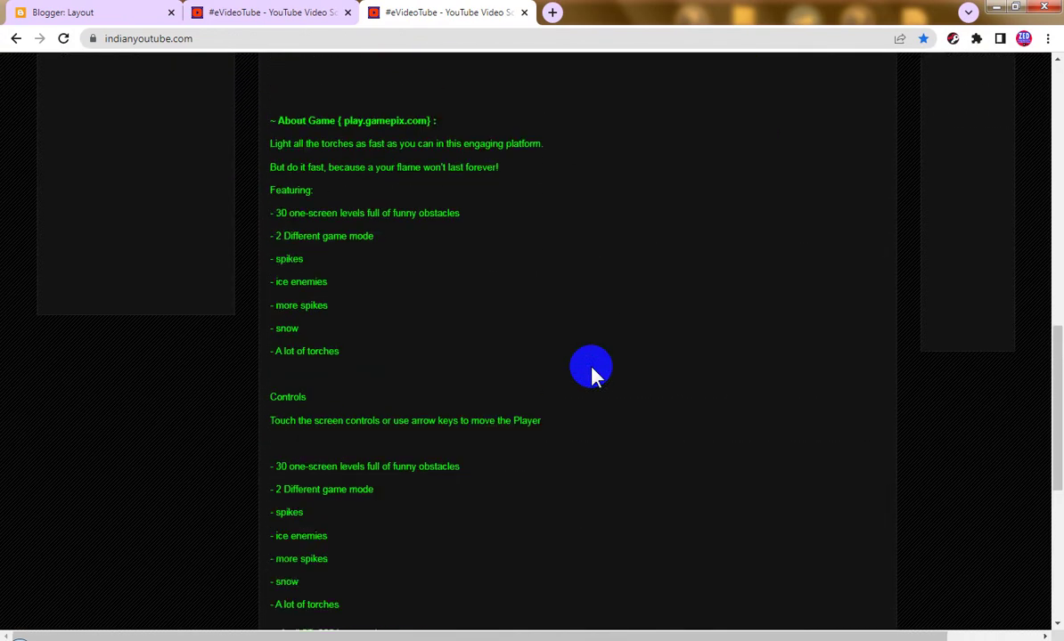
{"action": "scroll", "coordinate": [592, 372], "scroll_direction": "up", "scroll_amount": 6}
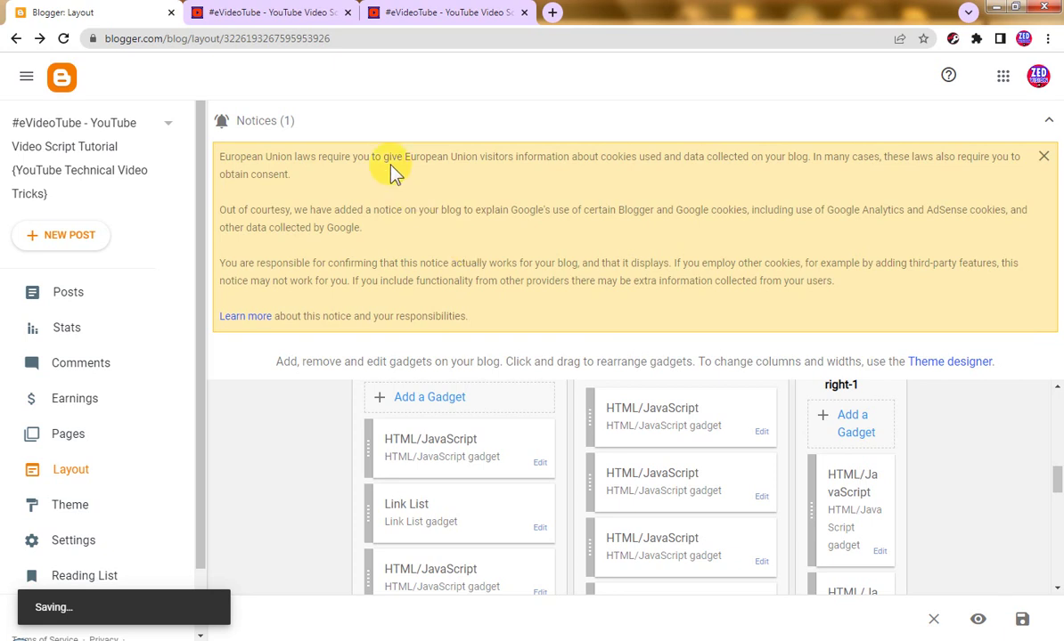
- Close both blog tabs, view the blog afresh from Blogger and check its home page down to the Flamit game for the ad
{"action": "left_click", "coordinate": [348, 13]}
{"action": "left_click", "coordinate": [348, 13]}
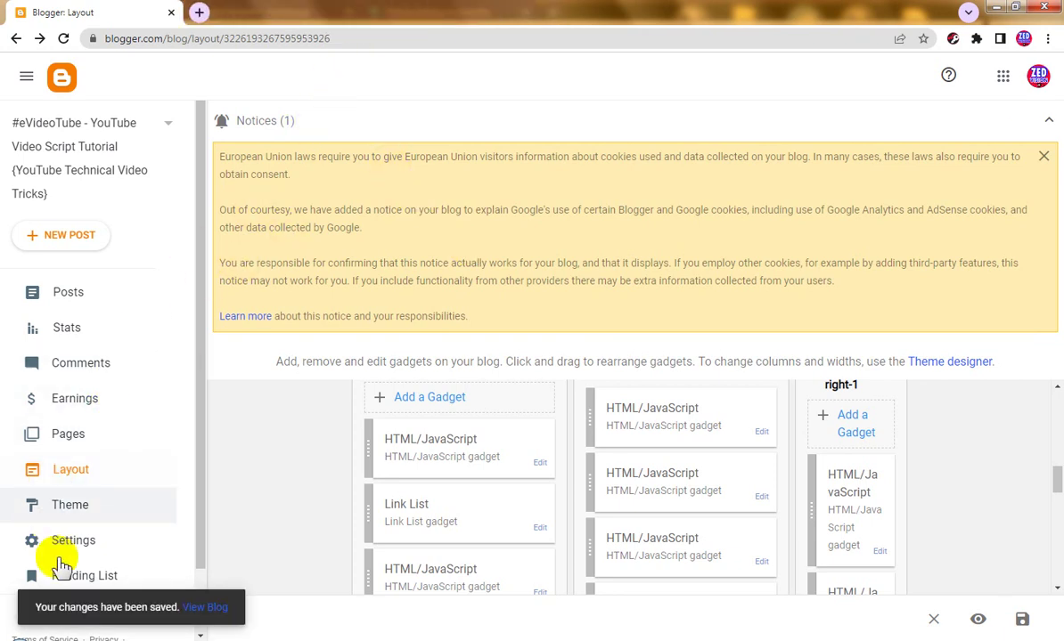
{"action": "scroll", "coordinate": [89, 552], "scroll_direction": "down", "scroll_amount": 1}
{"action": "left_click", "coordinate": [89, 544]}
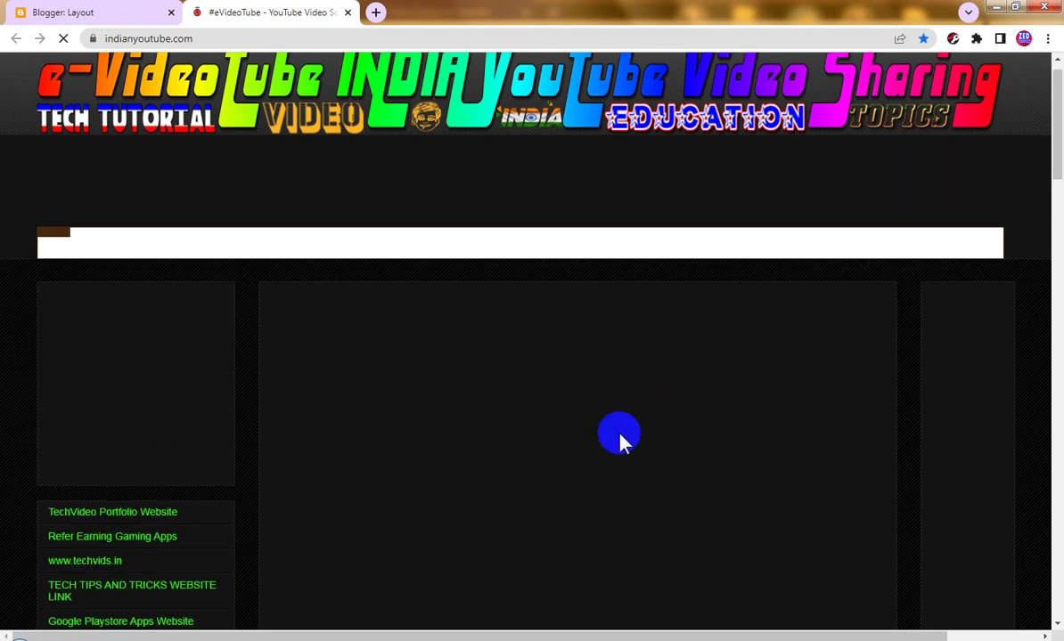
{"action": "scroll", "coordinate": [619, 441], "scroll_direction": "down", "scroll_amount": 4}
{"action": "scroll", "coordinate": [619, 441], "scroll_direction": "down", "scroll_amount": 10}
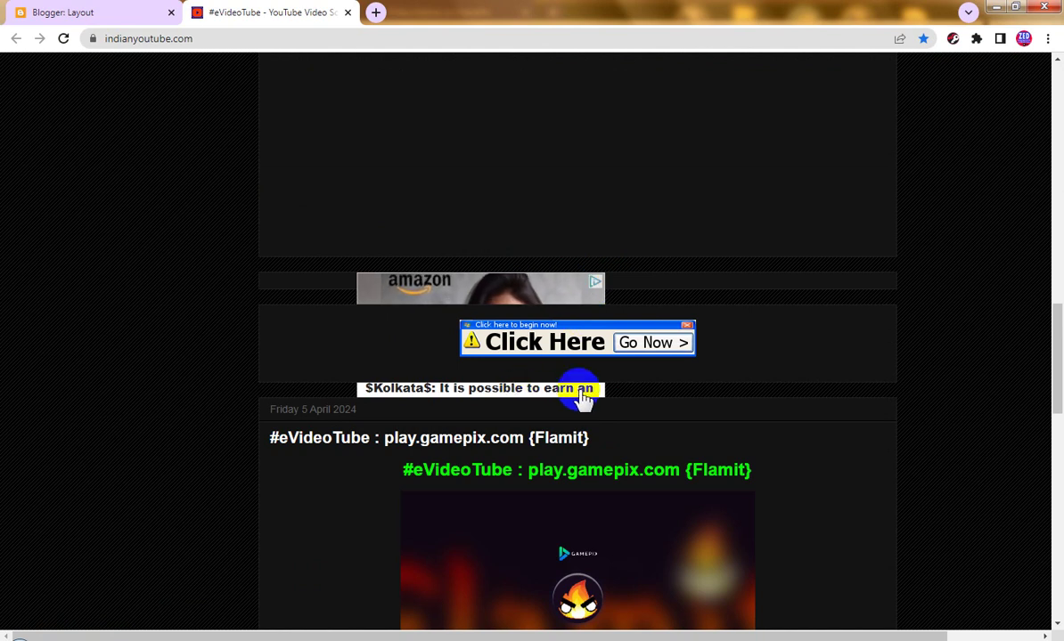
{"action": "scroll", "coordinate": [564, 392], "scroll_direction": "down", "scroll_amount": 2}
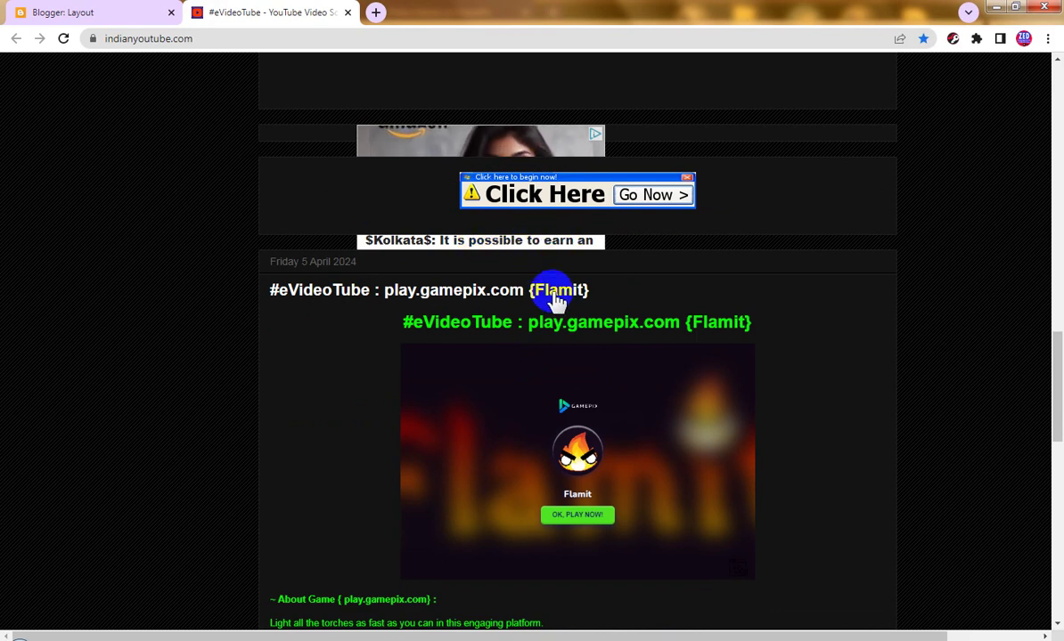
- Examine the rest of the home page below the Flamit game and recheck the ad area above the post title
{"action": "scroll", "coordinate": [558, 303], "scroll_direction": "down", "scroll_amount": 5}
{"action": "scroll", "coordinate": [556, 302], "scroll_direction": "up", "scroll_amount": 1}
{"action": "scroll", "coordinate": [556, 303], "scroll_direction": "up", "scroll_amount": 15}
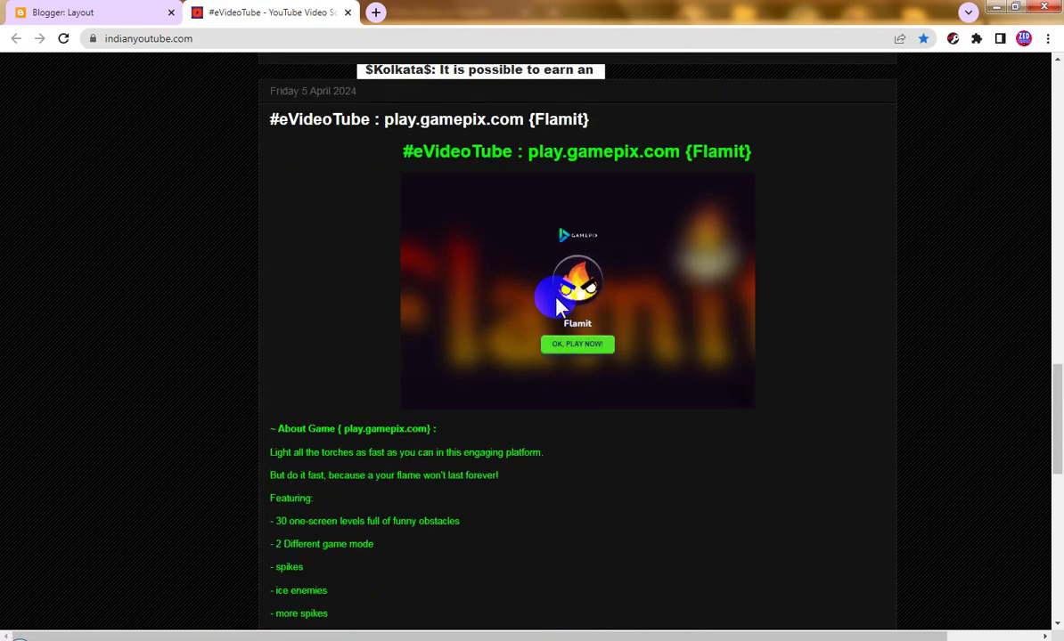
{"action": "scroll", "coordinate": [555, 303], "scroll_direction": "up", "scroll_amount": 5}
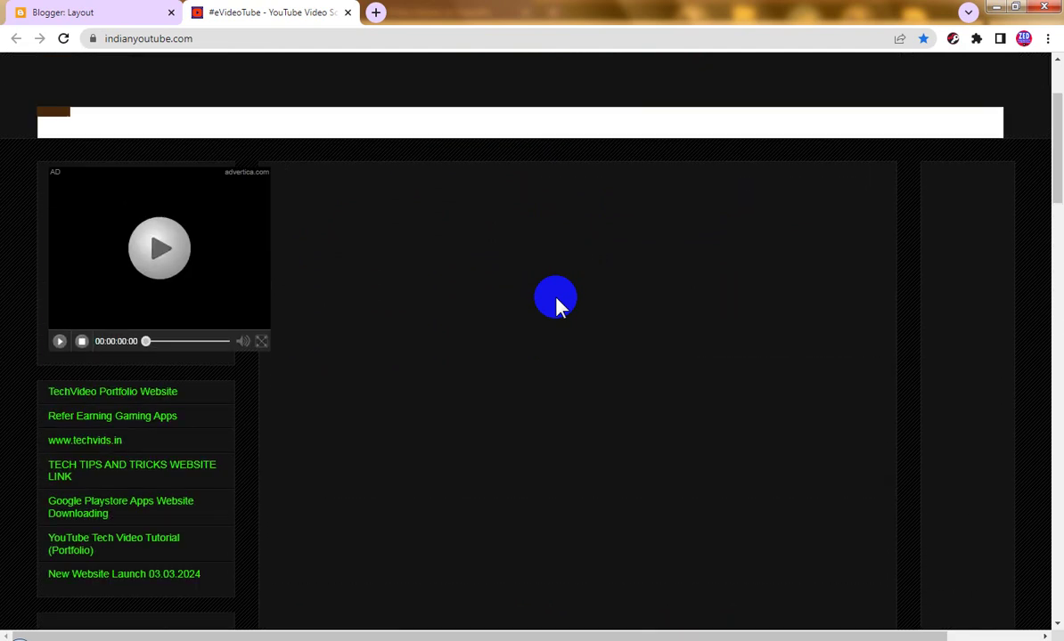
{"action": "scroll", "coordinate": [556, 303], "scroll_direction": "down", "scroll_amount": 6}
{"action": "scroll", "coordinate": [556, 301], "scroll_direction": "down", "scroll_amount": 8}
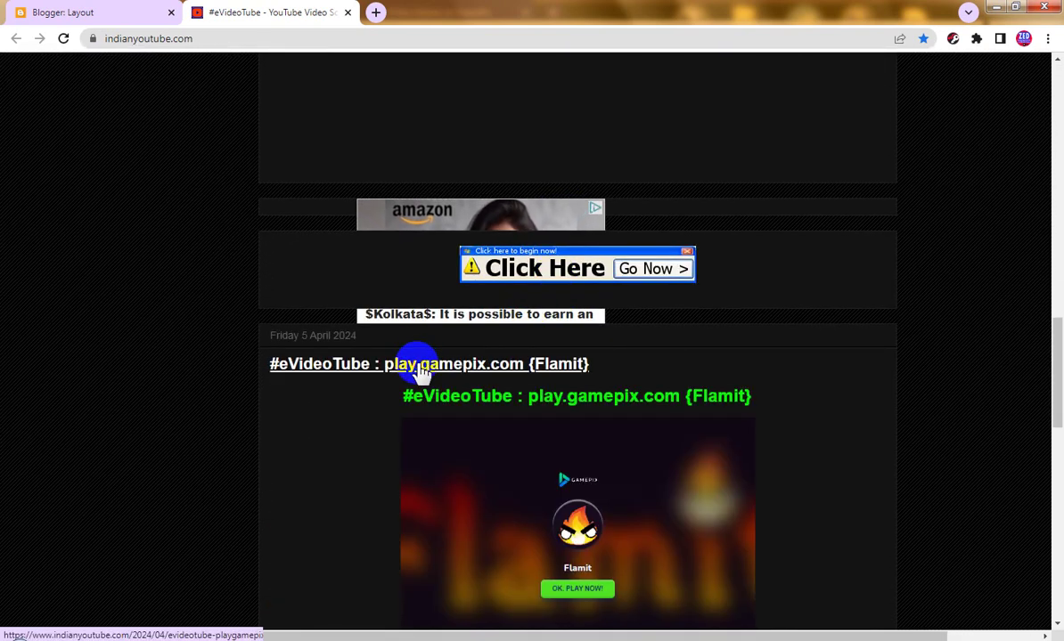
- Open the Flamit post from the home page and look through its whole page for the iframe ad
{"action": "left_click", "coordinate": [421, 373]}
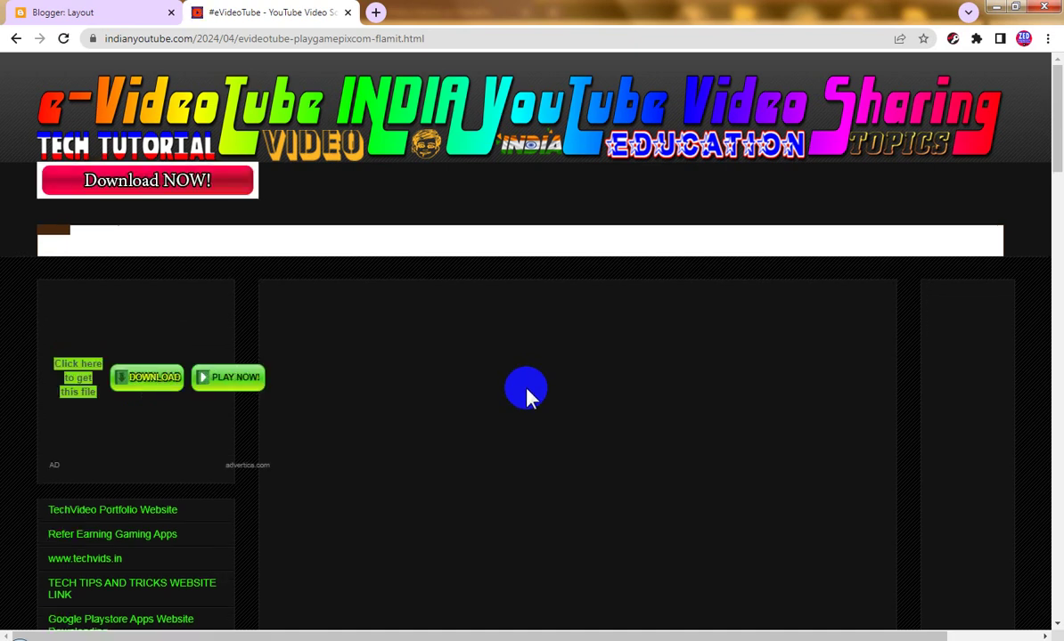
{"action": "scroll", "coordinate": [526, 394], "scroll_direction": "down", "scroll_amount": 10}
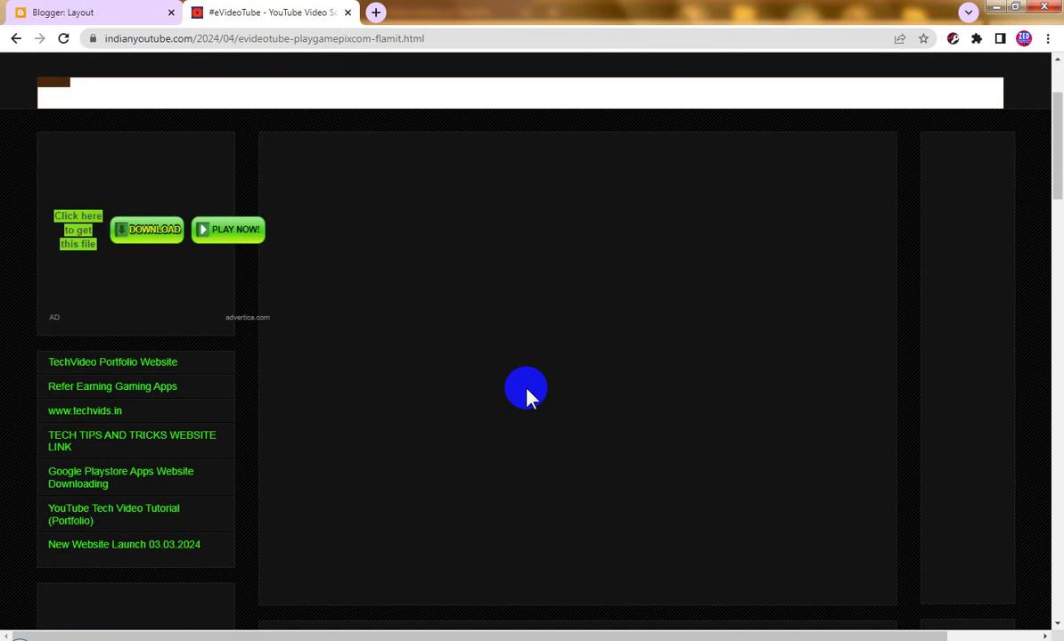
{"action": "scroll", "coordinate": [527, 395], "scroll_direction": "down", "scroll_amount": 17}
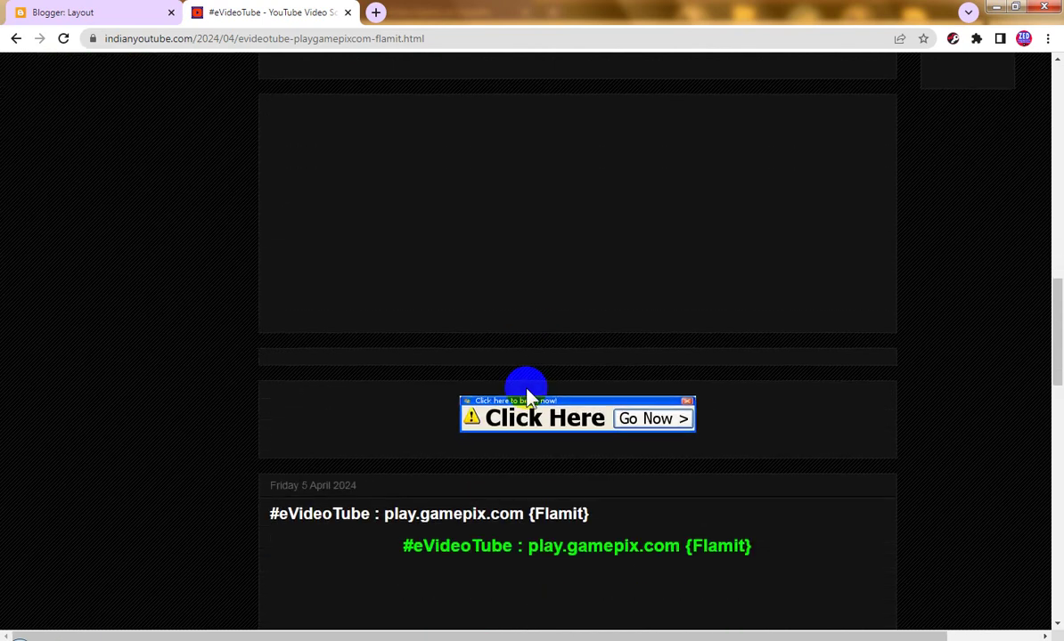
{"action": "scroll", "coordinate": [526, 395], "scroll_direction": "down", "scroll_amount": 12}
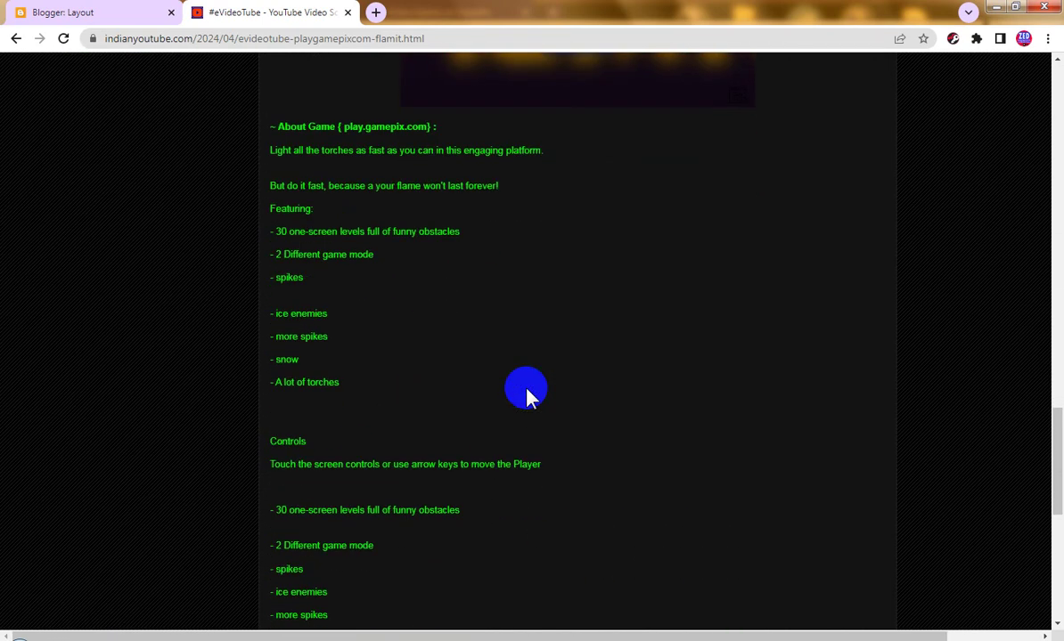
{"action": "scroll", "coordinate": [526, 394], "scroll_direction": "down", "scroll_amount": 2}
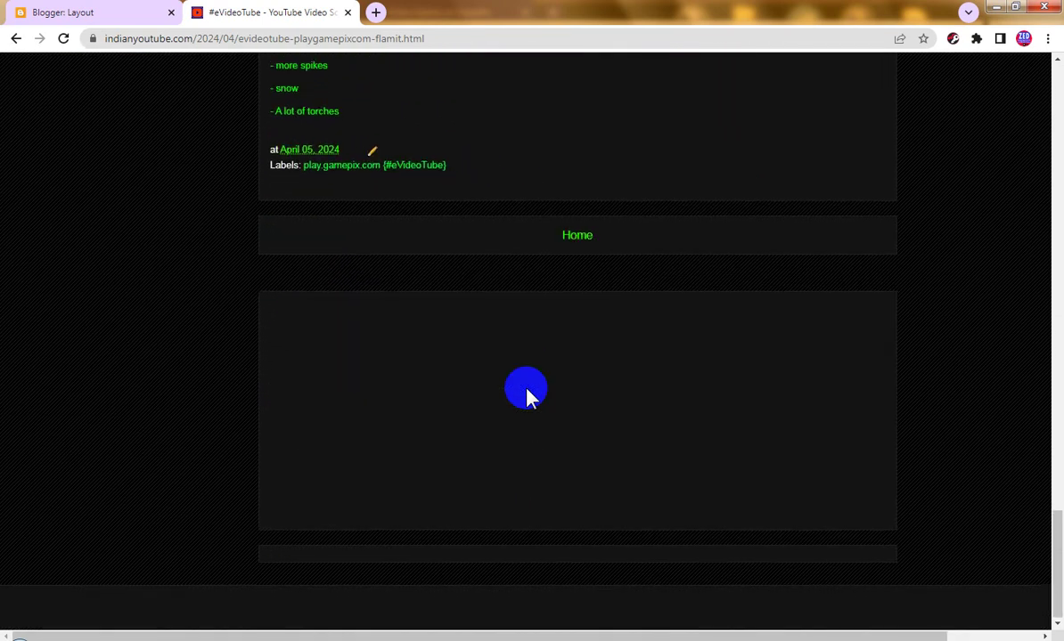
{"action": "scroll", "coordinate": [526, 394], "scroll_direction": "up", "scroll_amount": 8}
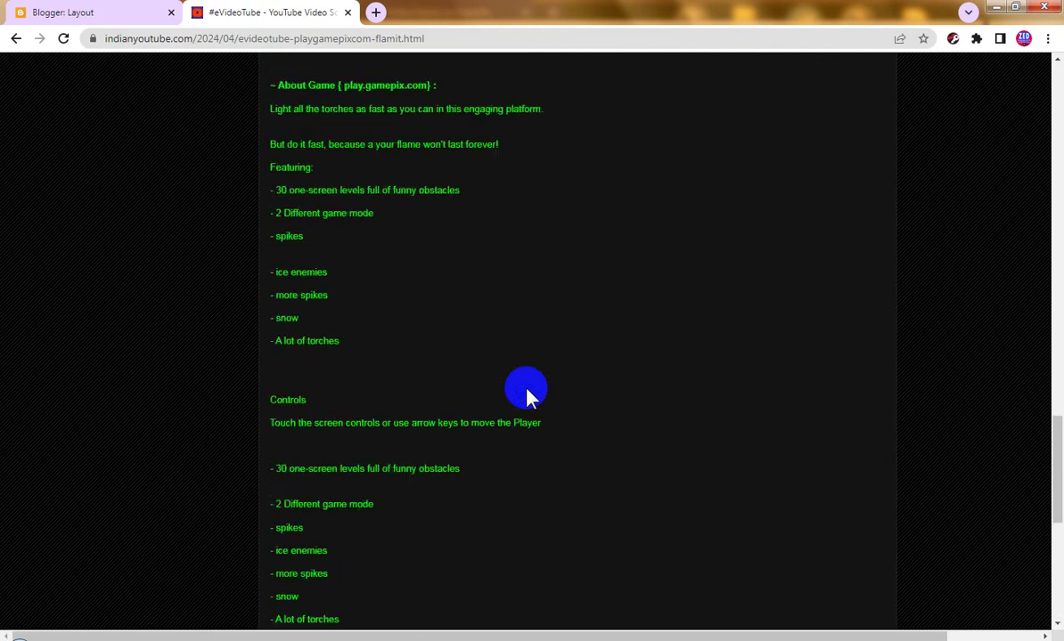
{"action": "scroll", "coordinate": [526, 394], "scroll_direction": "up", "scroll_amount": 10}
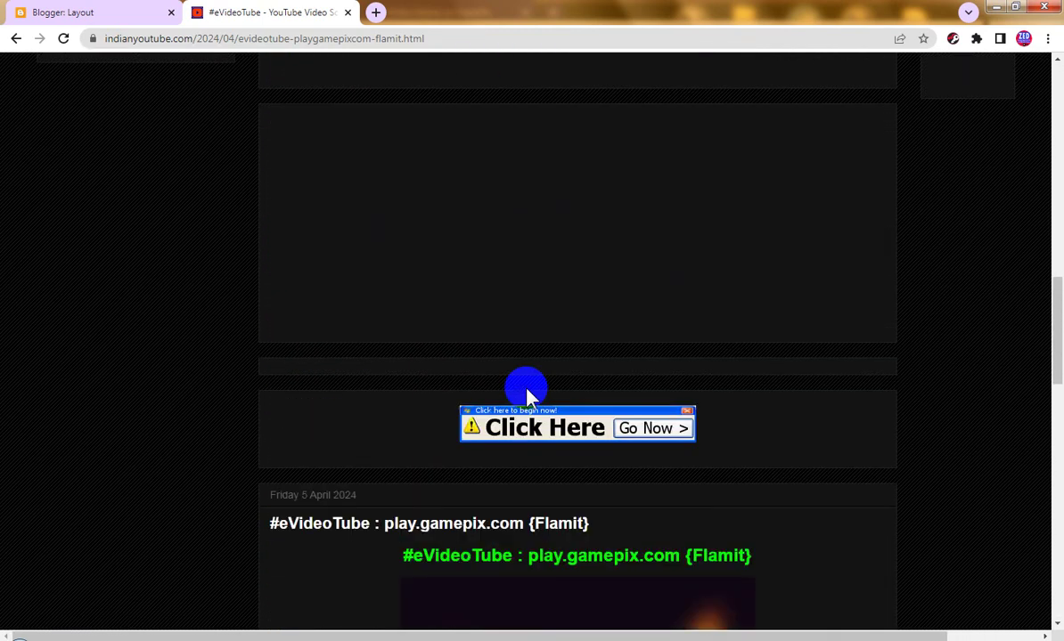
{"action": "scroll", "coordinate": [526, 392], "scroll_direction": "up", "scroll_amount": 10}
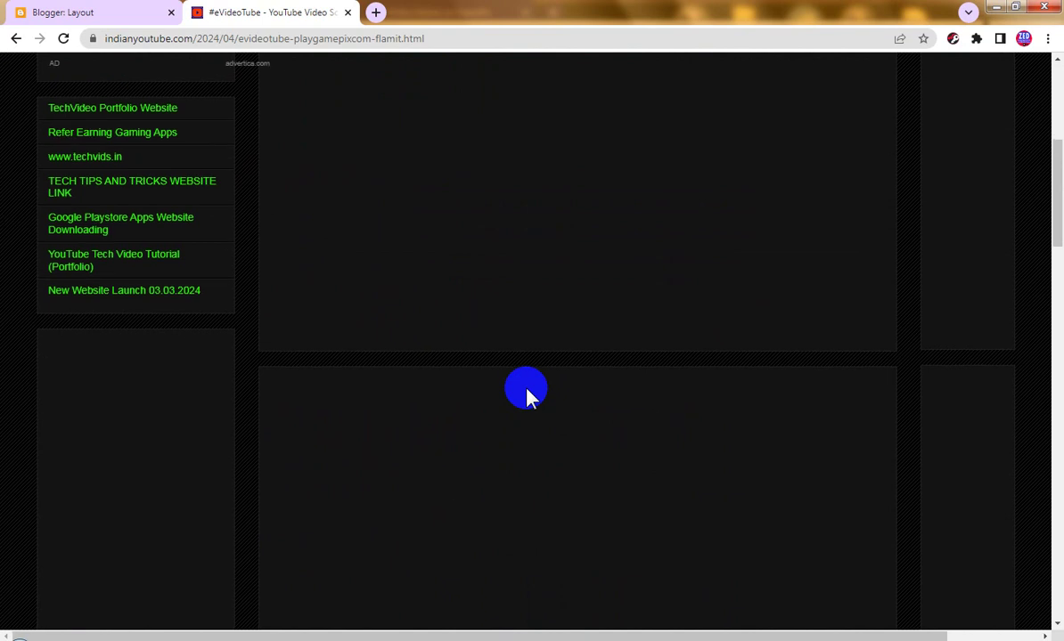
- Examine the ads in the upper part of the Flamit post page and recheck the area above the game
{"action": "scroll", "coordinate": [533, 303], "scroll_direction": "down", "scroll_amount": 4}
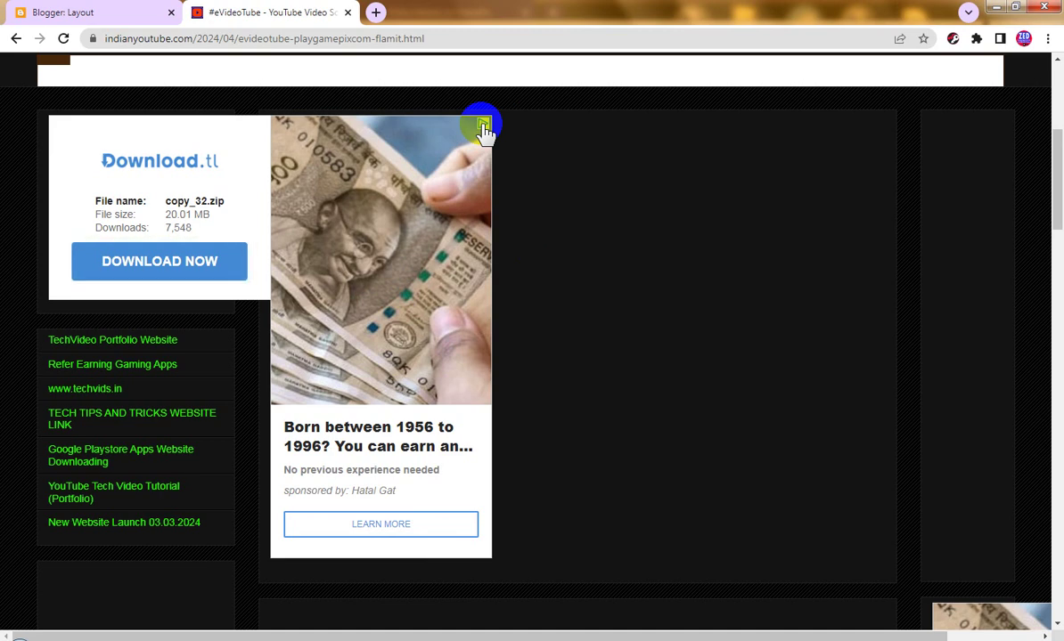
{"action": "scroll", "coordinate": [482, 130], "scroll_direction": "down", "scroll_amount": 3}
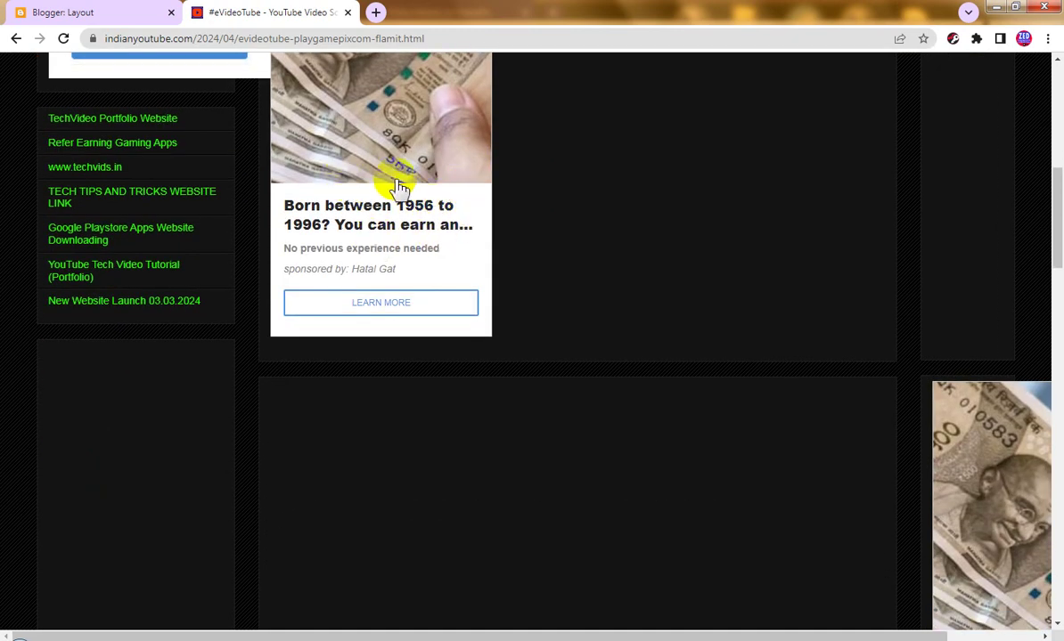
{"action": "scroll", "coordinate": [398, 186], "scroll_direction": "down", "scroll_amount": 1}
{"action": "scroll", "coordinate": [399, 190], "scroll_direction": "up", "scroll_amount": 2}
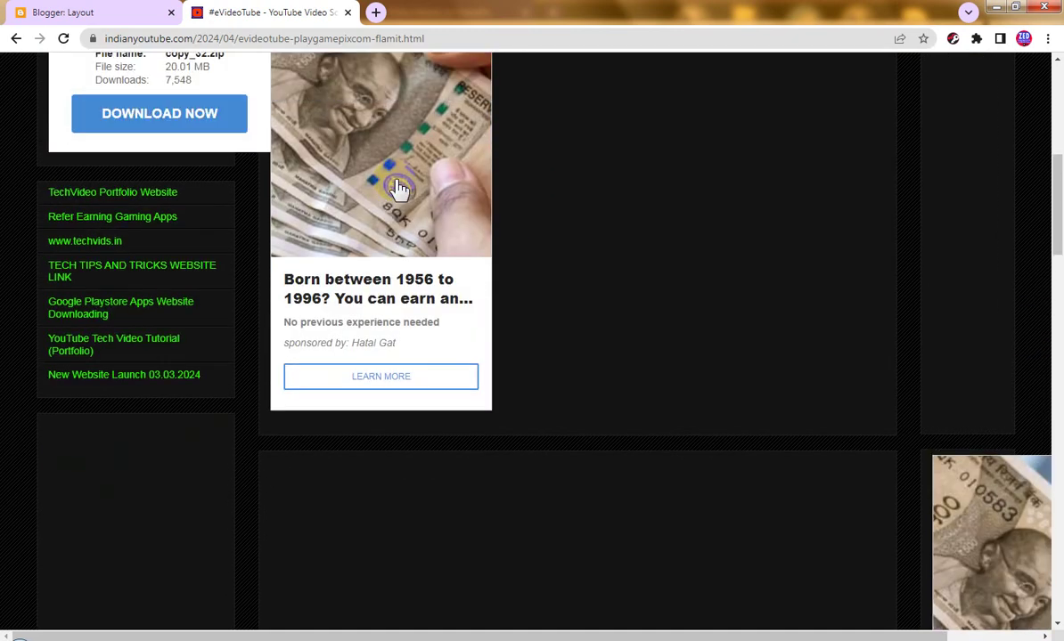
{"action": "scroll", "coordinate": [419, 173], "scroll_direction": "up", "scroll_amount": 3}
{"action": "scroll", "coordinate": [363, 327], "scroll_direction": "down", "scroll_amount": 10}
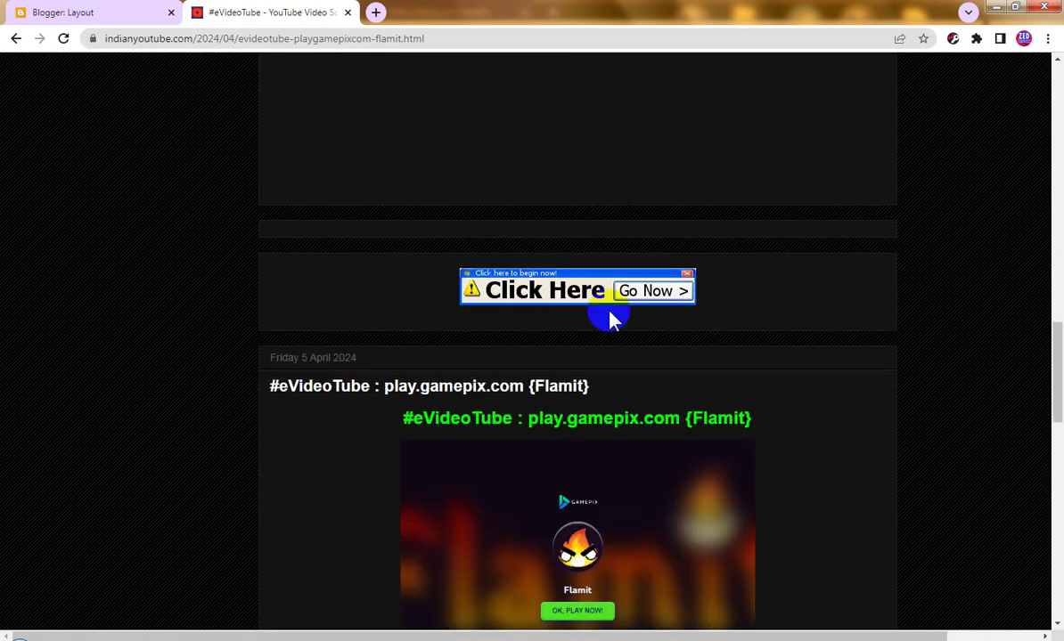
- Show the blog's post list in Blogger and check the current date and time on the system clock
{"action": "left_click", "coordinate": [107, 12]}
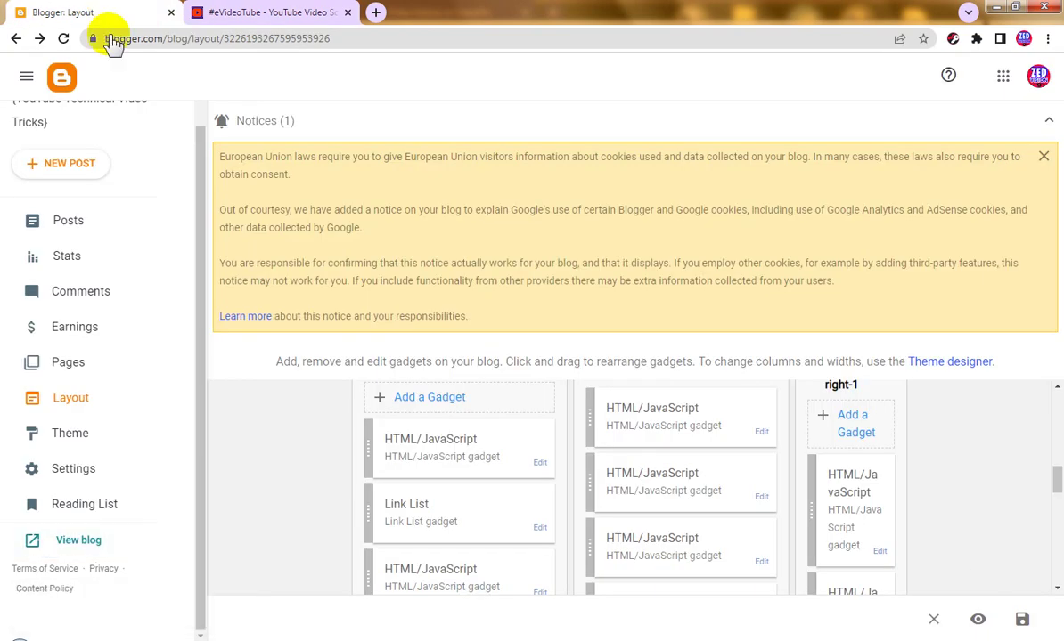
{"action": "left_click", "coordinate": [109, 230]}
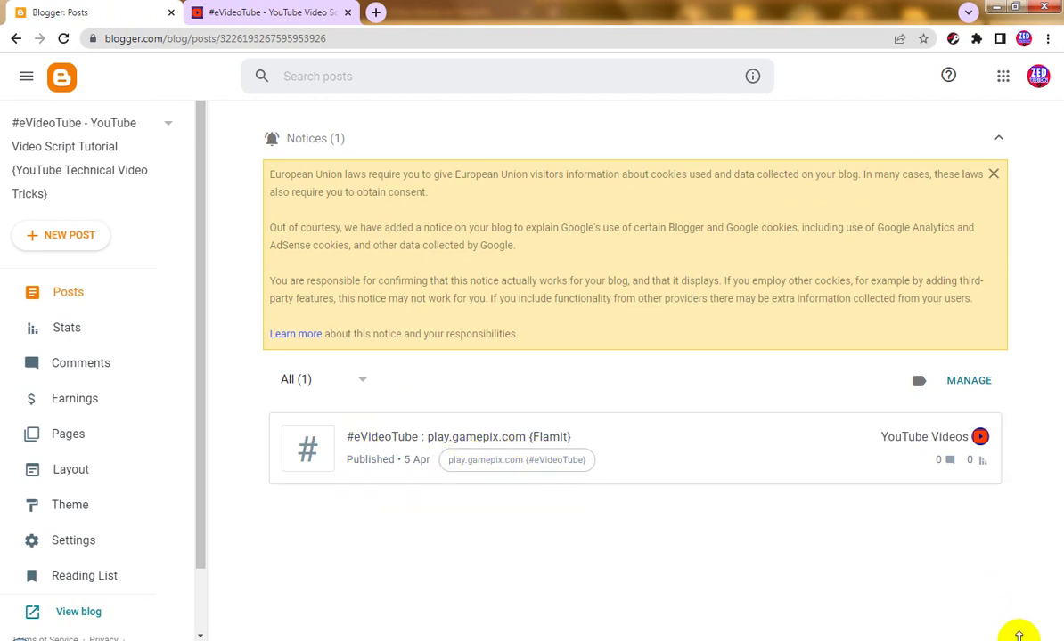
{"action": "left_click", "coordinate": [1018, 634]}
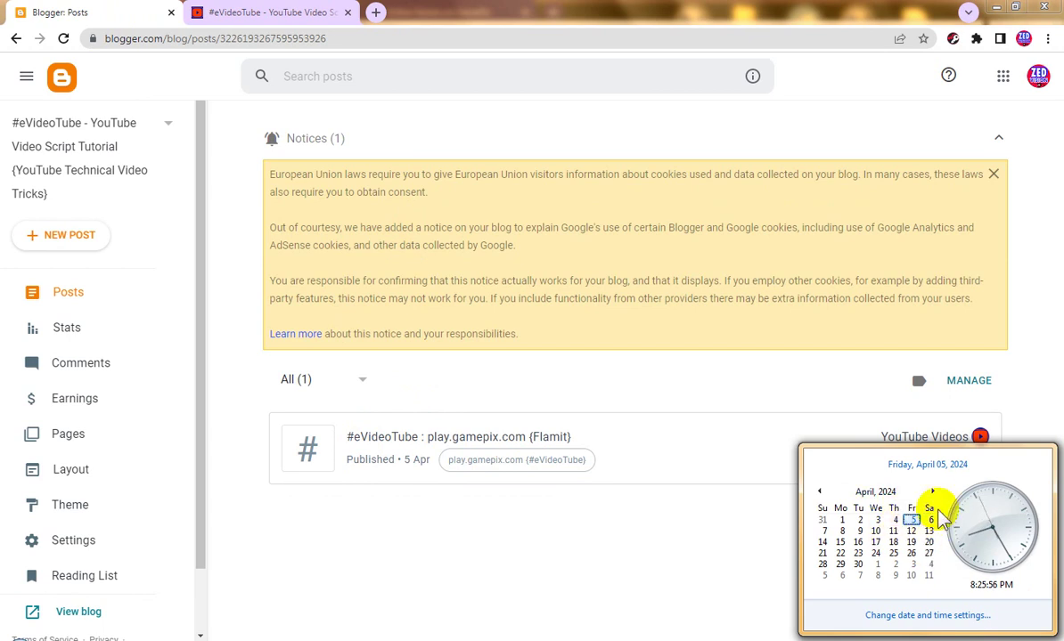
{"action": "left_click", "coordinate": [499, 561]}
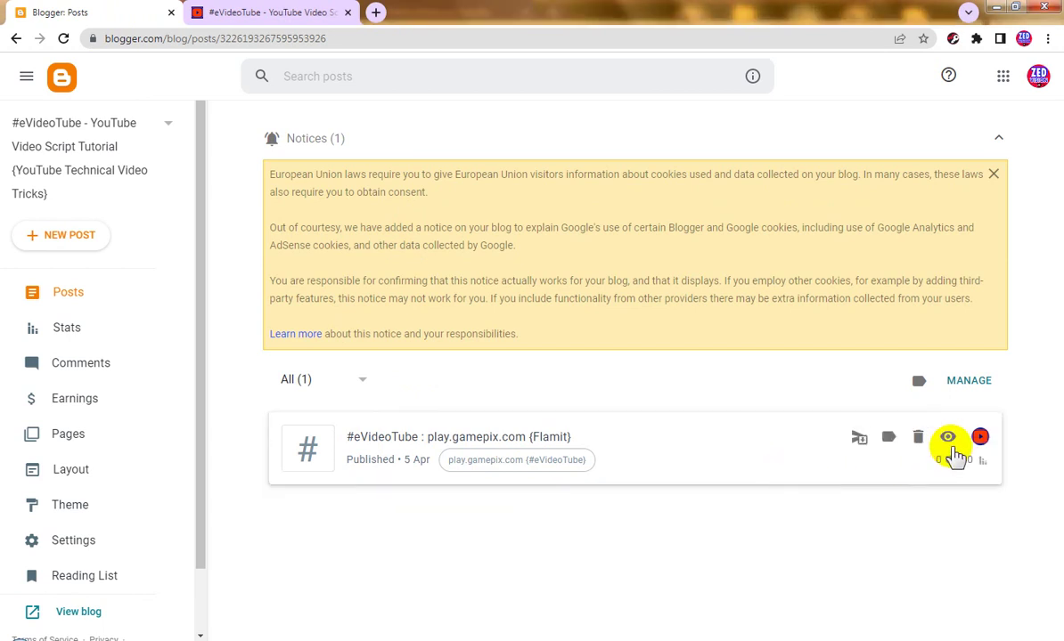
- View the published Flamit post afresh from the post list and check it down to the game for the ad
{"action": "left_click", "coordinate": [942, 441]}
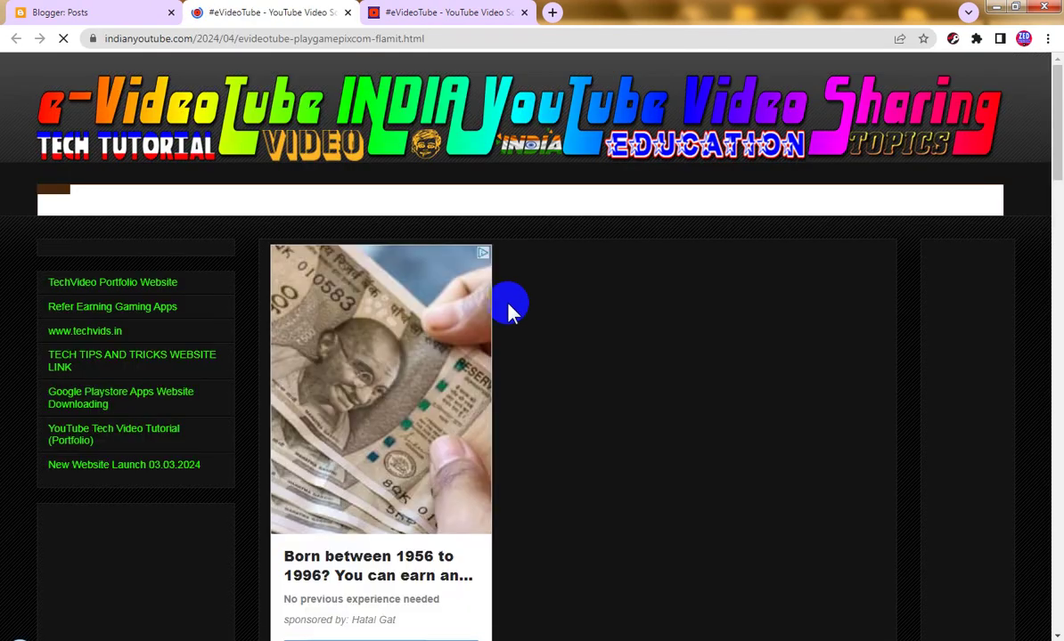
{"action": "scroll", "coordinate": [519, 387], "scroll_direction": "down", "scroll_amount": 3}
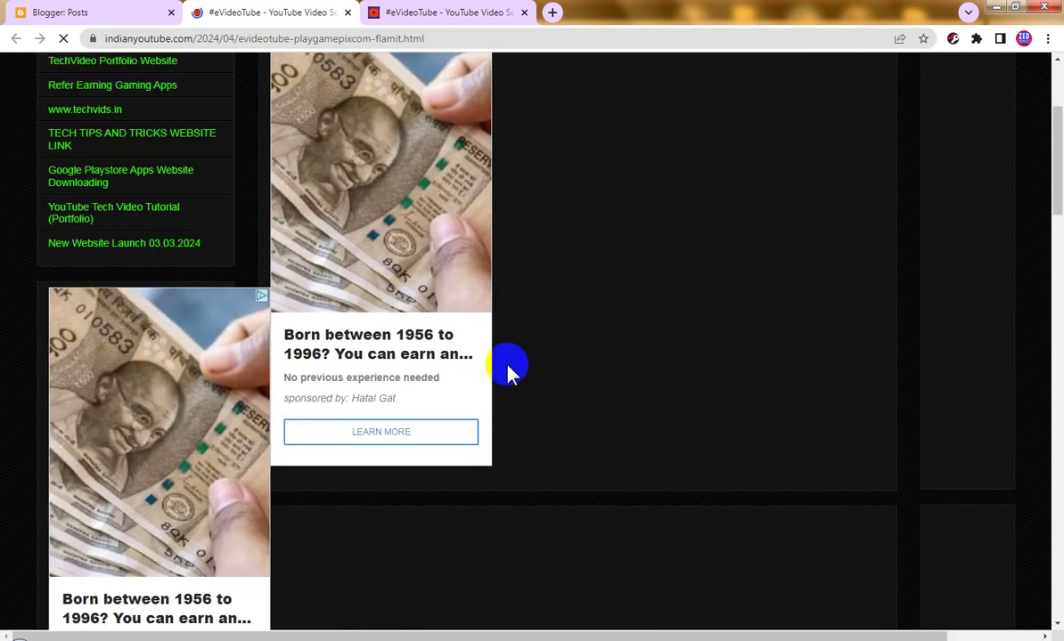
{"action": "scroll", "coordinate": [507, 370], "scroll_direction": "down", "scroll_amount": 8}
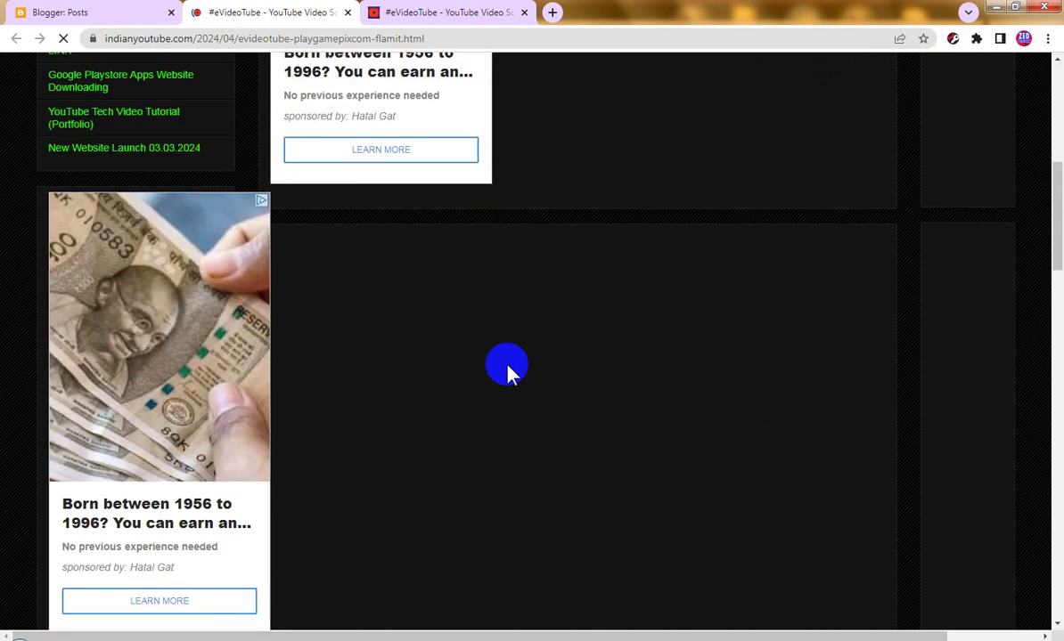
{"action": "scroll", "coordinate": [507, 370], "scroll_direction": "down", "scroll_amount": 10}
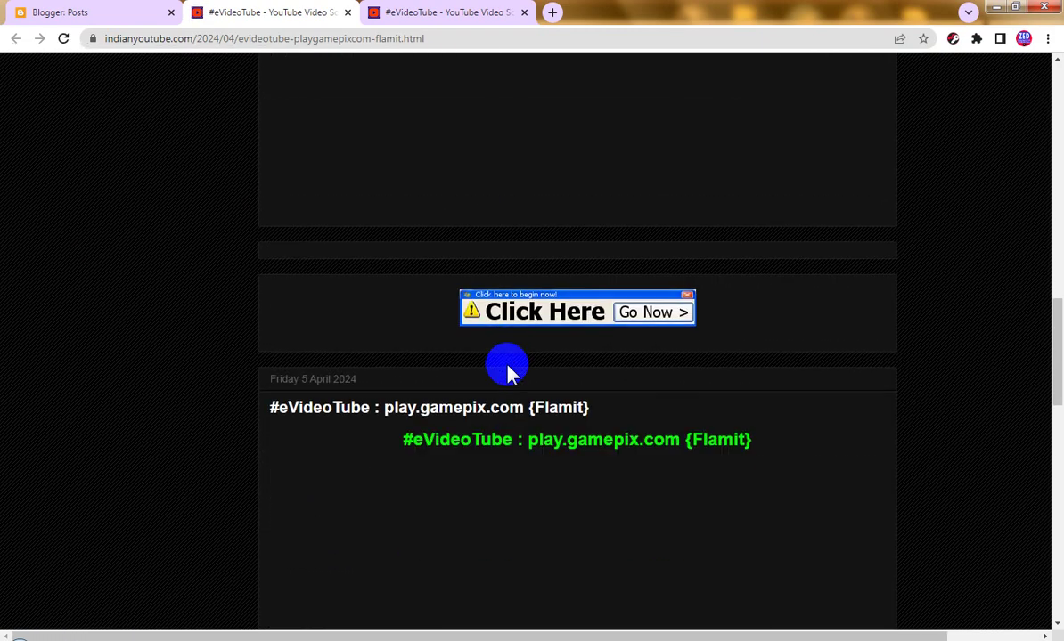
- Switch to the Google AdSense home page and check the estimated earnings and today's performance figures
{"action": "scroll", "coordinate": [507, 371], "scroll_direction": "up", "scroll_amount": 5}
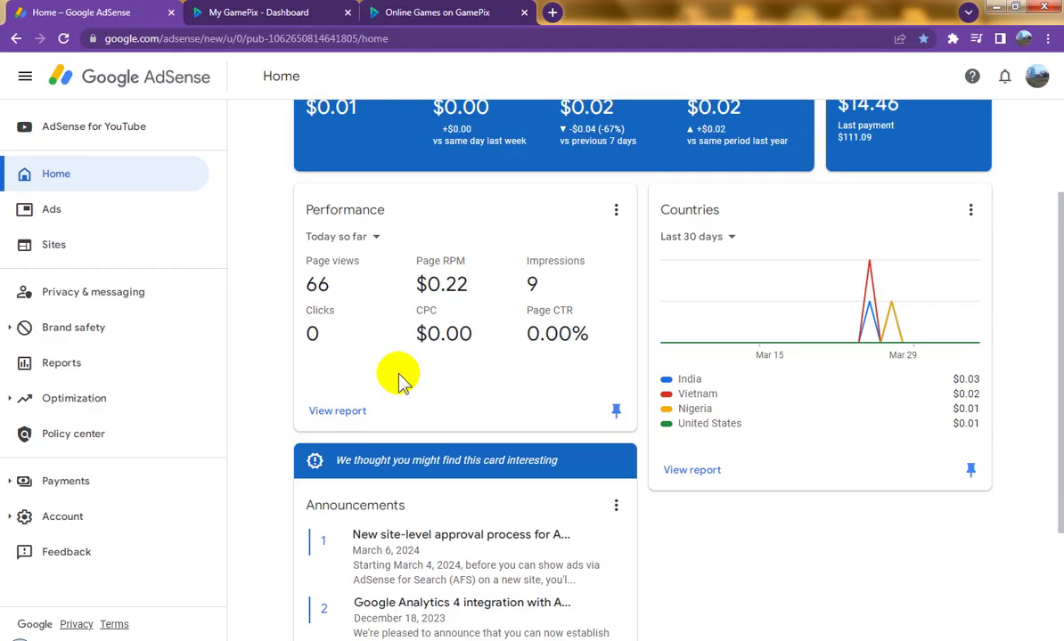
{"action": "scroll", "coordinate": [399, 375], "scroll_direction": "up", "scroll_amount": 3}
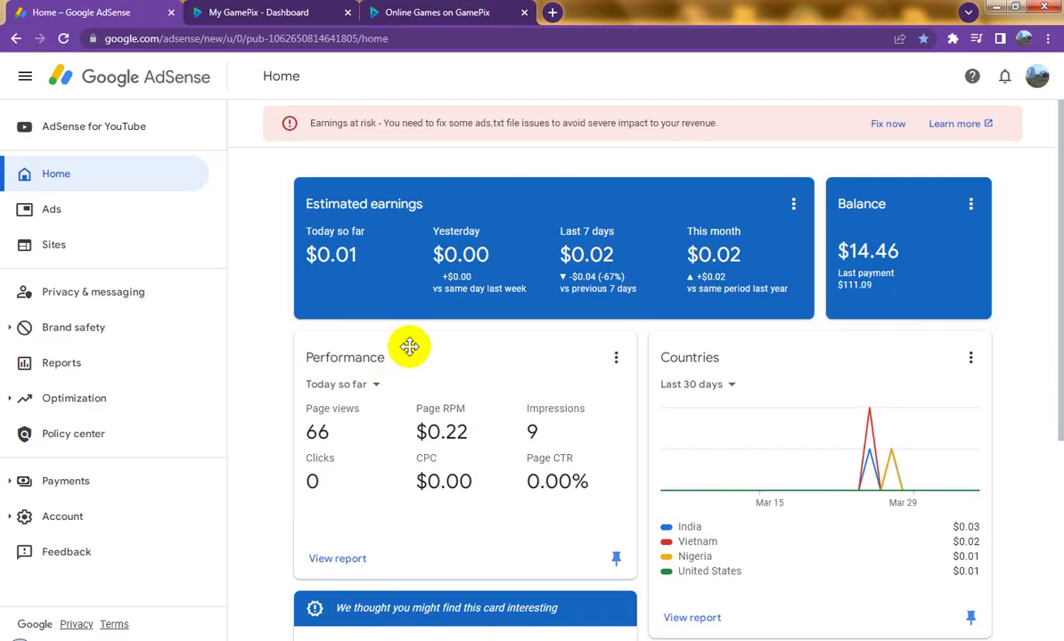